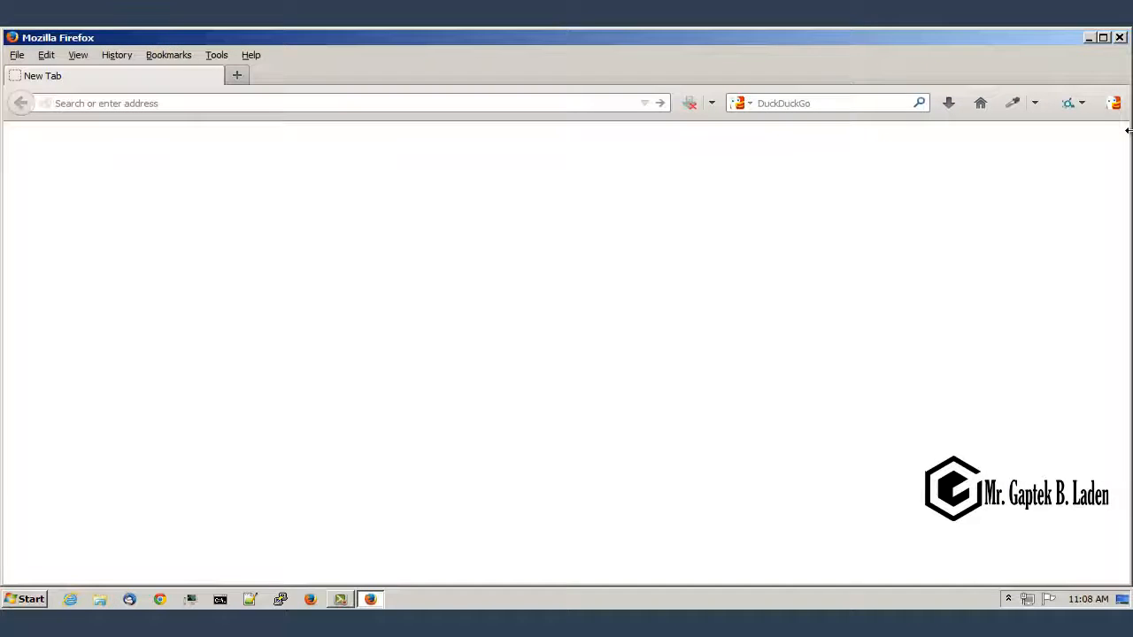
Step: Open the website apachelounge.com
text(apach)
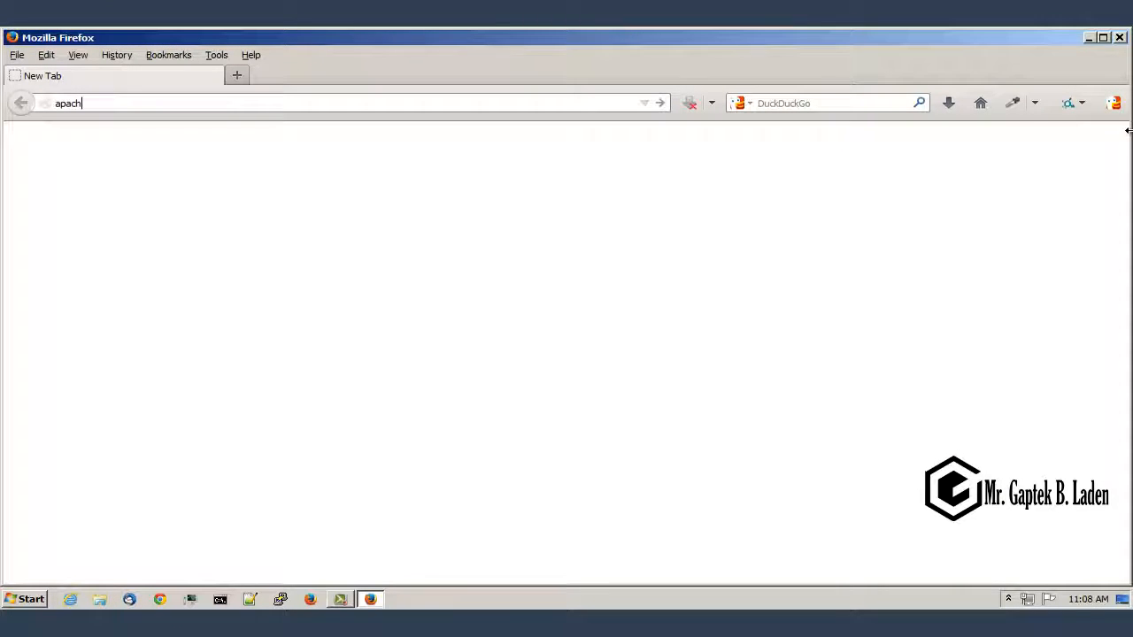
text(elounge.com)
key(Return)
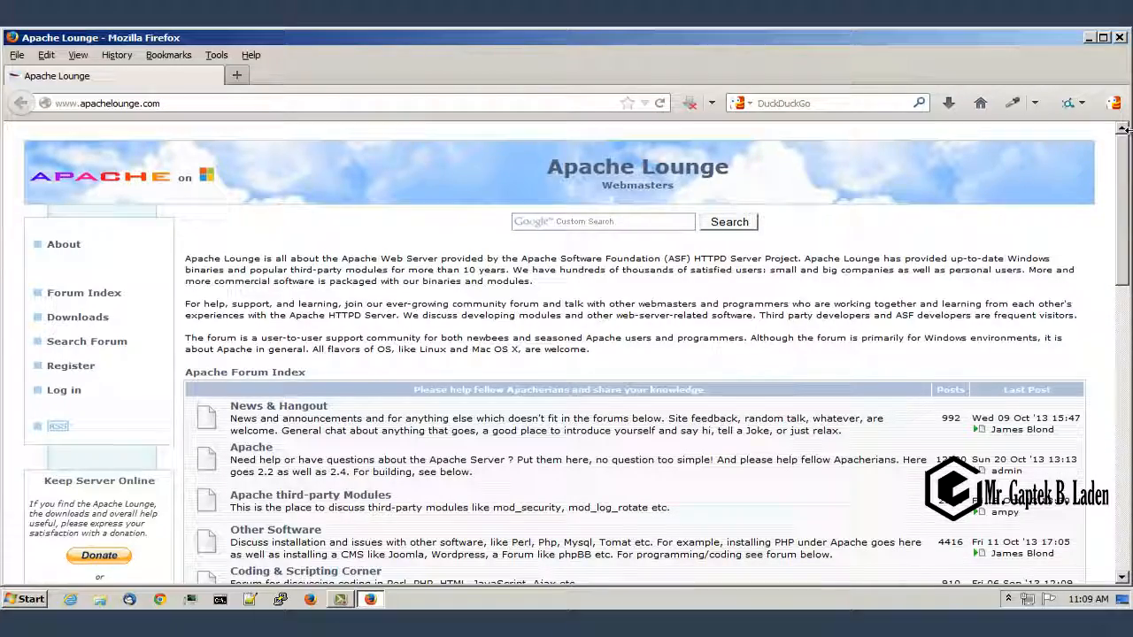
Step: Open the site's VC11 downloads page and locate the Apache 2.4.6 Win64 and Win32 binaries
scroll(994, 213, down, 2)
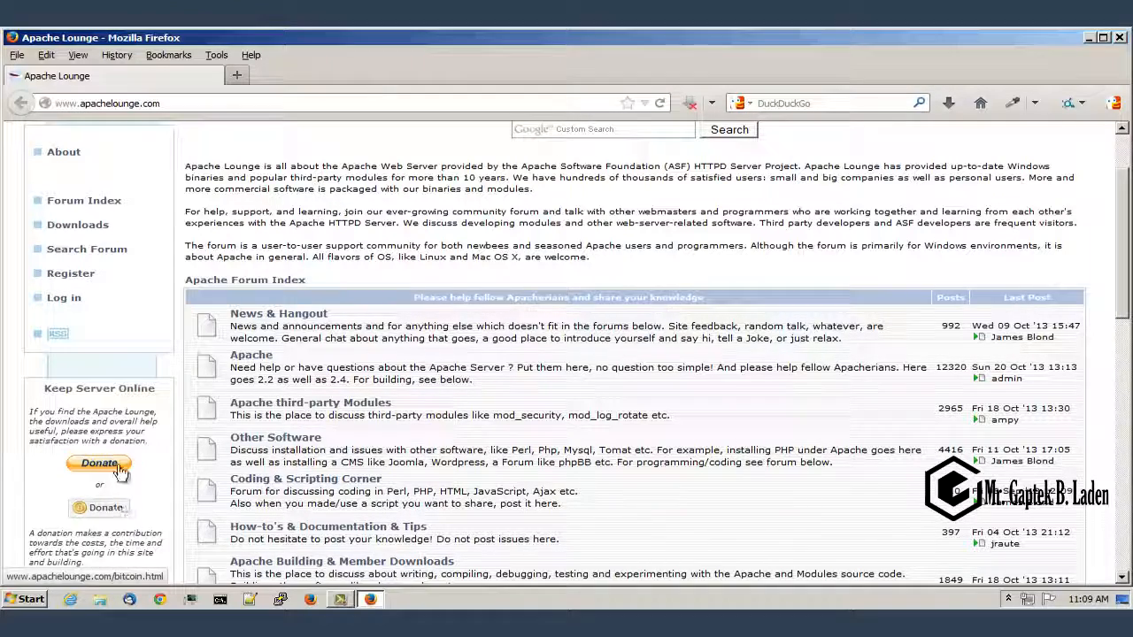
scroll(128, 362, up, 2)
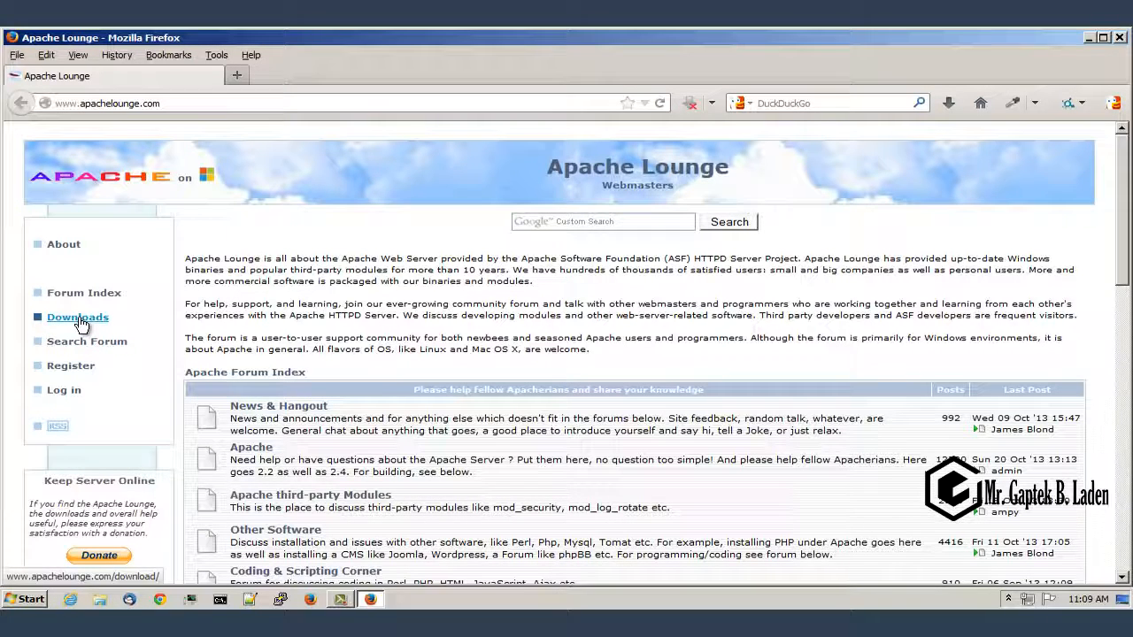
click(79, 321)
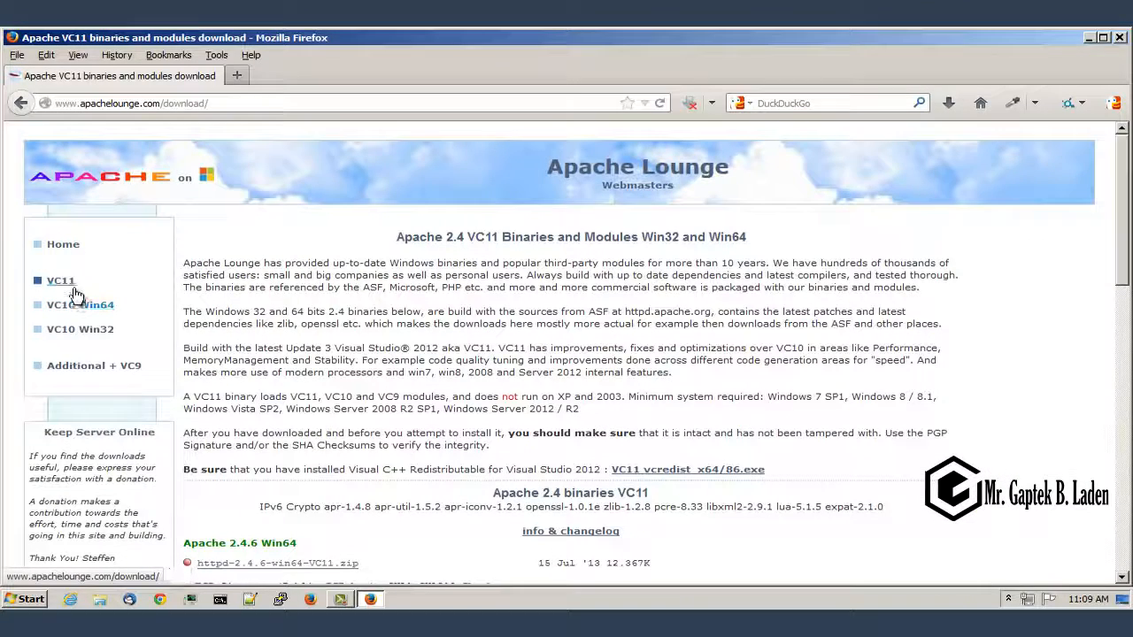
click(73, 282)
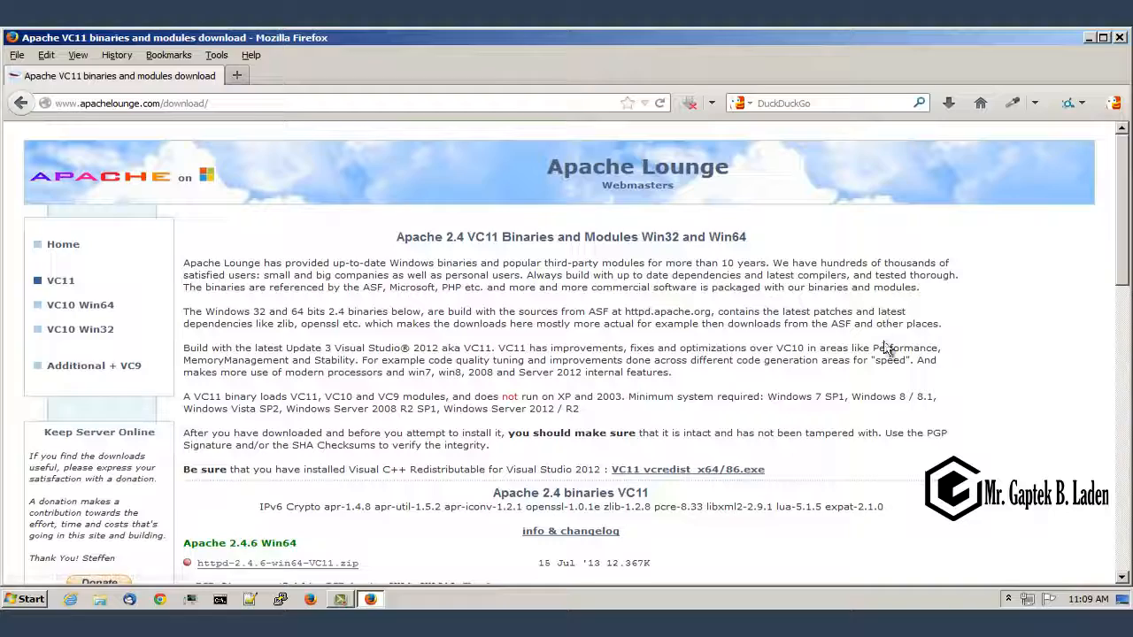
scroll(885, 354, down, 4)
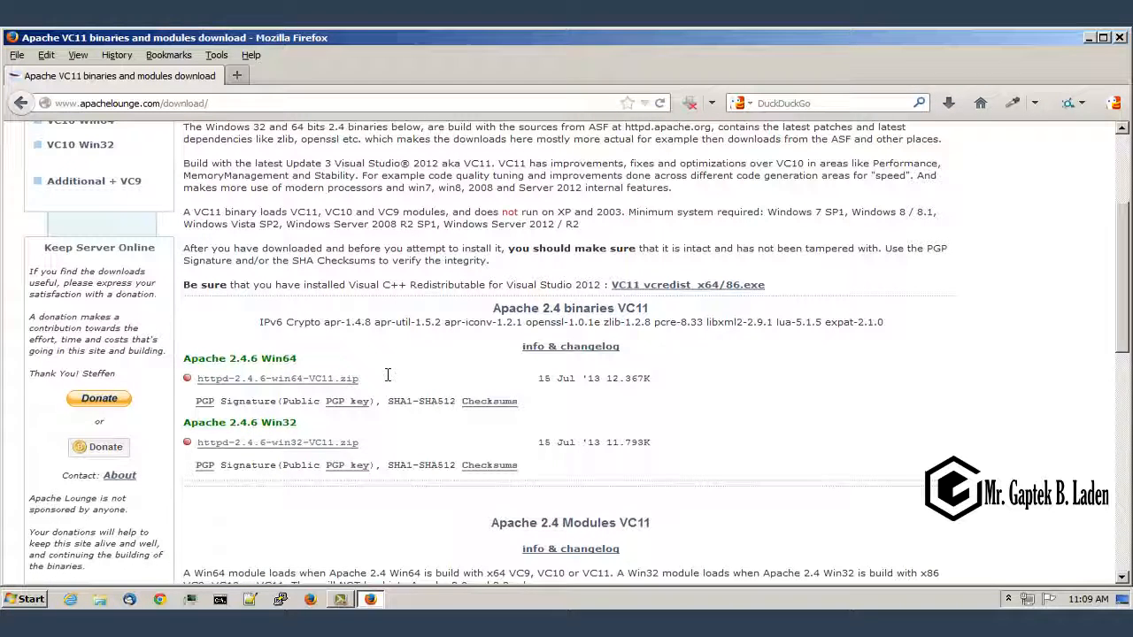
double_click(269, 359)
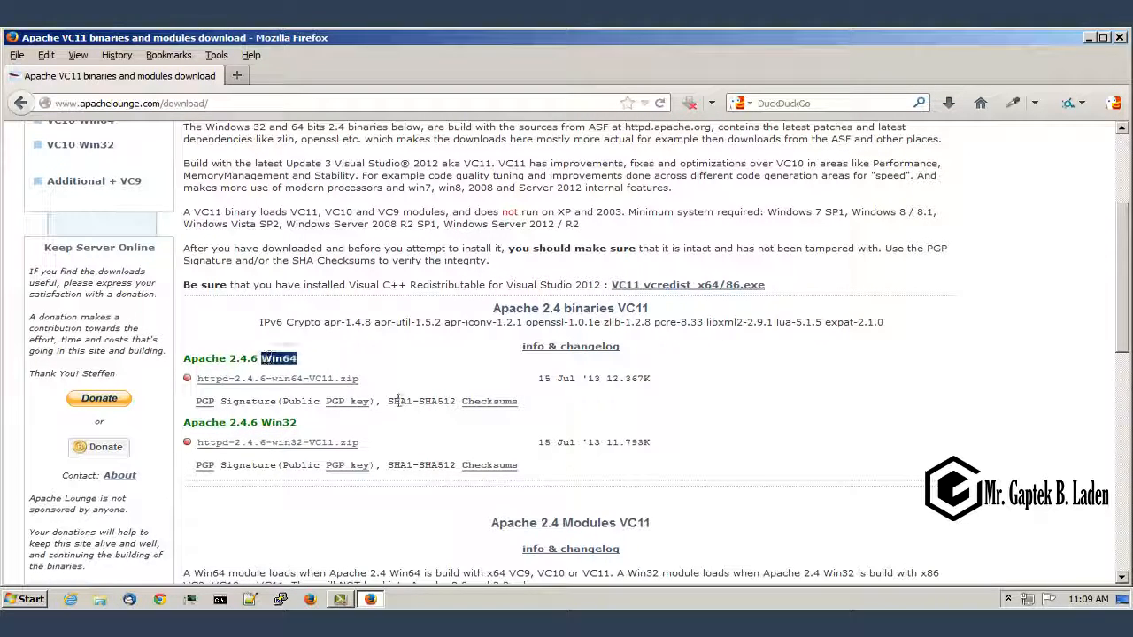
click(285, 422)
double_click(280, 423)
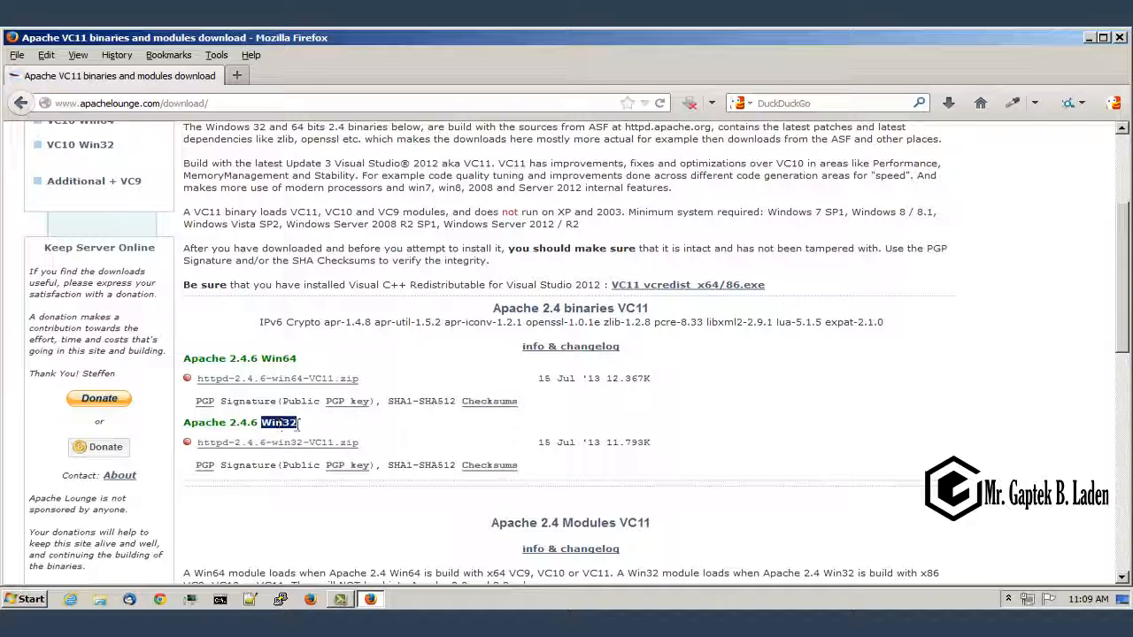
Step: Start saving httpd-2.4.6-win32-VC11.zip to the Desktop, but cancel the download
right_click(343, 445)
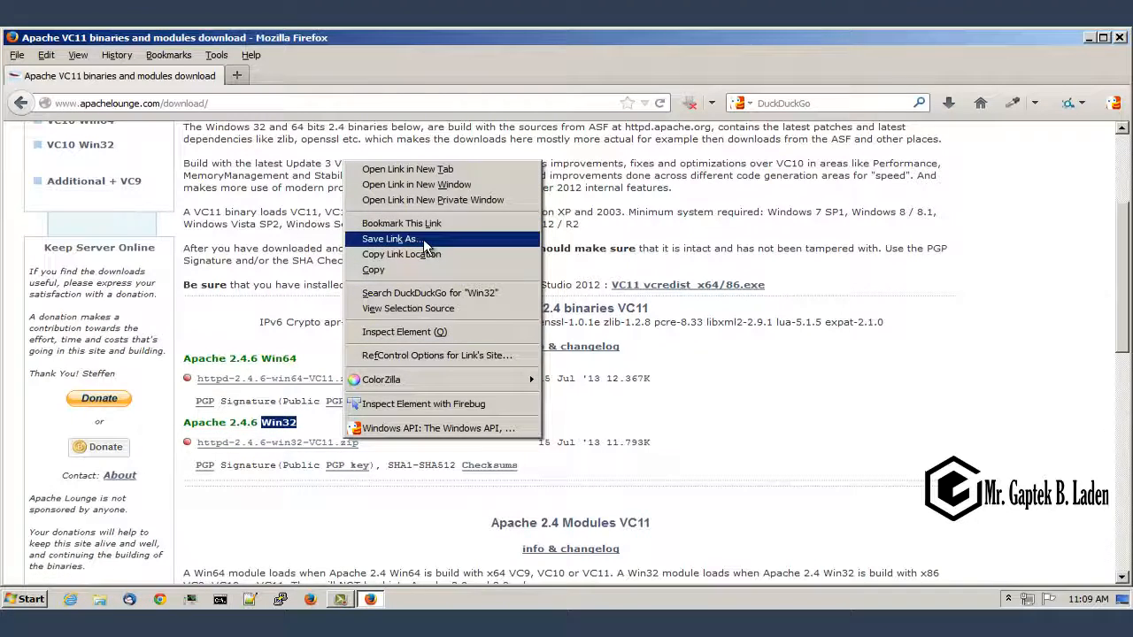
click(423, 239)
click(67, 151)
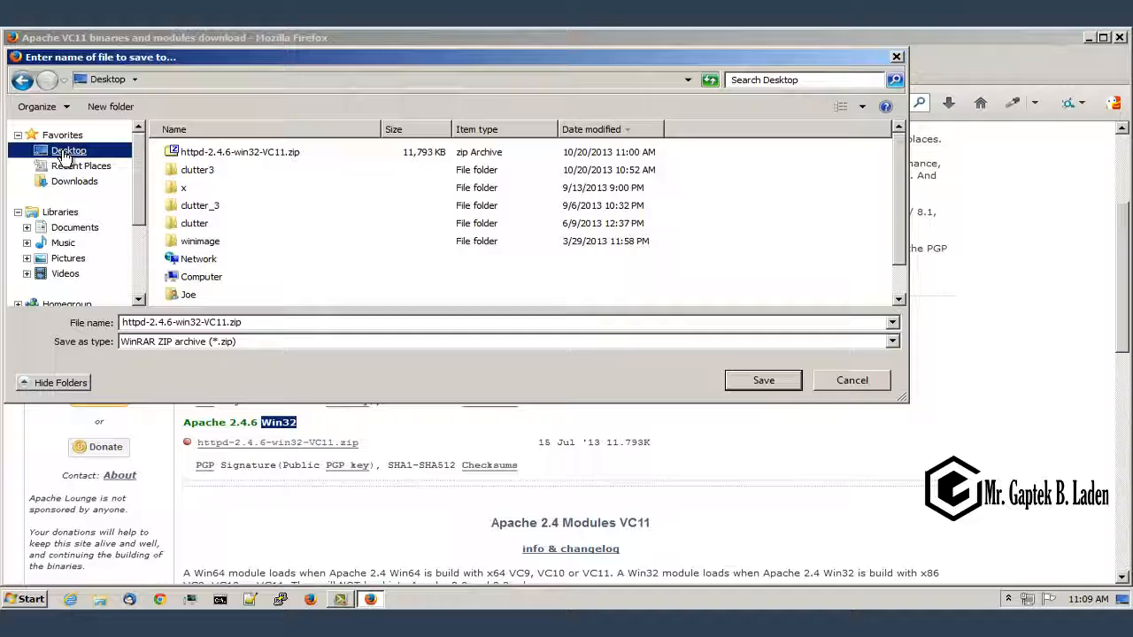
click(834, 386)
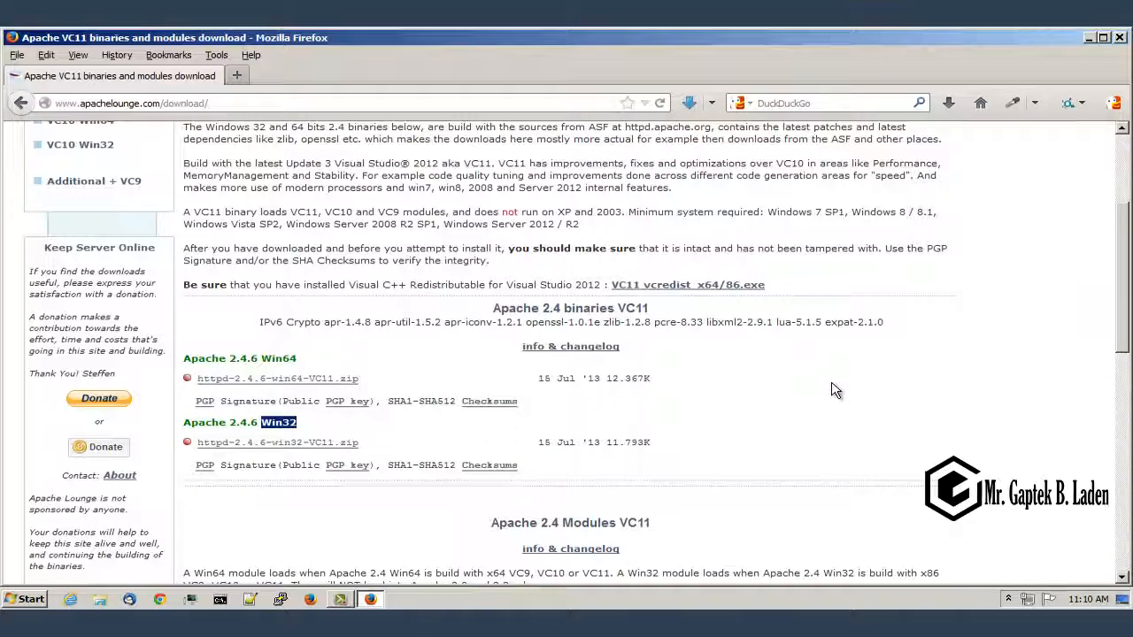
Step: Request vcredist_x86.exe from Microsoft's Visual C++ Redistributable for Visual Studio 2012 Update 3 download page, but cancel saving the file
click(713, 287)
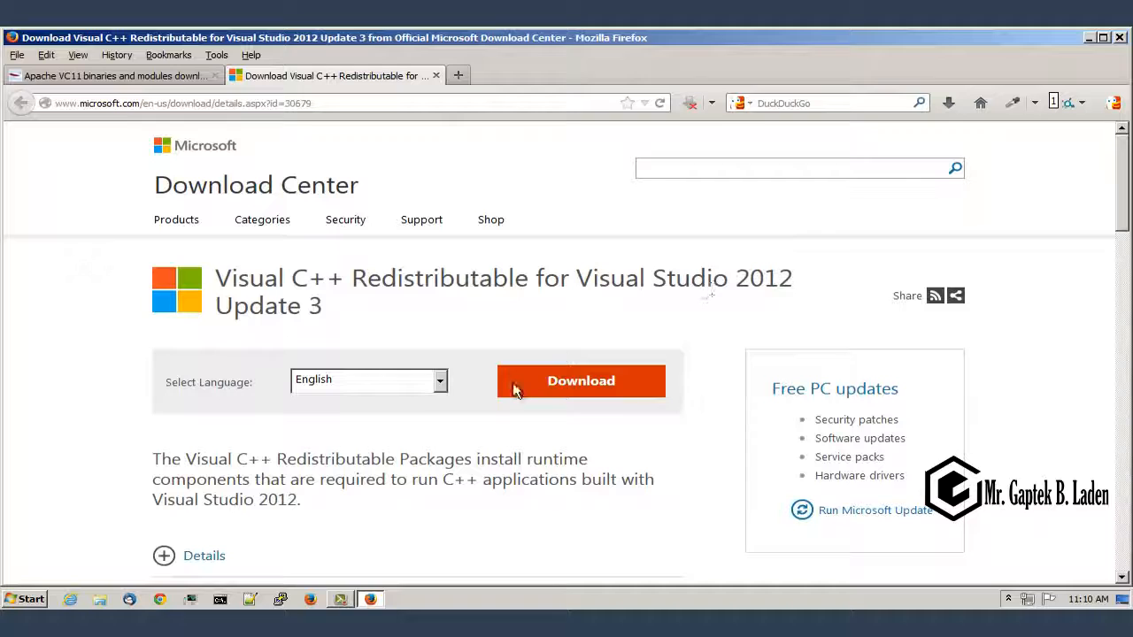
click(557, 382)
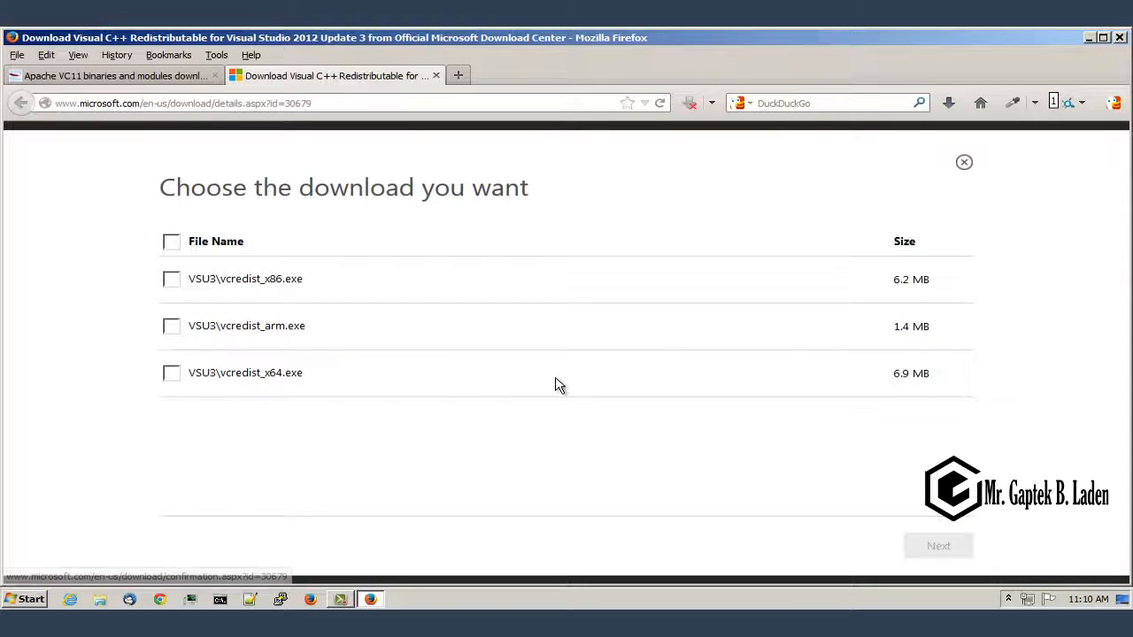
click(171, 281)
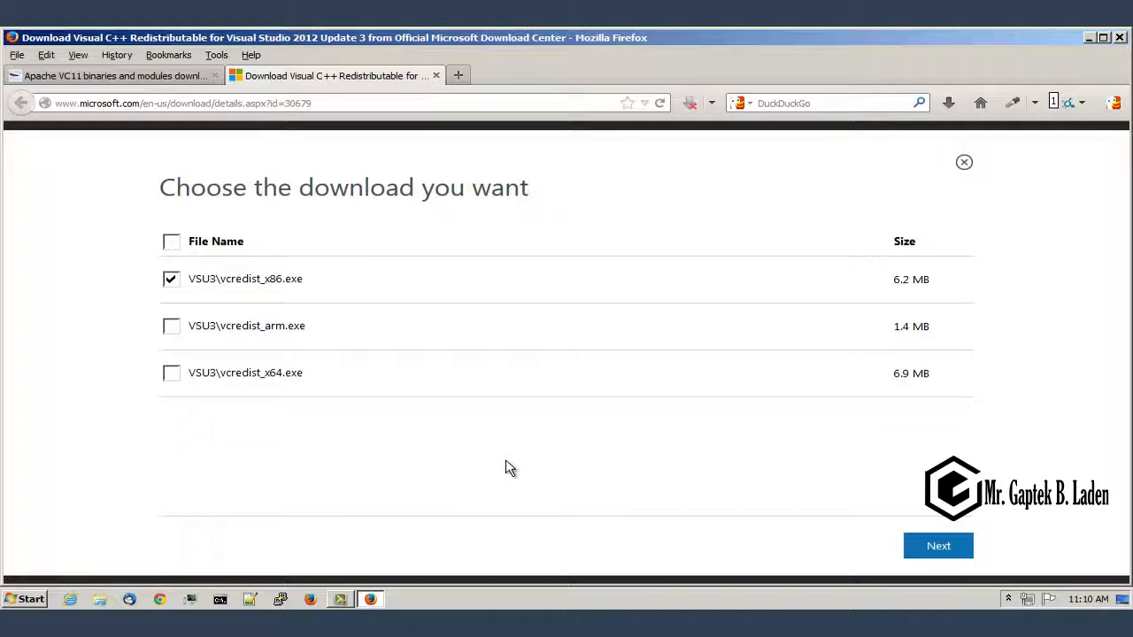
click(948, 555)
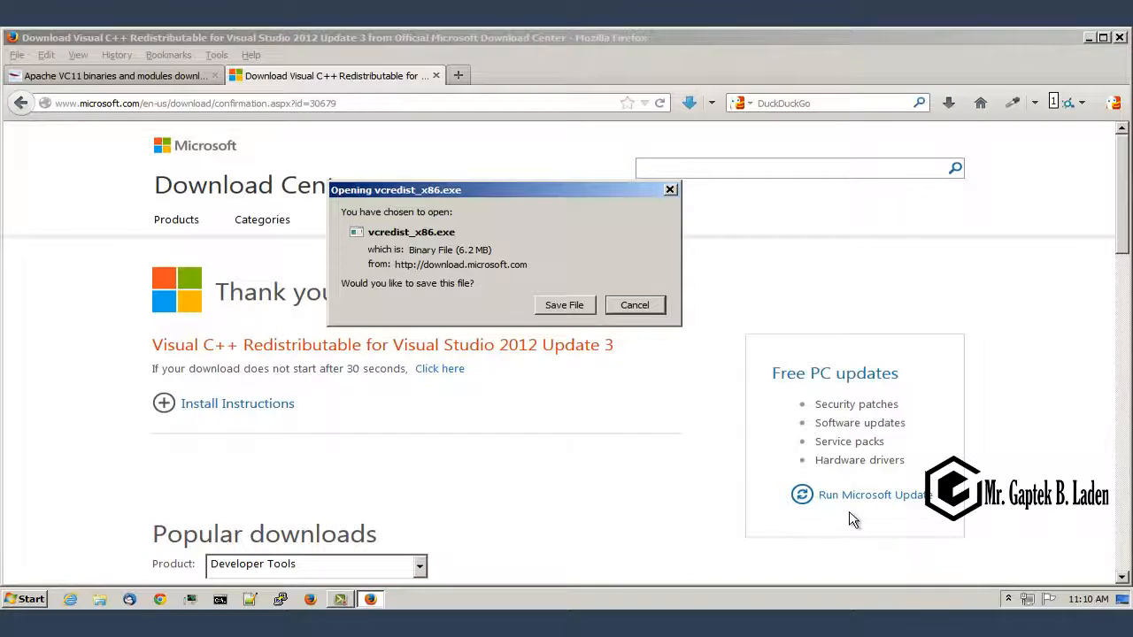
click(638, 307)
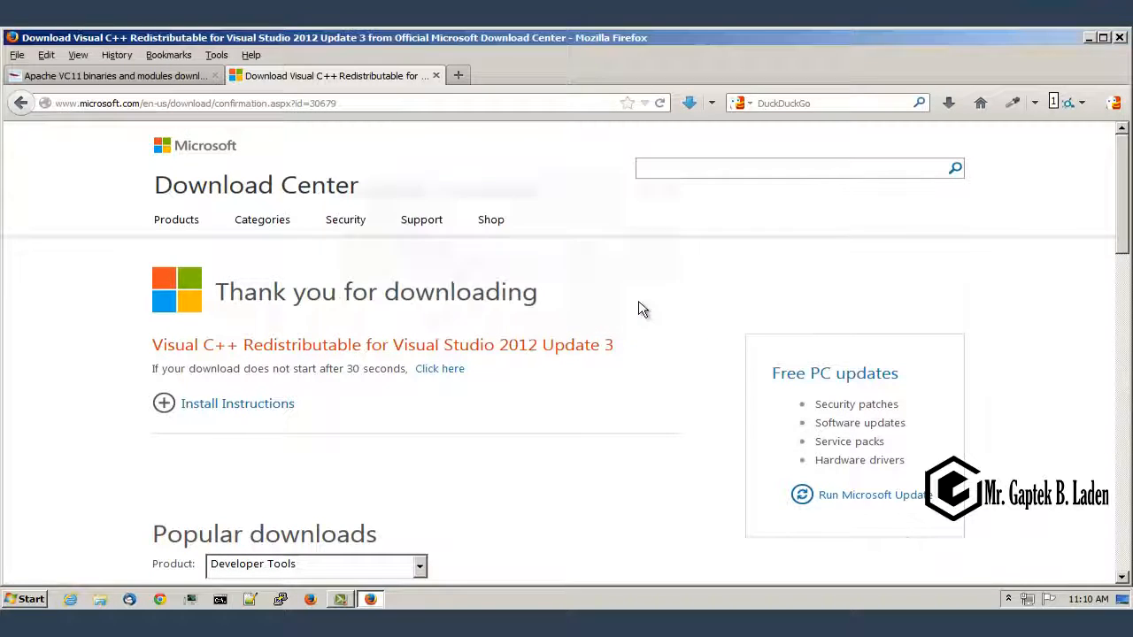
Step: Run vcredist_x86.exe from the desktop, accept the license terms and install the Visual C++ 2012 Redistributable (x86)
click(1090, 37)
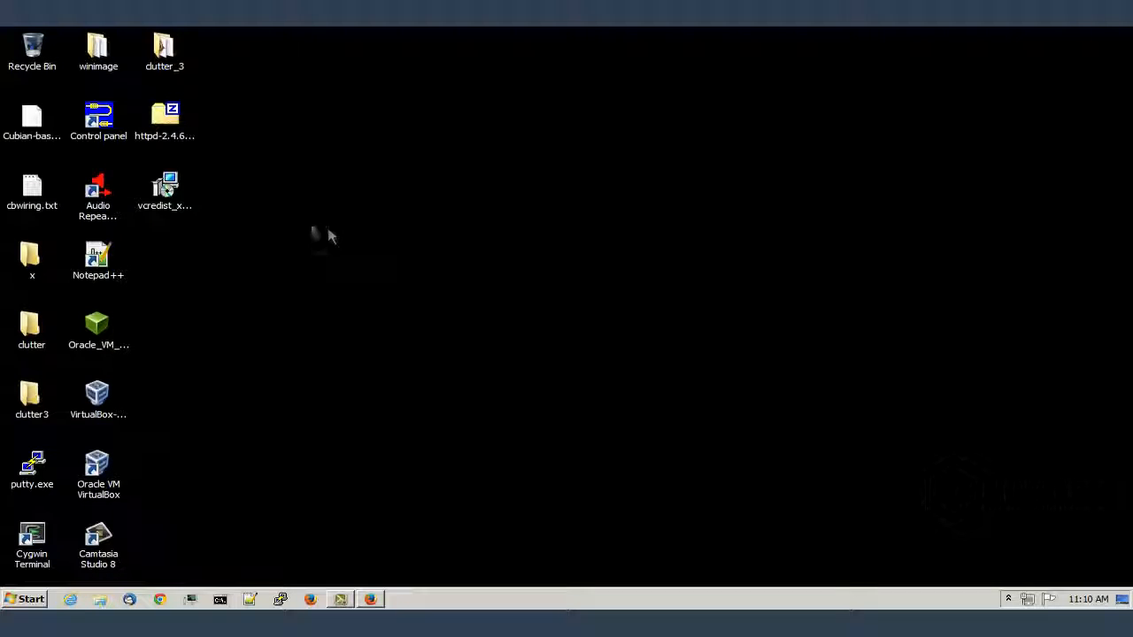
click(166, 188)
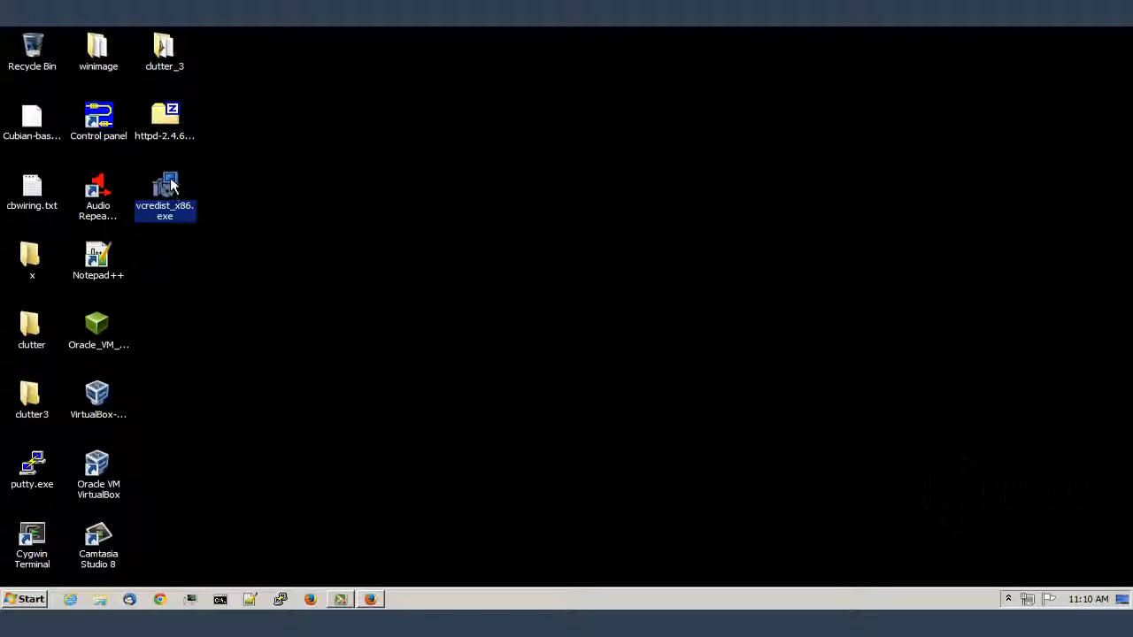
double_click(173, 184)
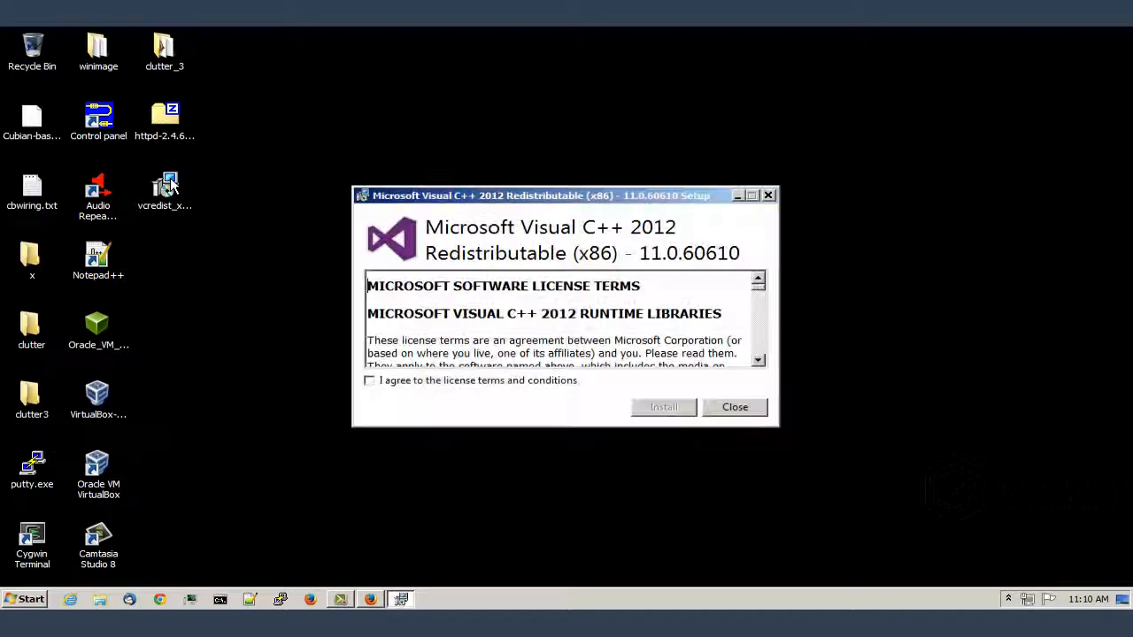
click(369, 381)
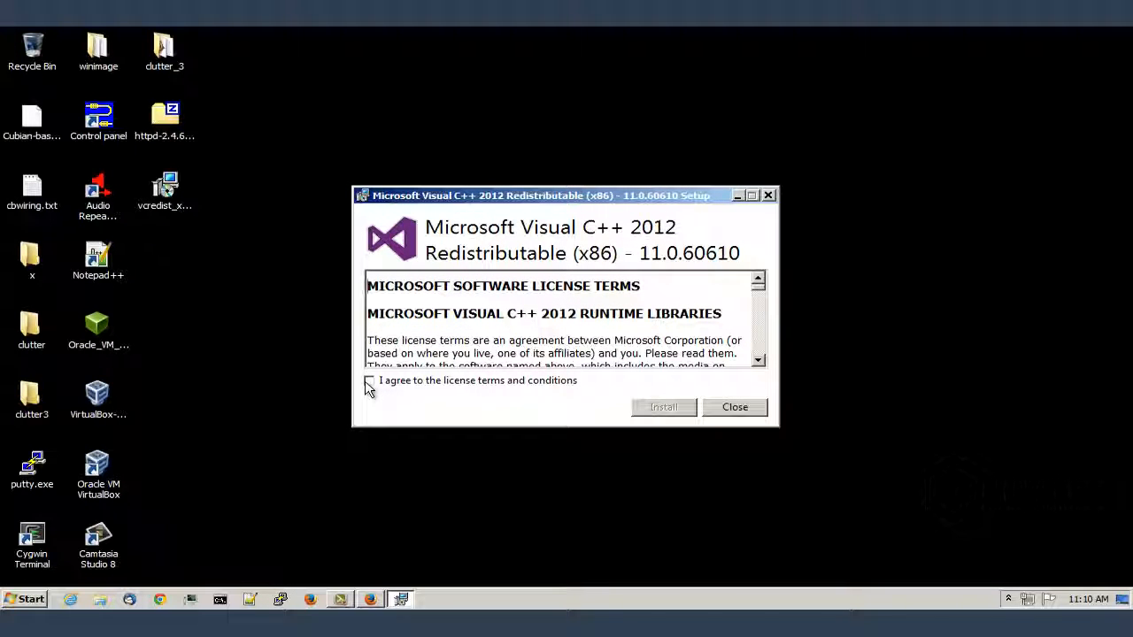
click(669, 408)
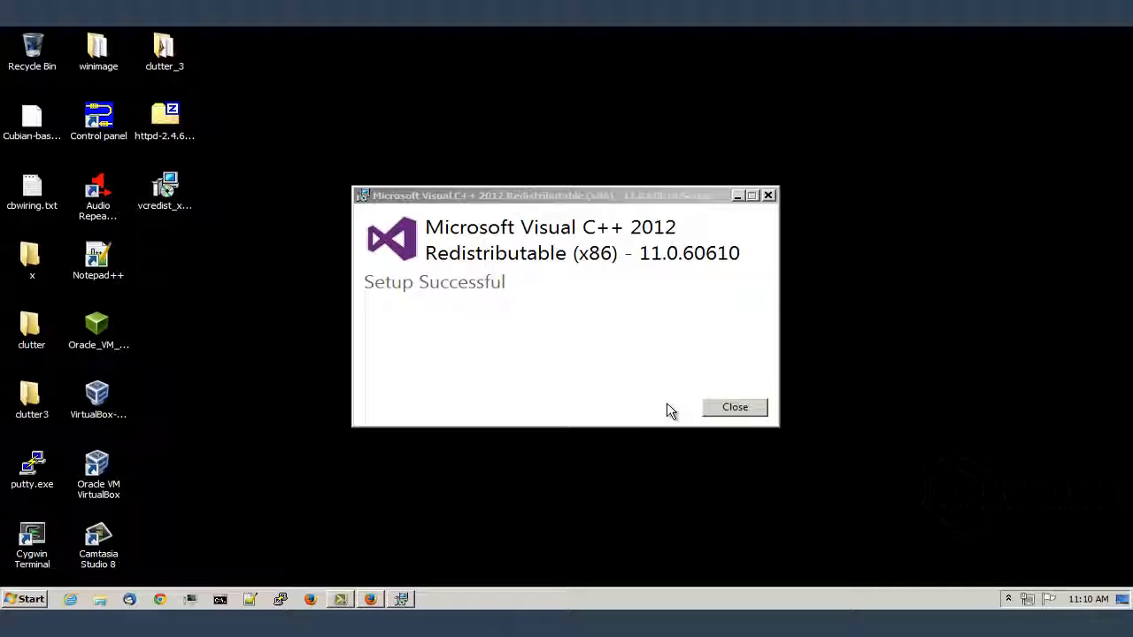
click(744, 408)
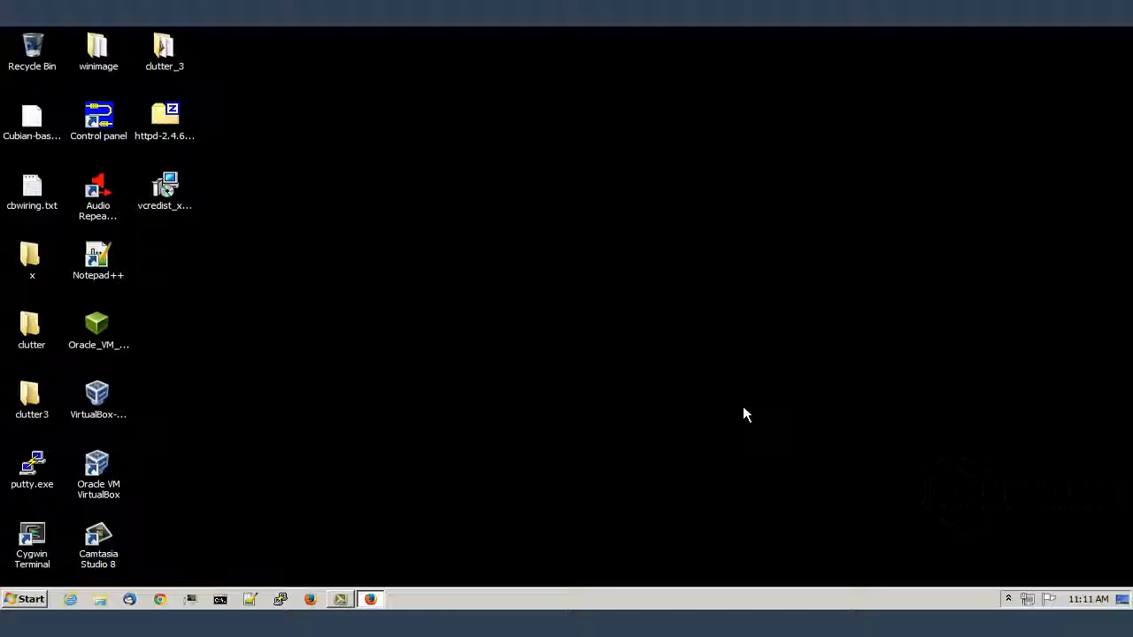
Step: Extract the Apache24 folder from the desktop archive httpd-2.4.6-win32-VC11.zip to C:\
click(160, 113)
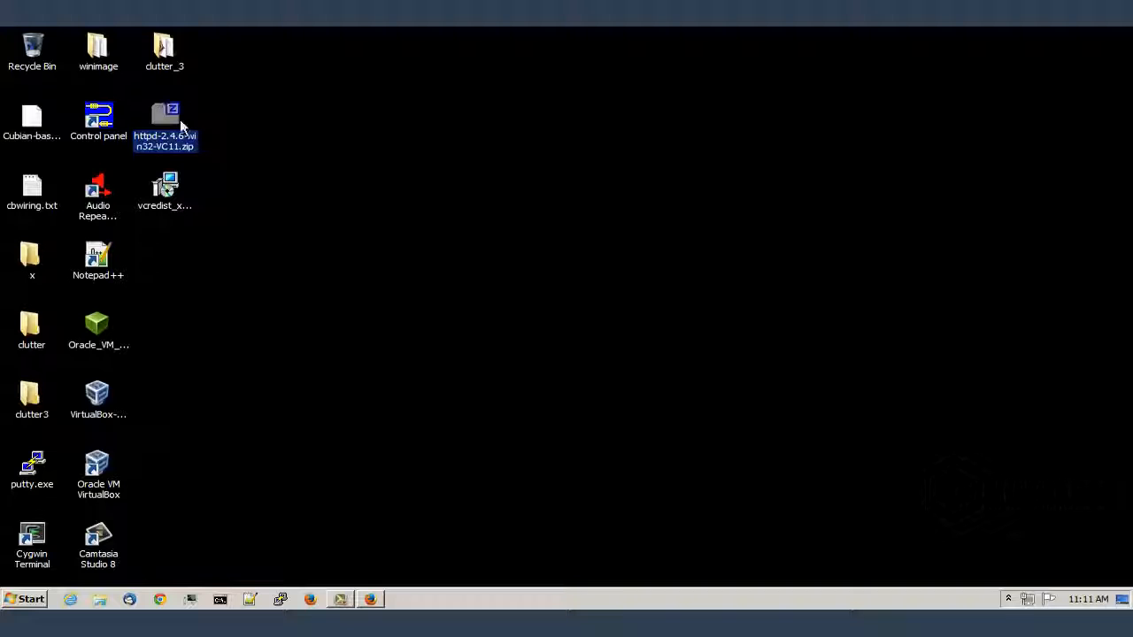
double_click(161, 124)
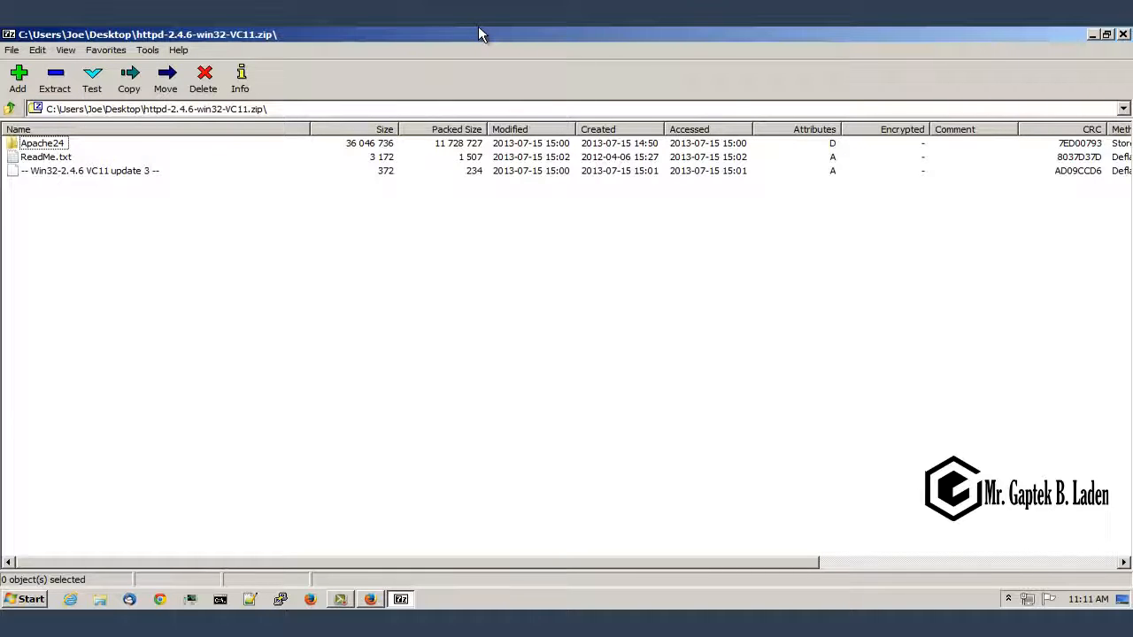
double_click(478, 28)
click(519, 234)
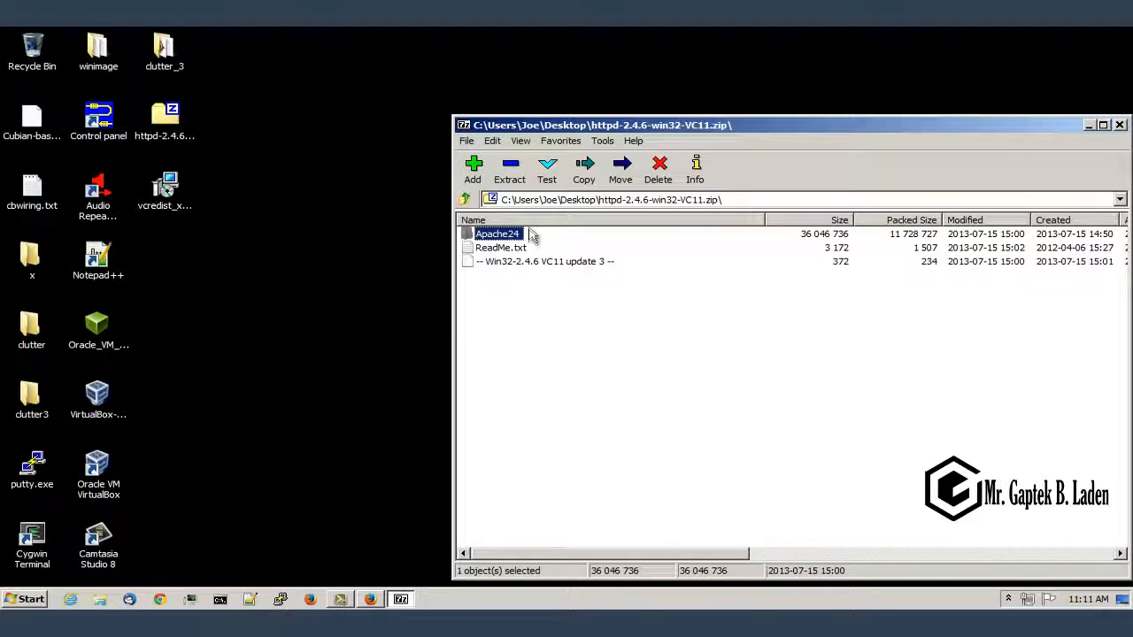
click(506, 178)
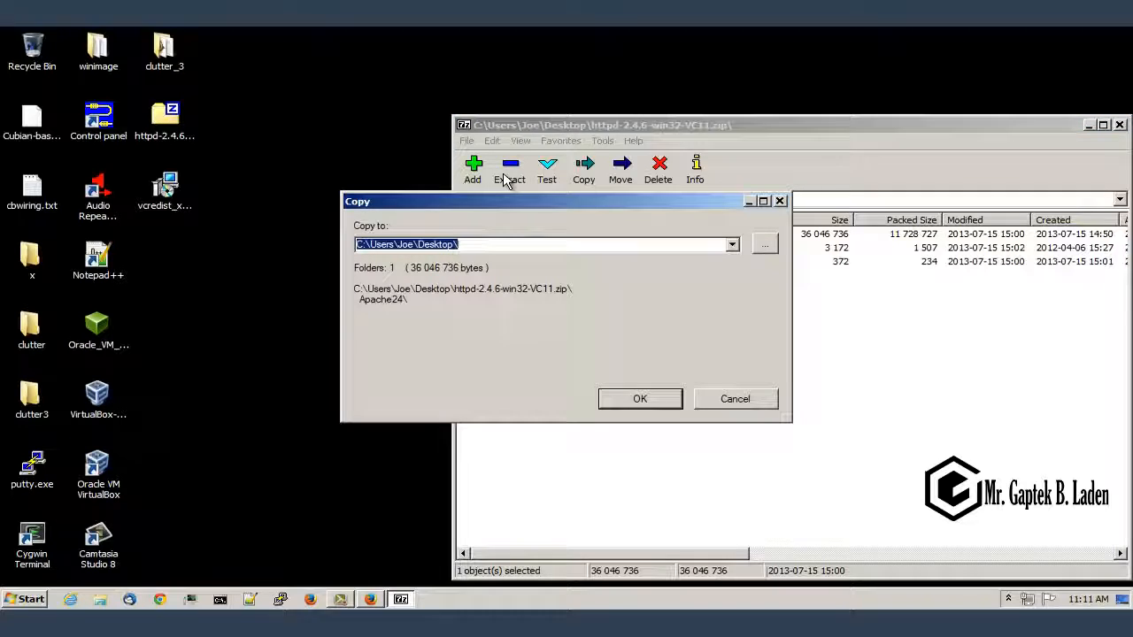
text(C:\)
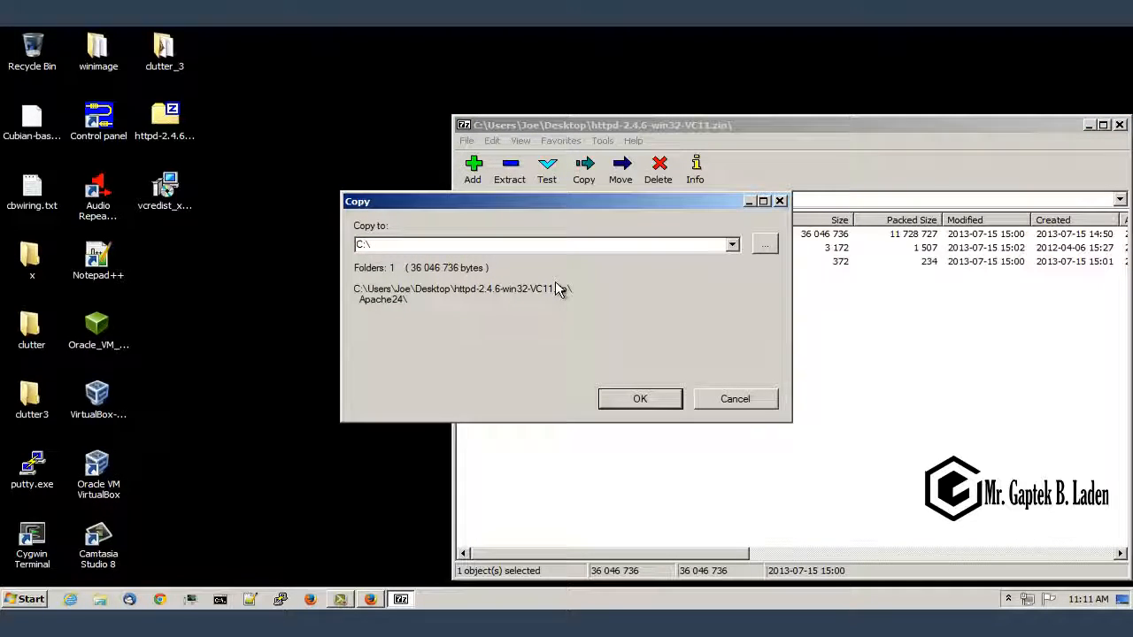
click(665, 402)
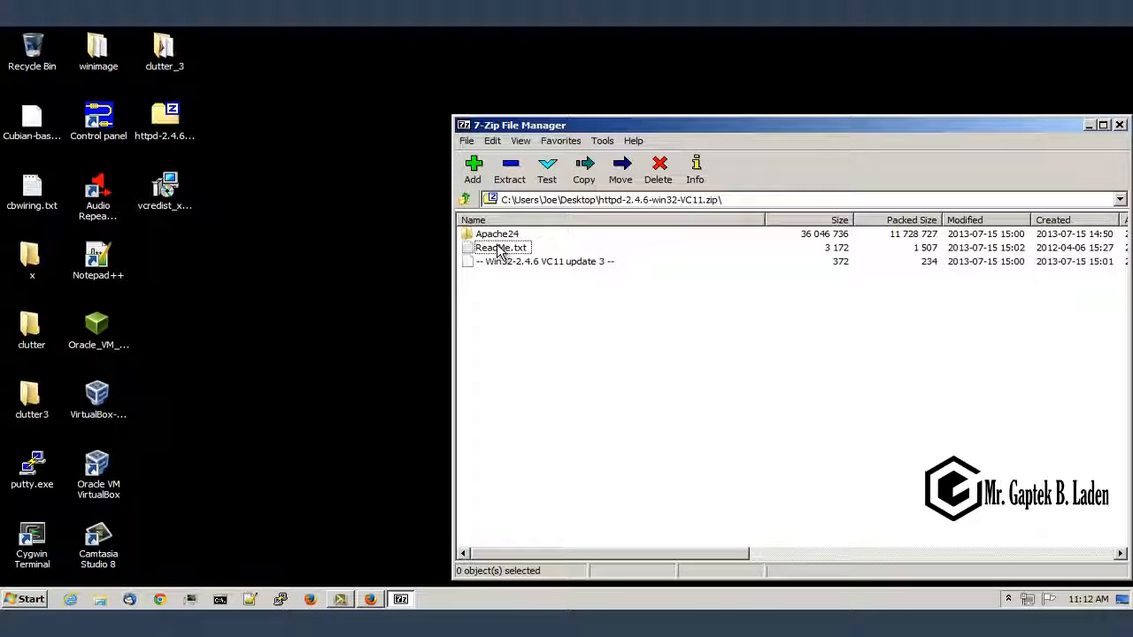
Step: Open ReadMe.txt from the archive and find the instructions for starting Apache and installing it as a service
double_click(499, 250)
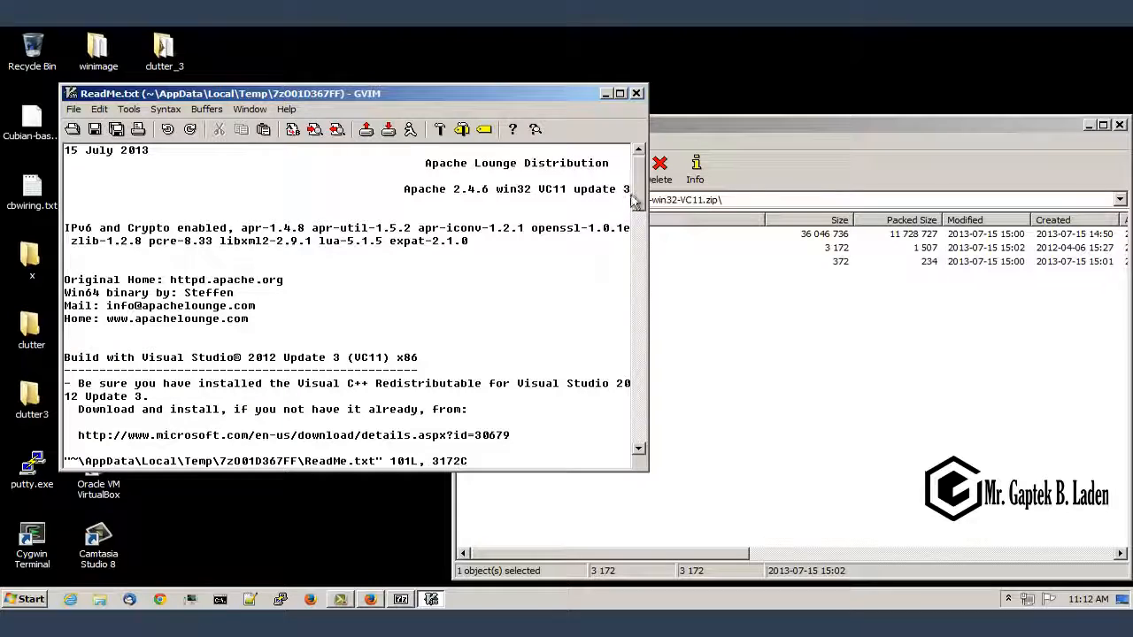
drag(636, 200, 643, 278)
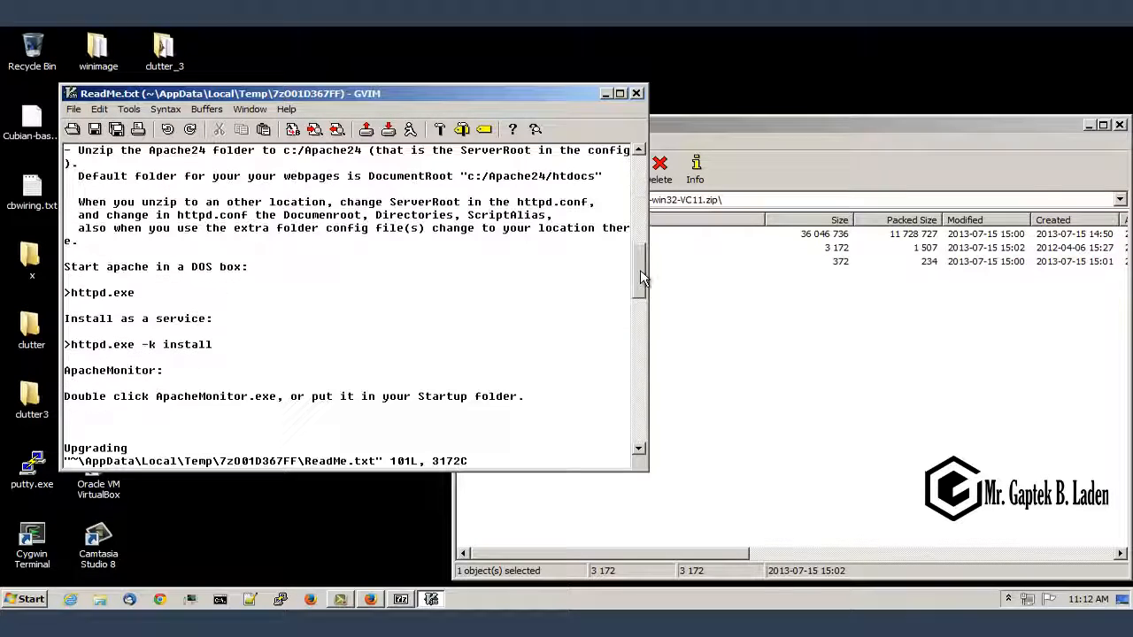
Step: Find cmd.exe through the Windows search and run it as administrator
click(28, 600)
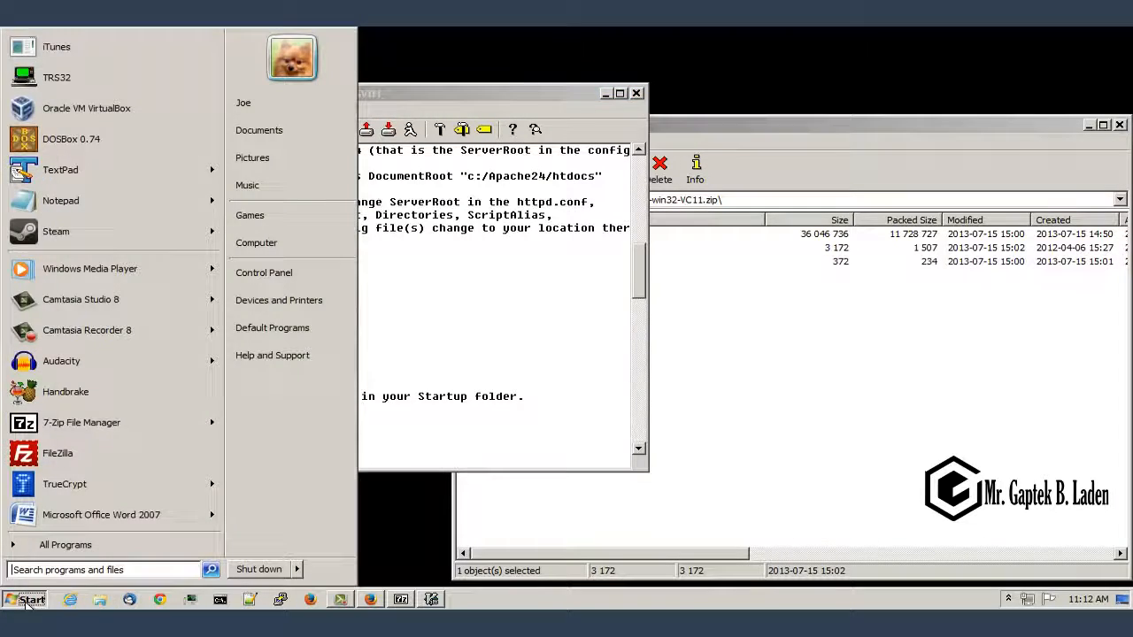
text(cmd)
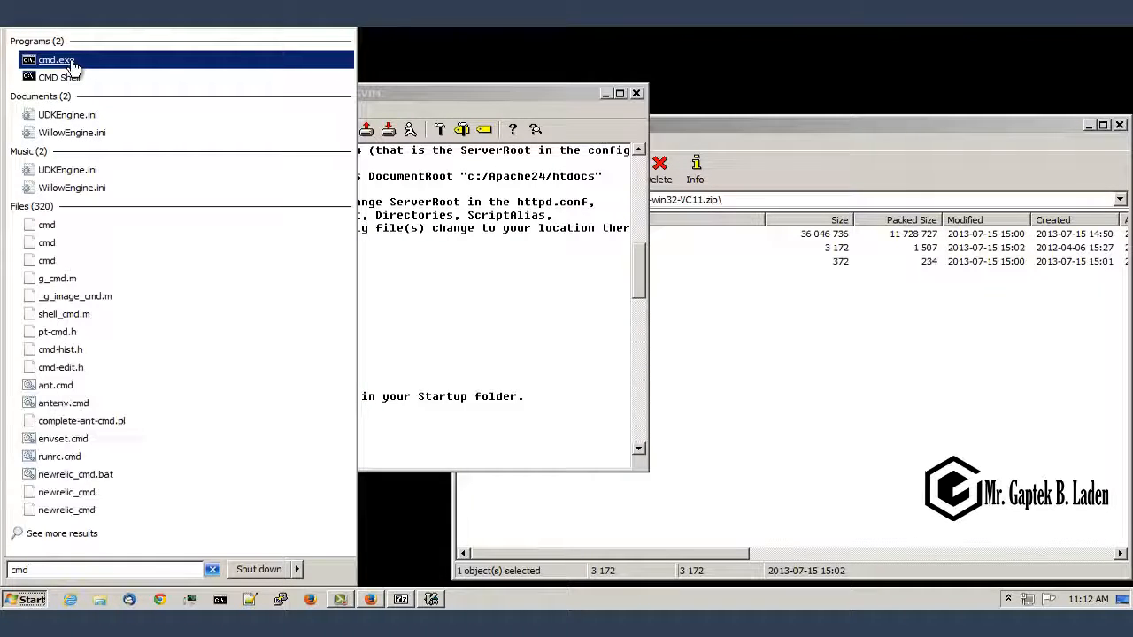
right_click(74, 63)
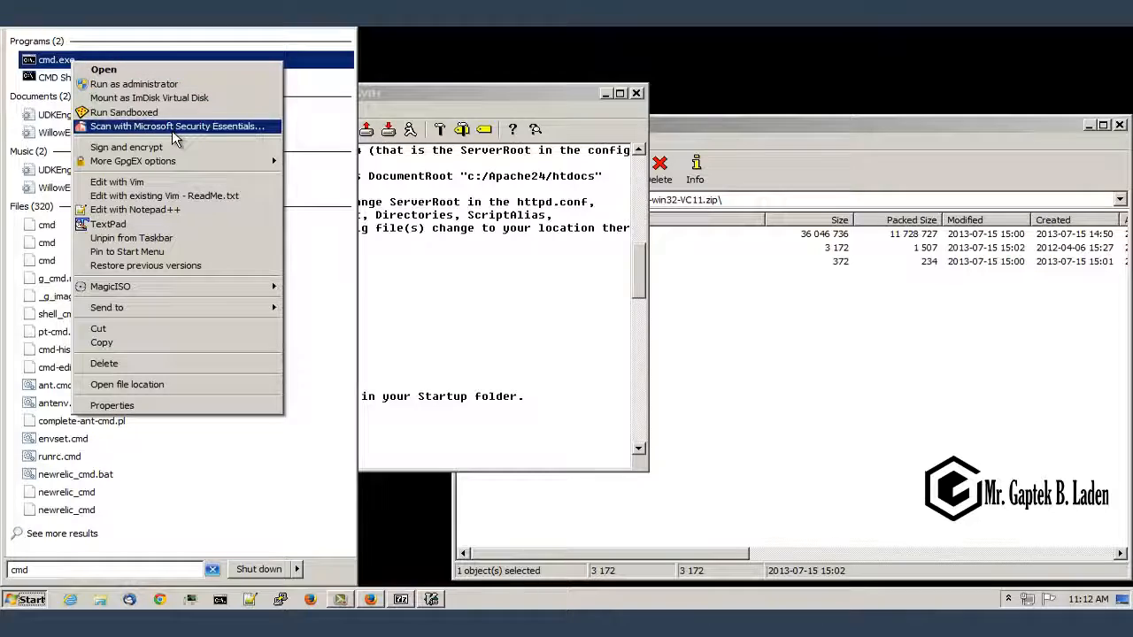
click(144, 84)
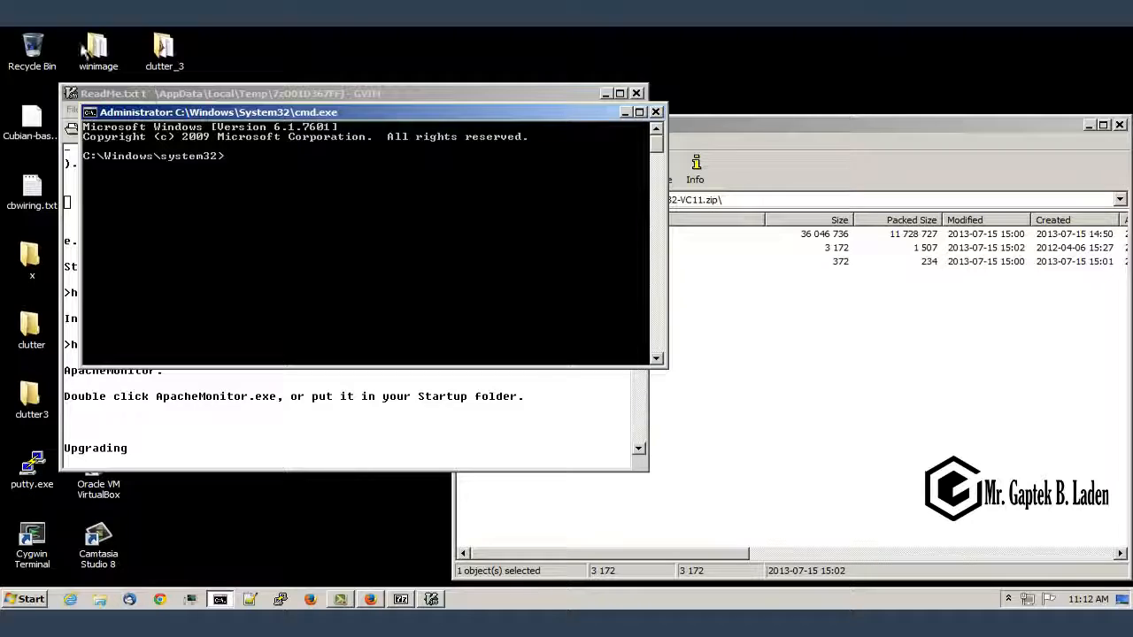
Step: Change to C:\Apache24 with "cd\apache24" in the command prompt and try to install the service with "httpd -k install"
drag(340, 107, 691, 326)
text(cd\)
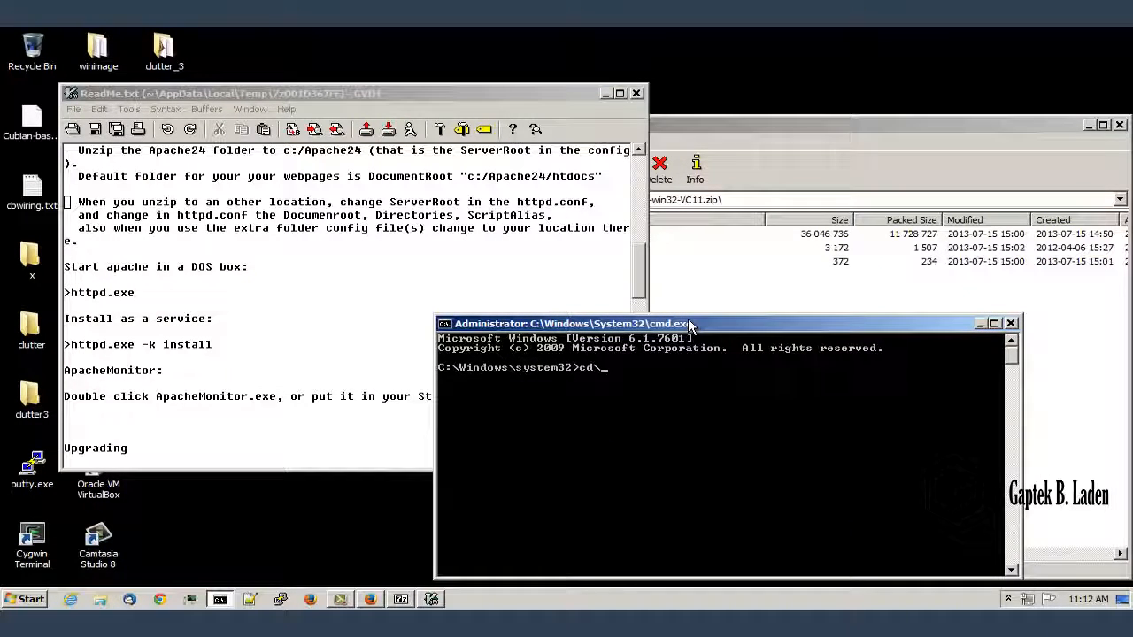
text(apa)
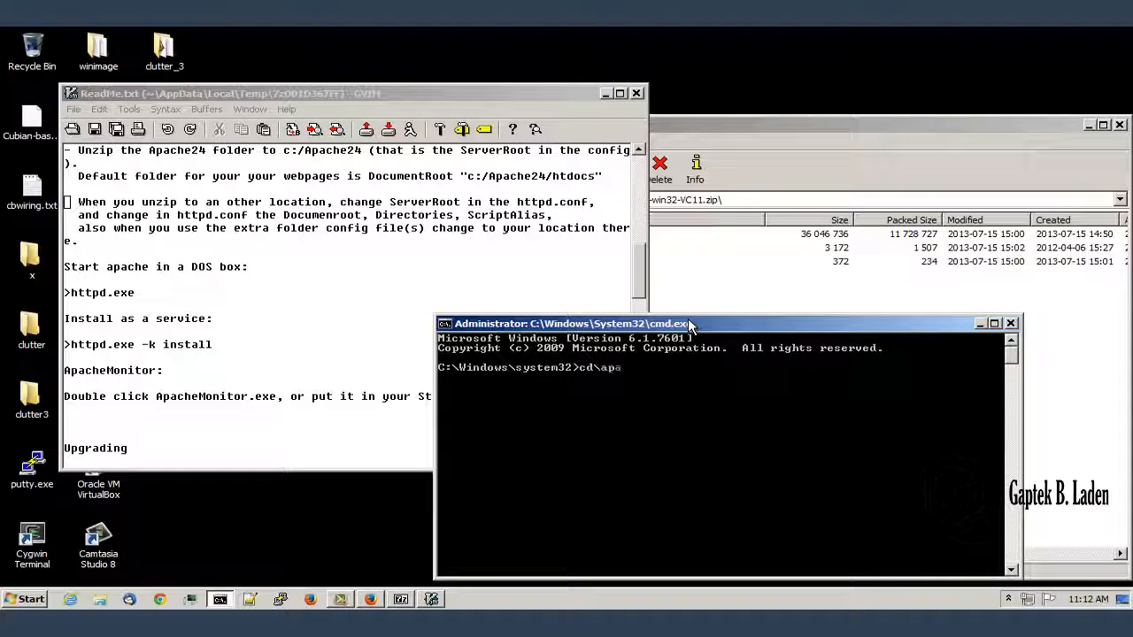
text(che24)
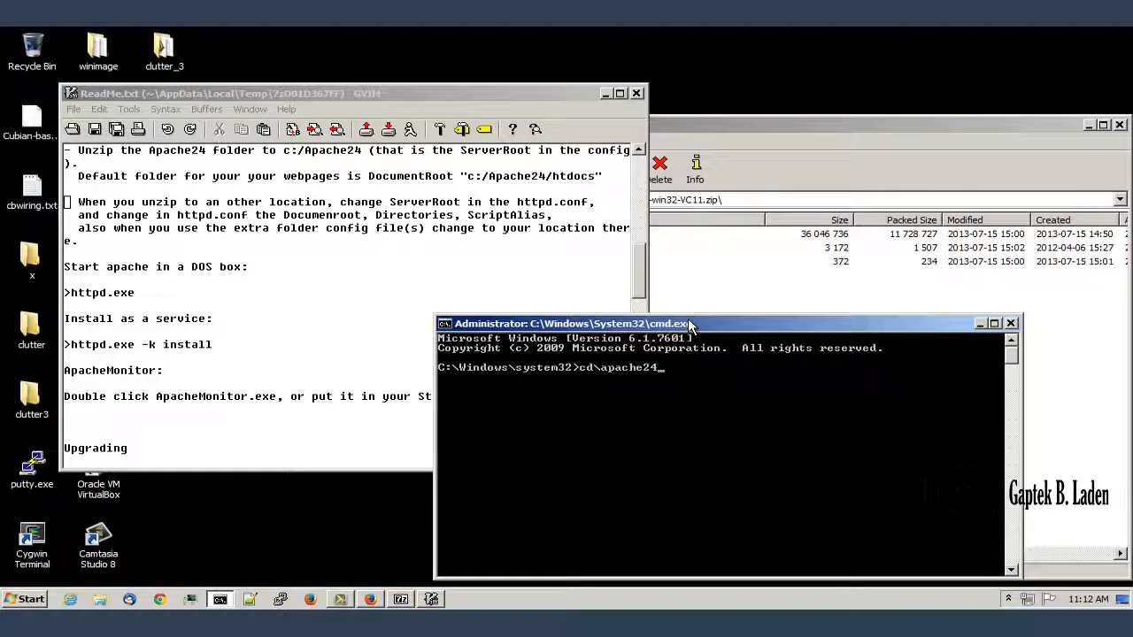
key(Return)
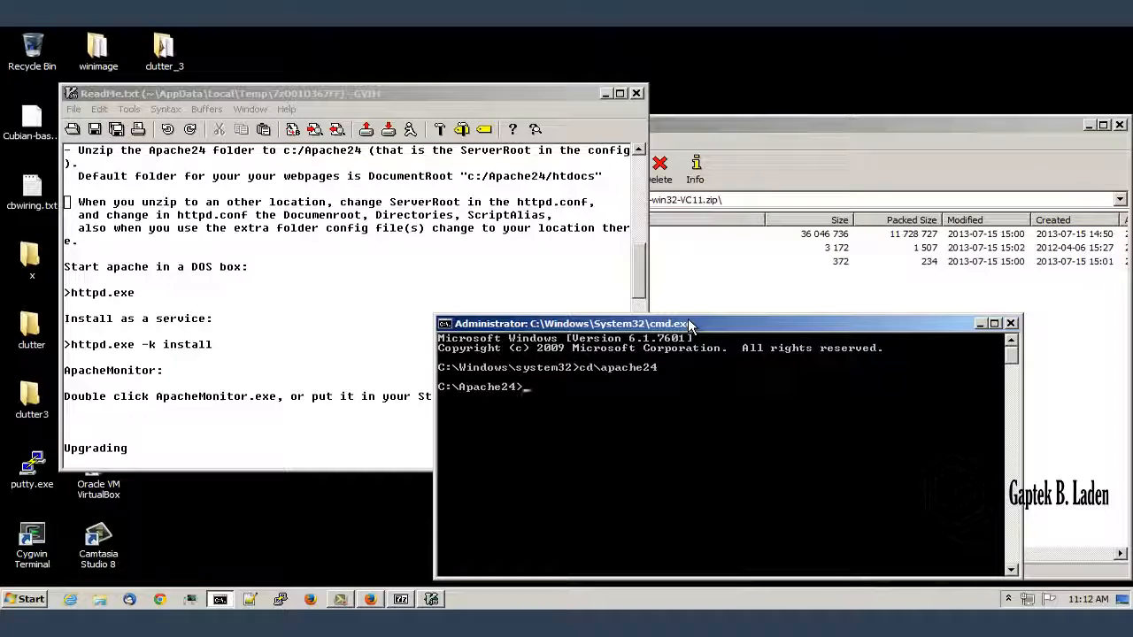
text(httpd -k install)
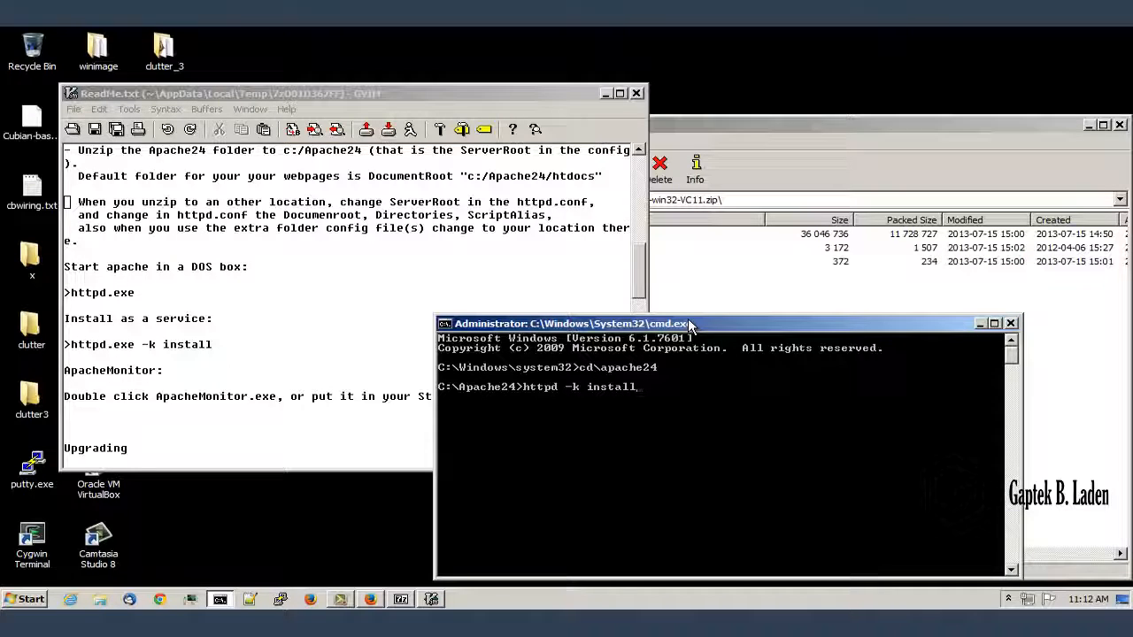
key(Return)
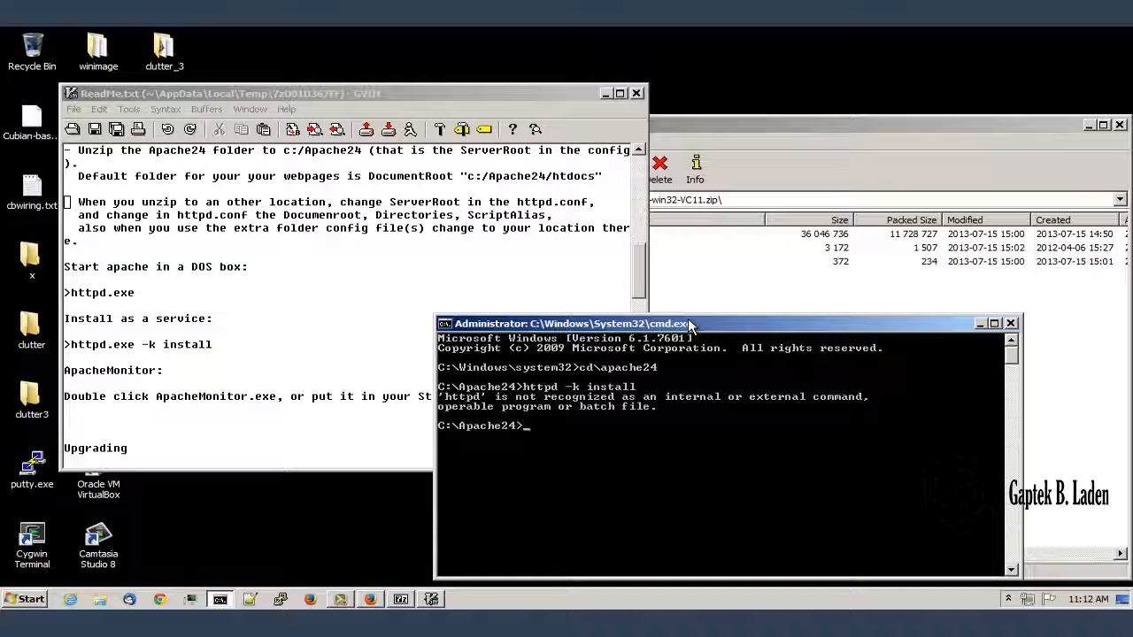
Step: Run "httpd -k install" from the Apache24 bin folder and allow Apache HTTP Server through Windows Firewall on private networks
text(cd bin)
key(Return)
key(Up)
key(Up)
key(Return)
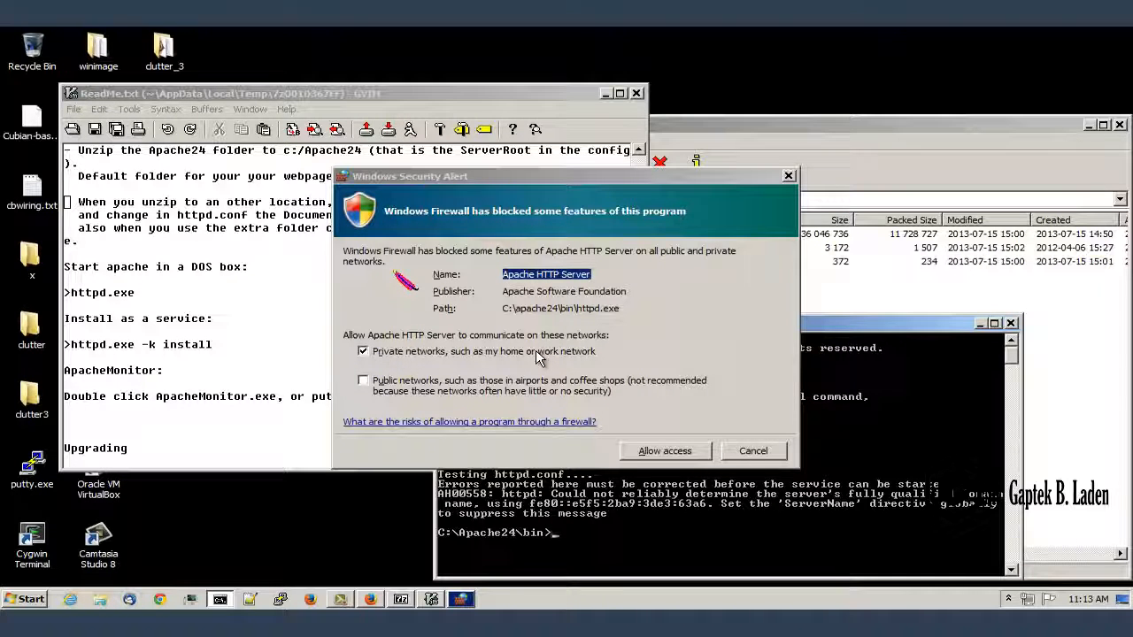
click(678, 452)
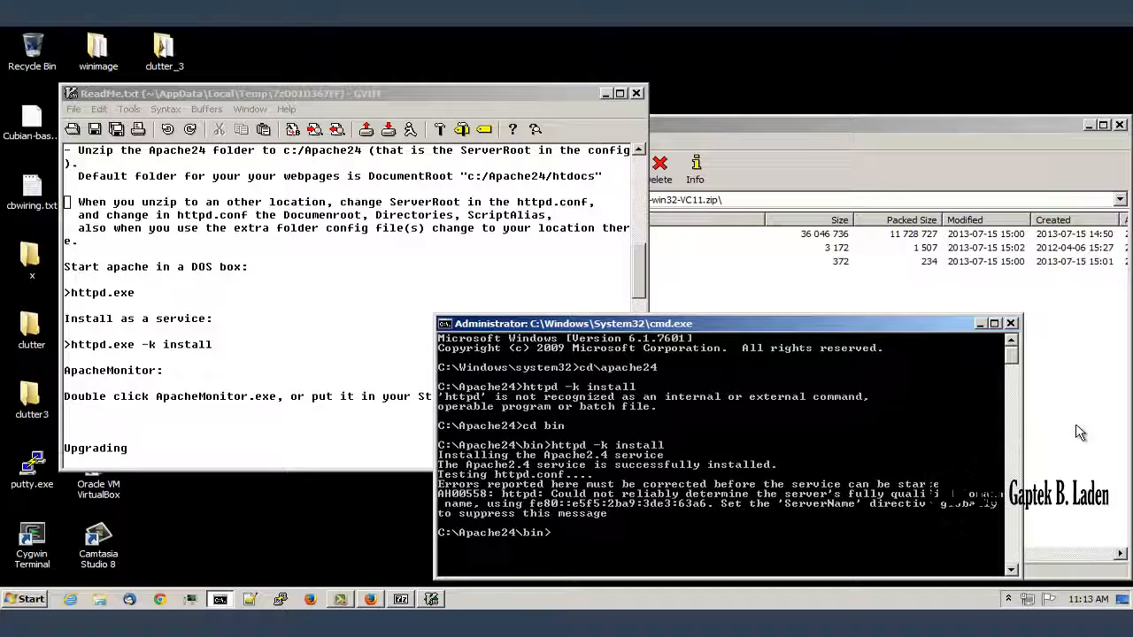
key(Up)
key(Left)
key(Left)
text(un)
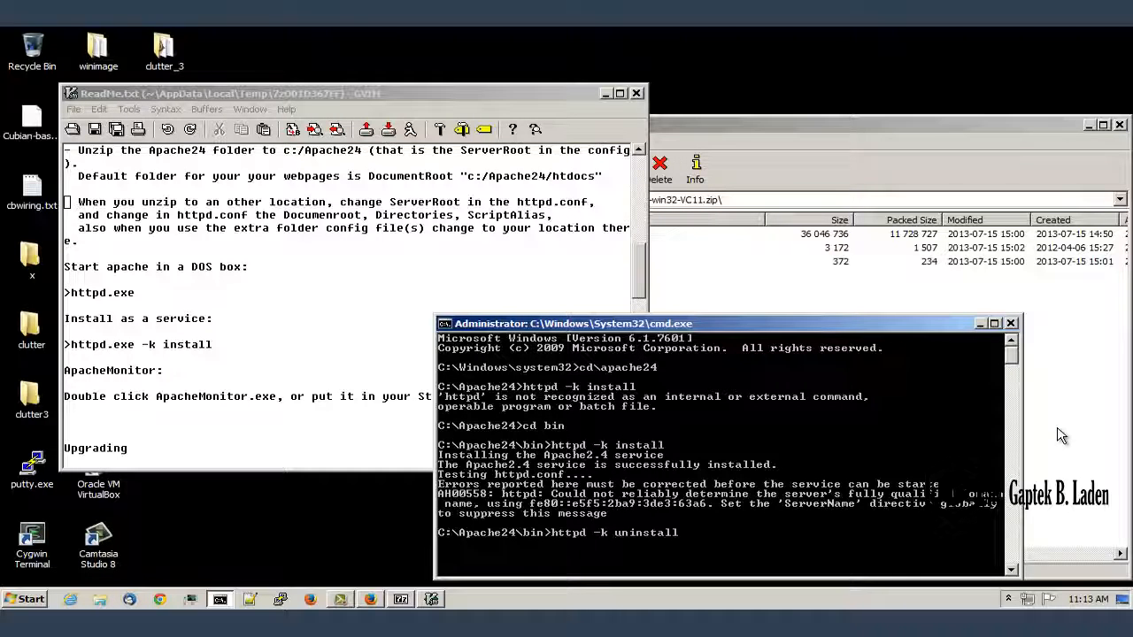
key(BackSpace)
key(BackSpace)
key(BackSpace)
key(BackSpace)
key(BackSpace)
key(BackSpace)
key(BackSpace)
key(BackSpace)
key(BackSpace)
key(BackSpace)
key(BackSpace)
key(BackSpace)
key(BackSpace)
key(BackSpace)
key(BackSpace)
key(BackSpace)
key(BackSpace)
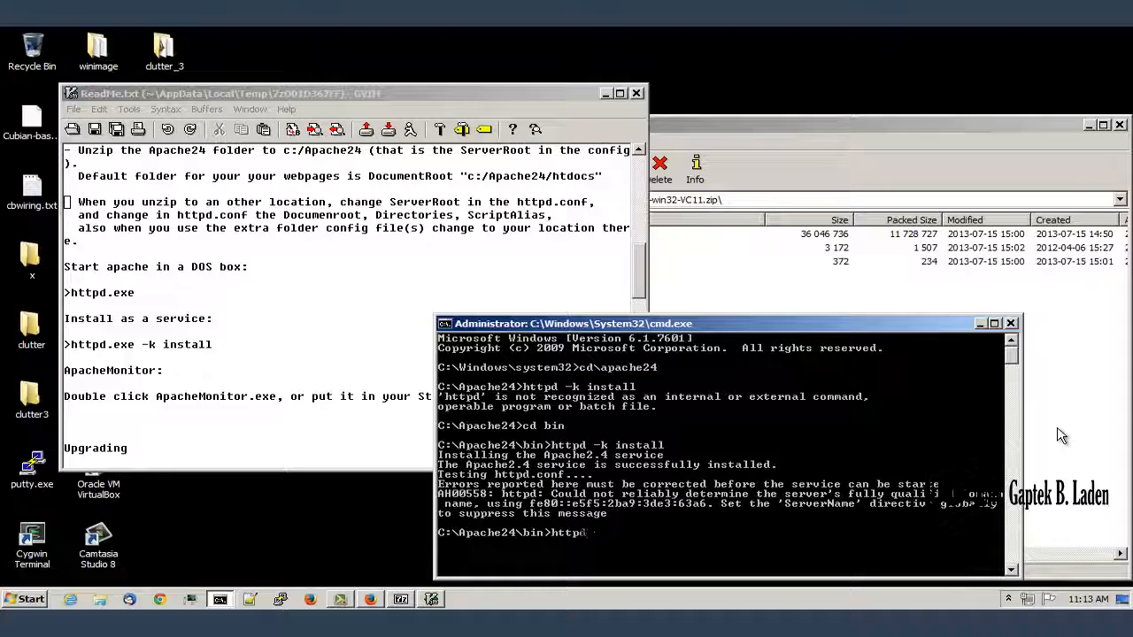
Step: Open the folder c:\apache24 through the Windows search and run ApacheMonitor.exe from its bin folder
click(5, 604)
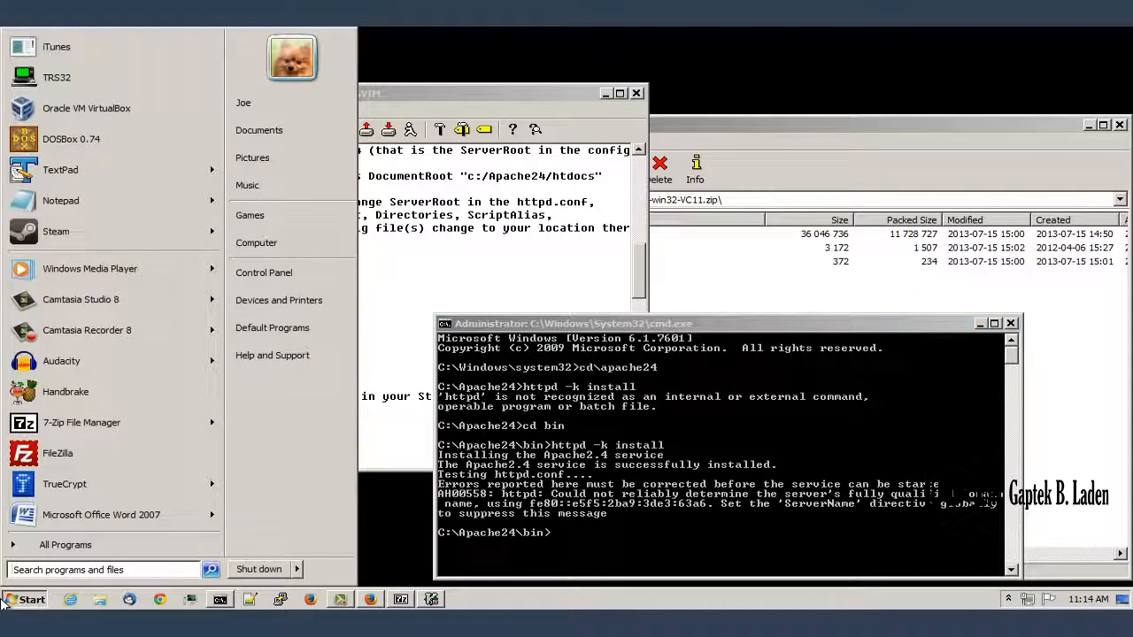
text(c:\ap)
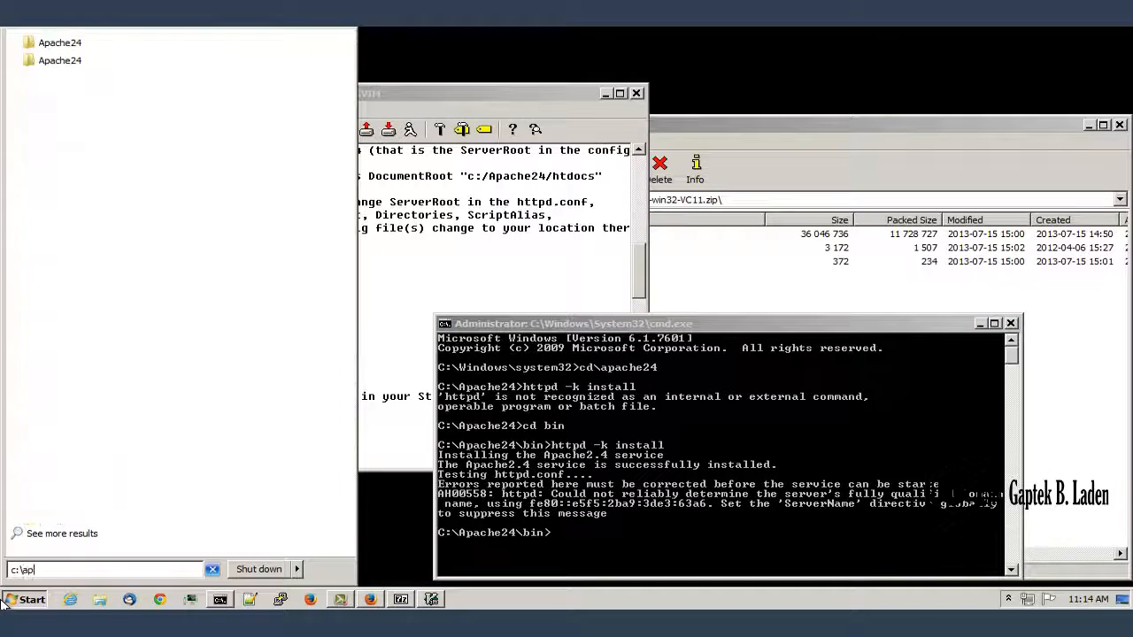
text(ache24)
key(Return)
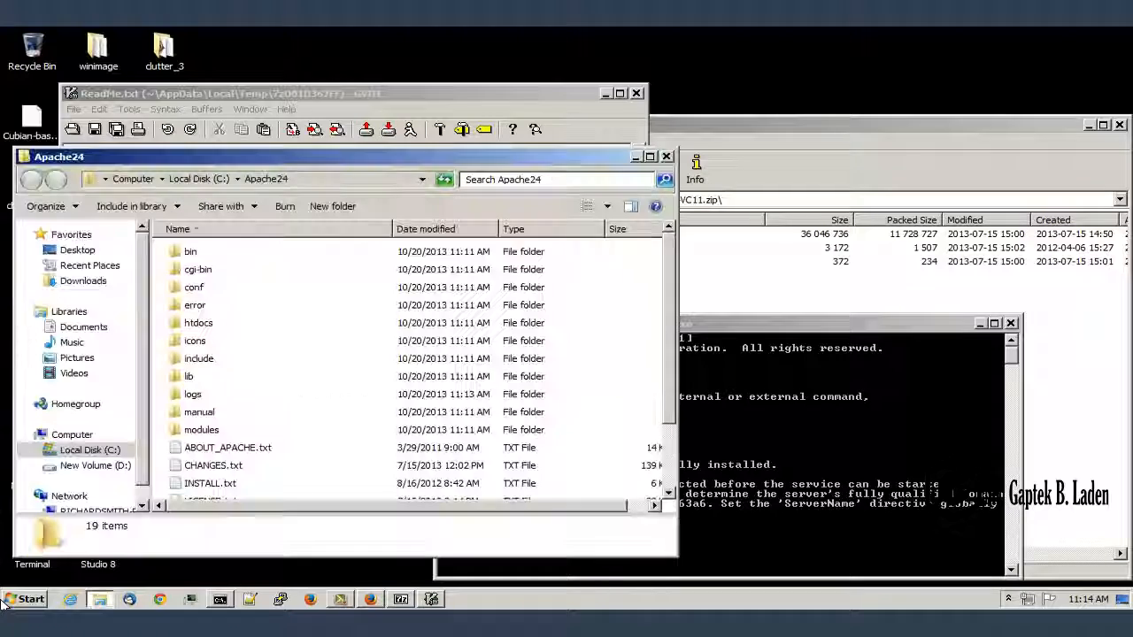
double_click(191, 253)
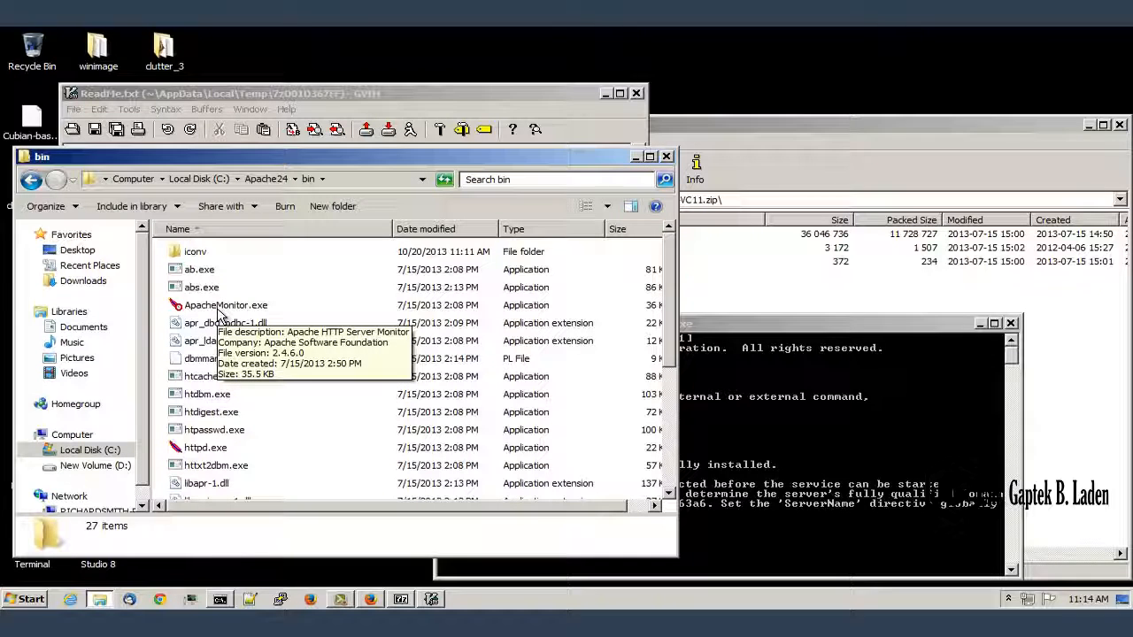
click(219, 314)
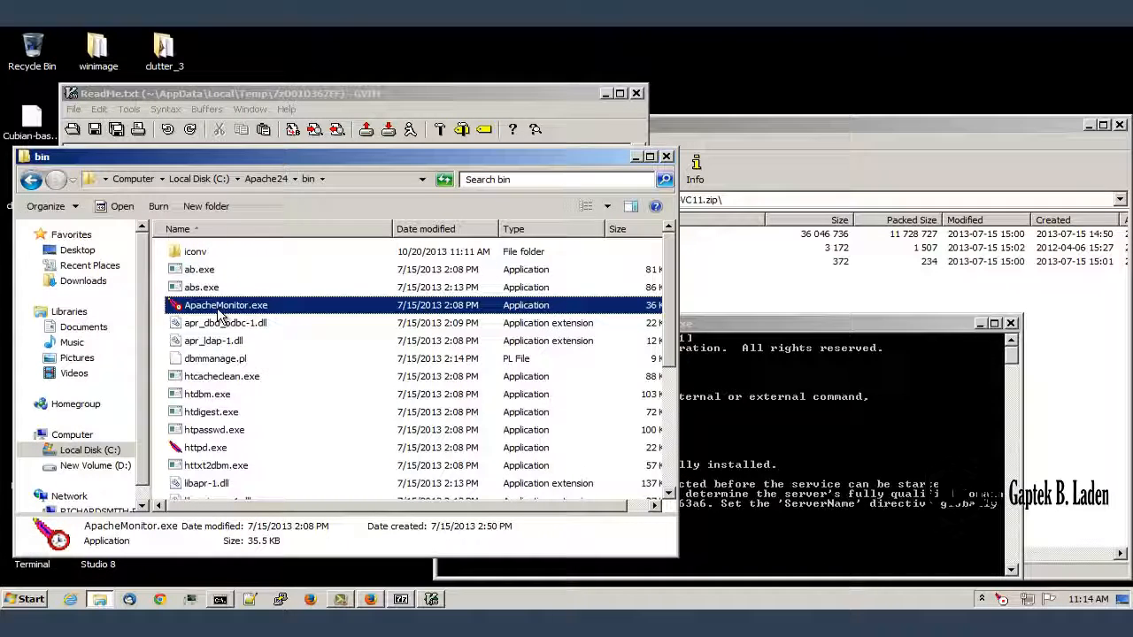
Step: Open the Apache Service Monitor from the notification area and start the Apache2.4 service
click(980, 601)
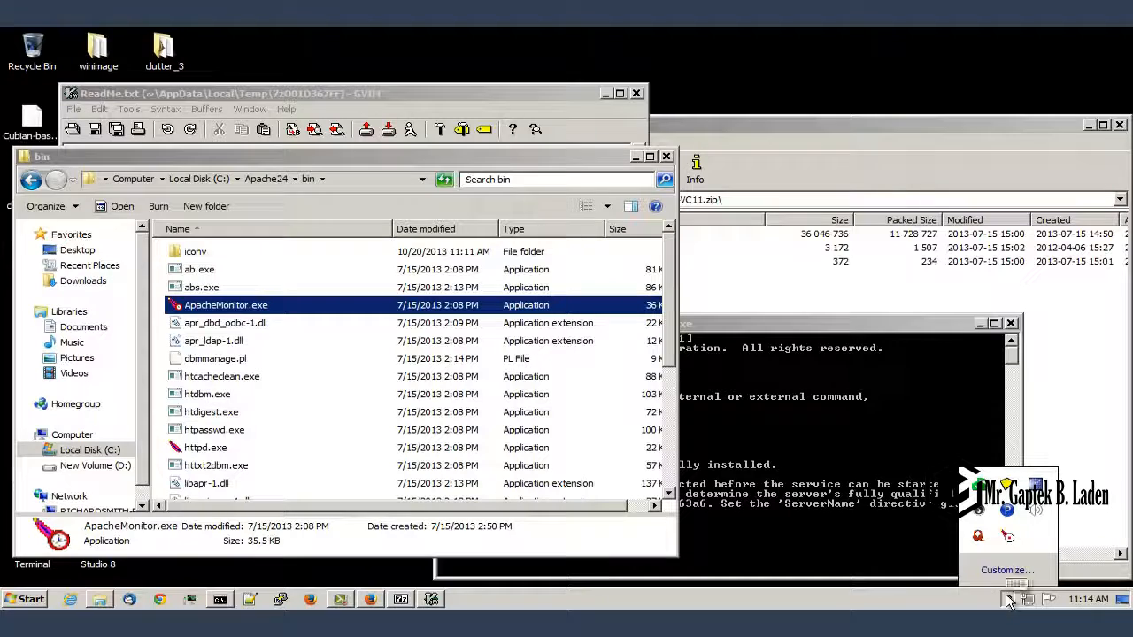
right_click(1008, 537)
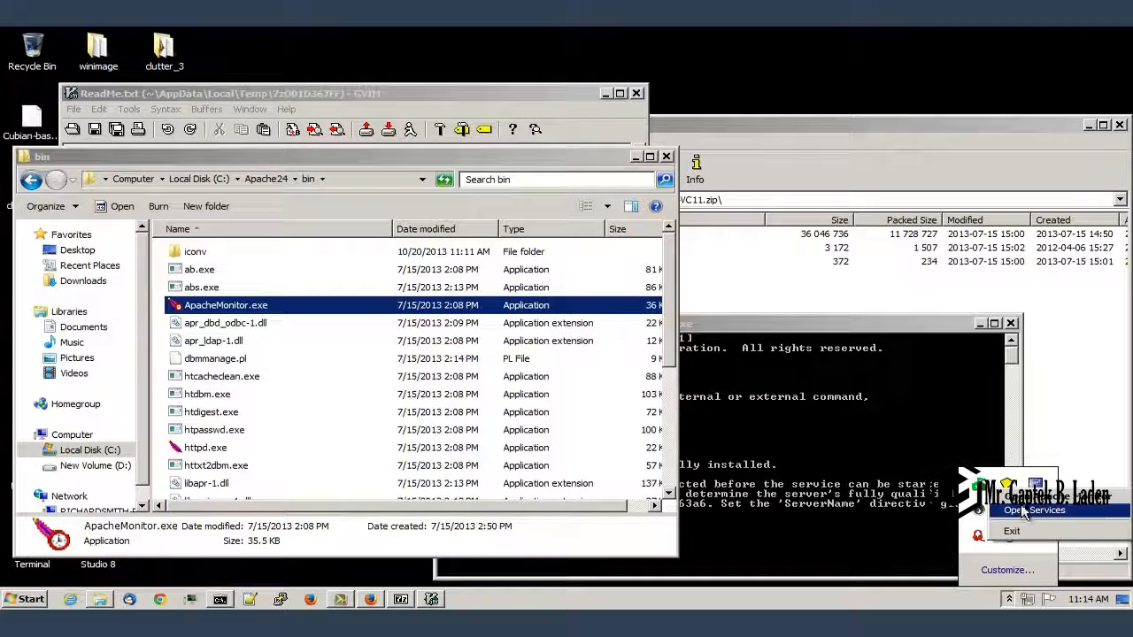
click(1024, 511)
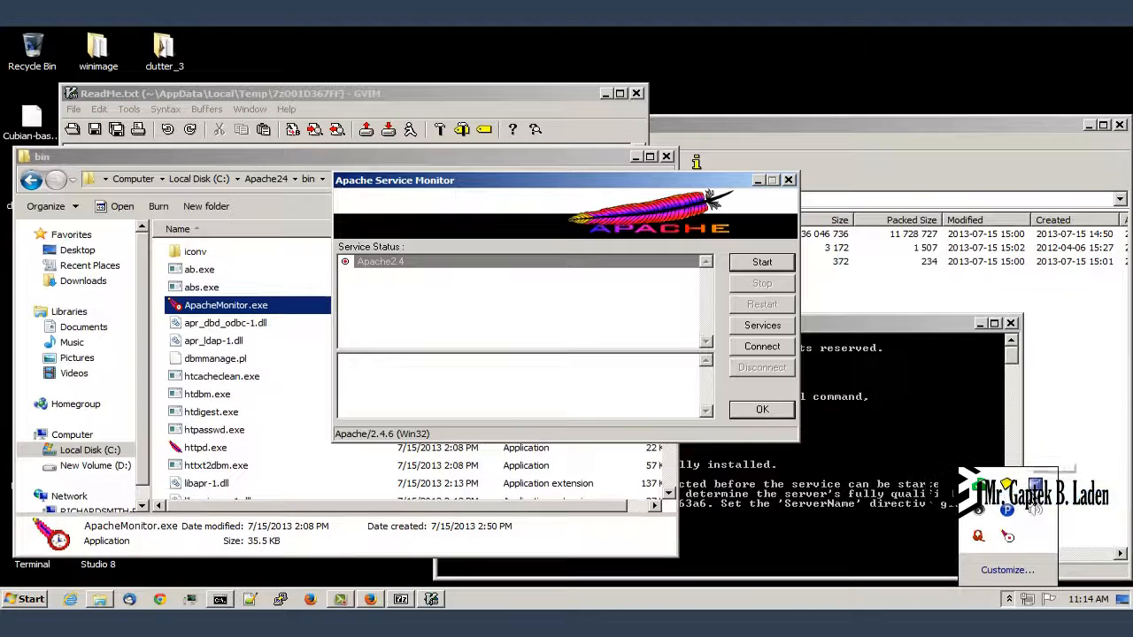
click(403, 266)
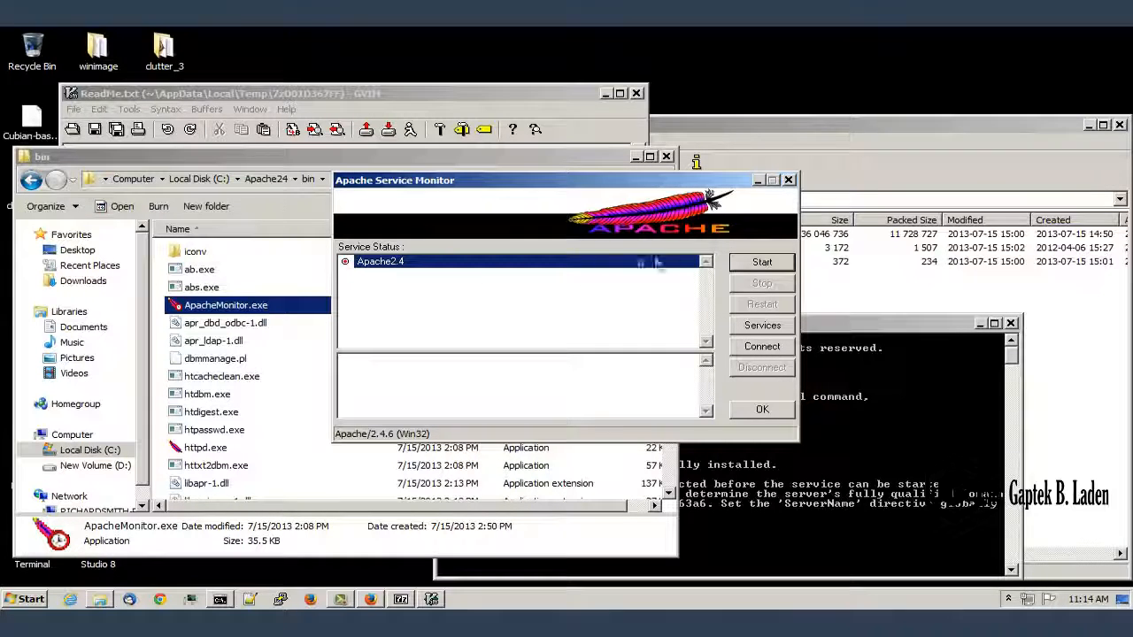
click(761, 262)
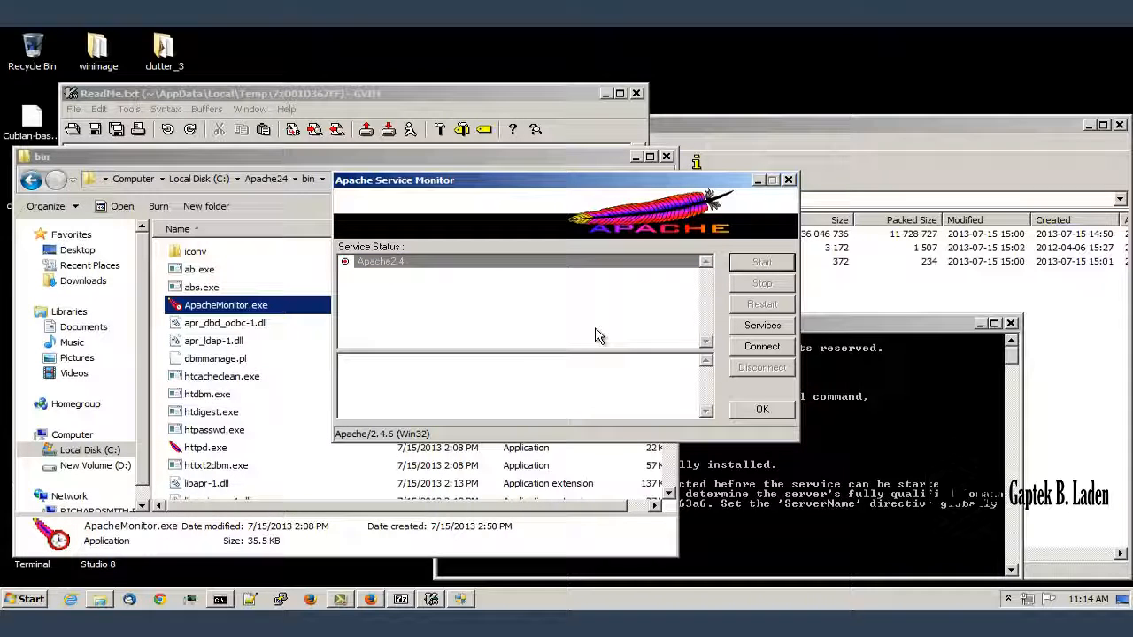
click(462, 599)
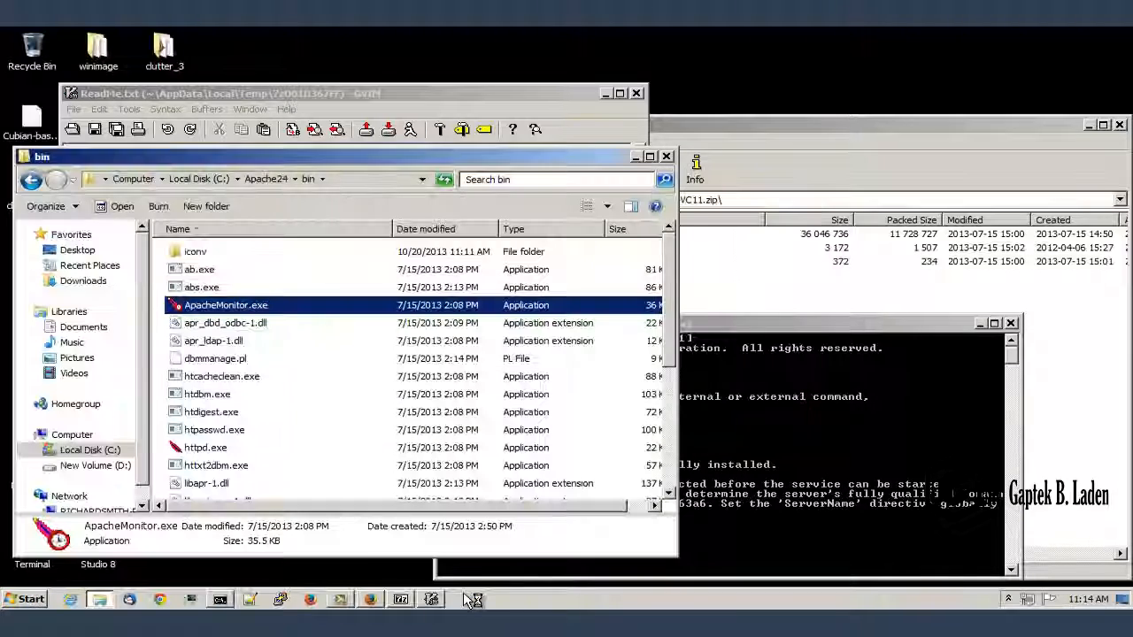
Step: Reopen the Apache Service Monitor, check the status of the Apache2.4 service and close the monitor
click(1008, 600)
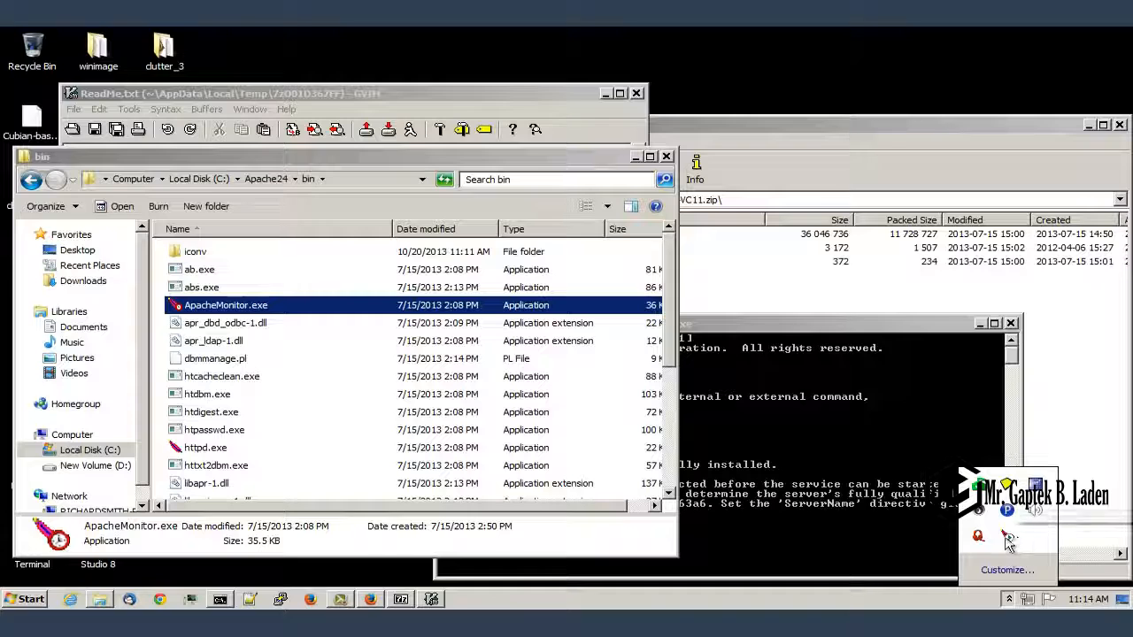
click(1006, 538)
click(1009, 524)
right_click(1009, 533)
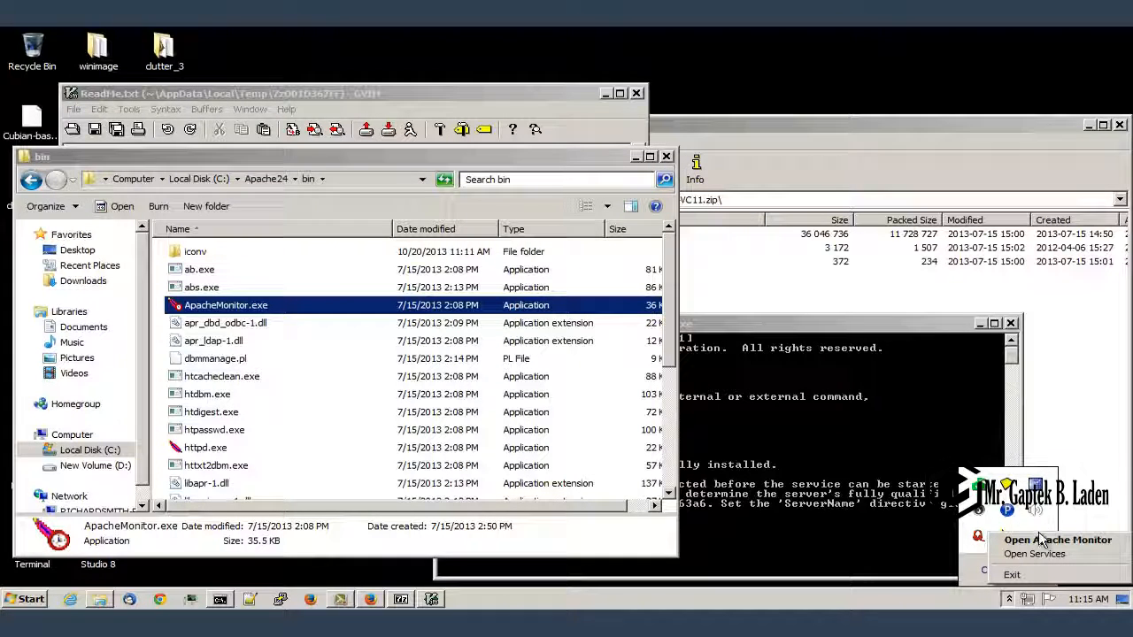
click(1041, 542)
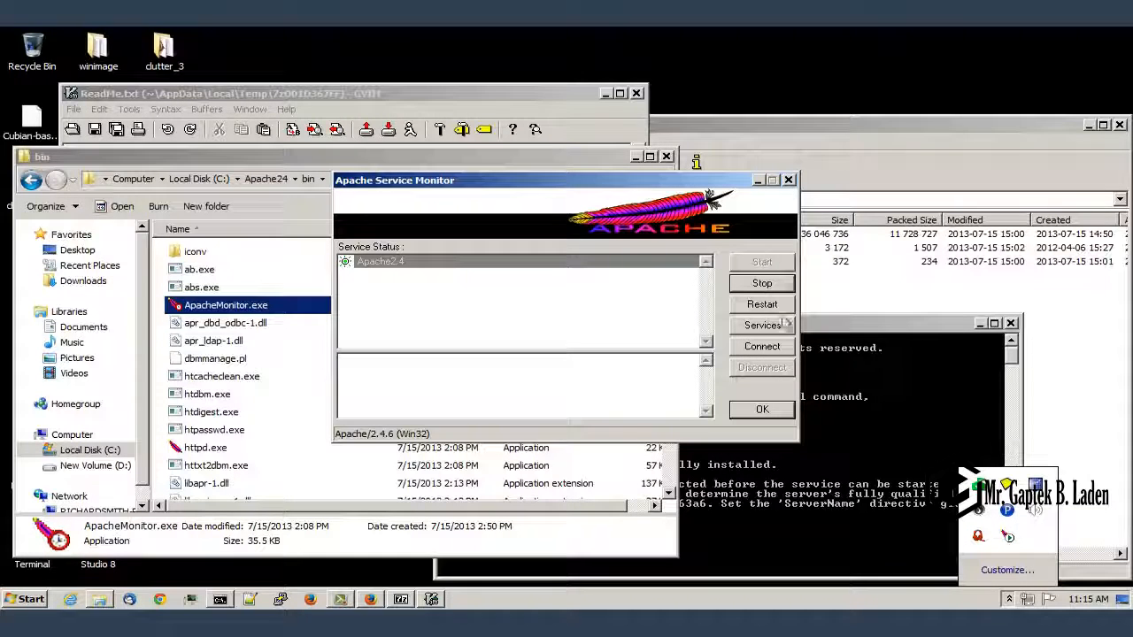
click(763, 410)
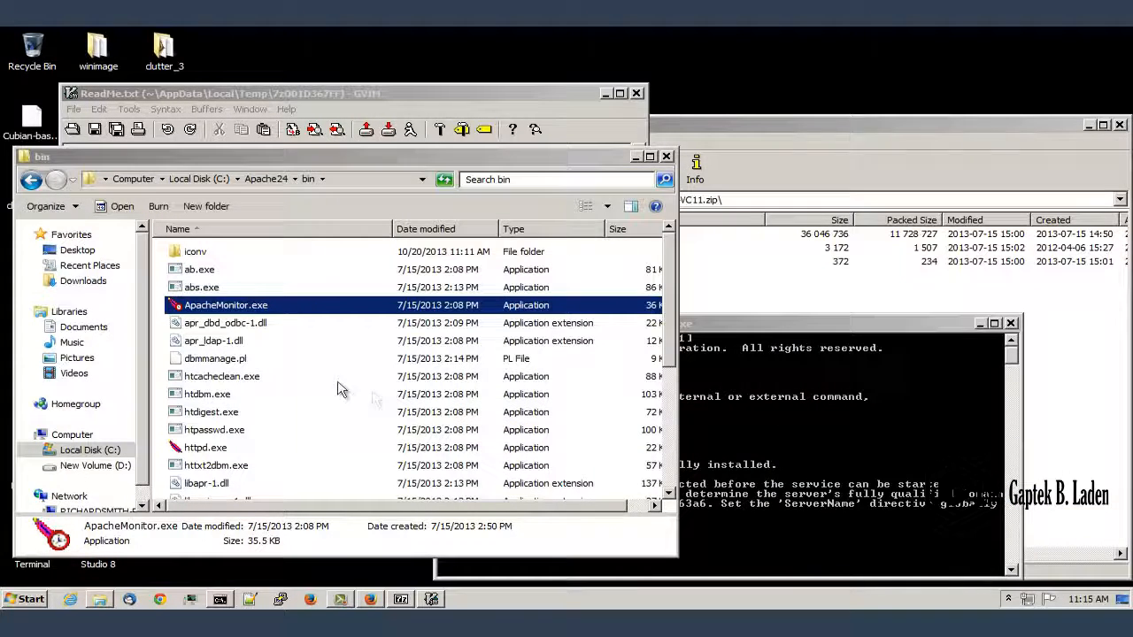
Step: Copy ApacheMonitor.exe from the bin folder and paste it as a shortcut on the desktop
click(606, 93)
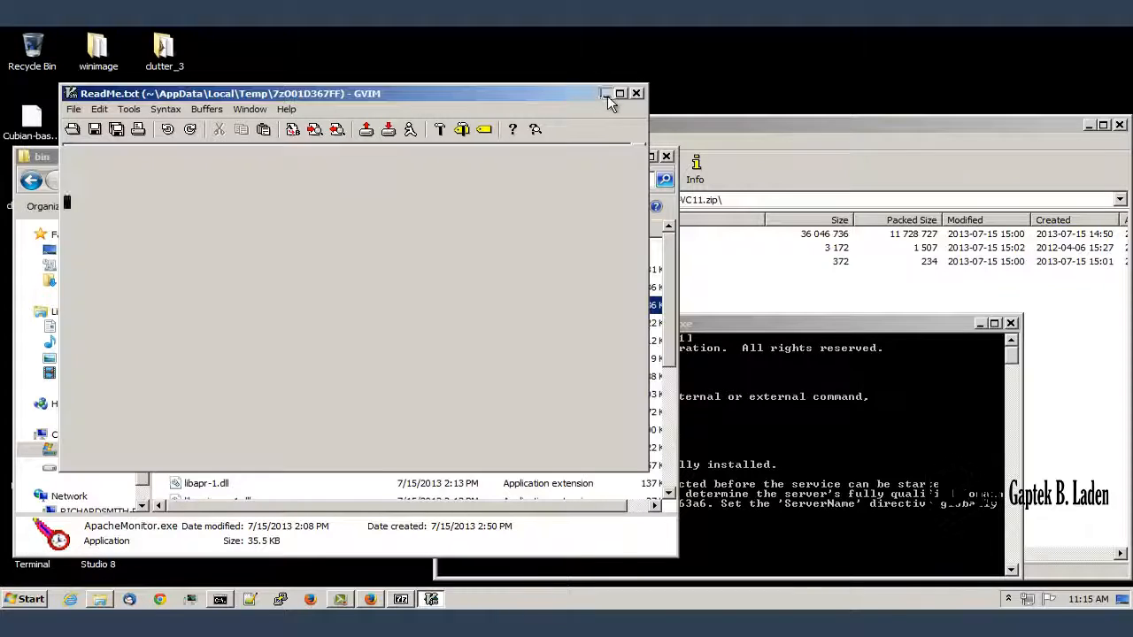
right_click(292, 304)
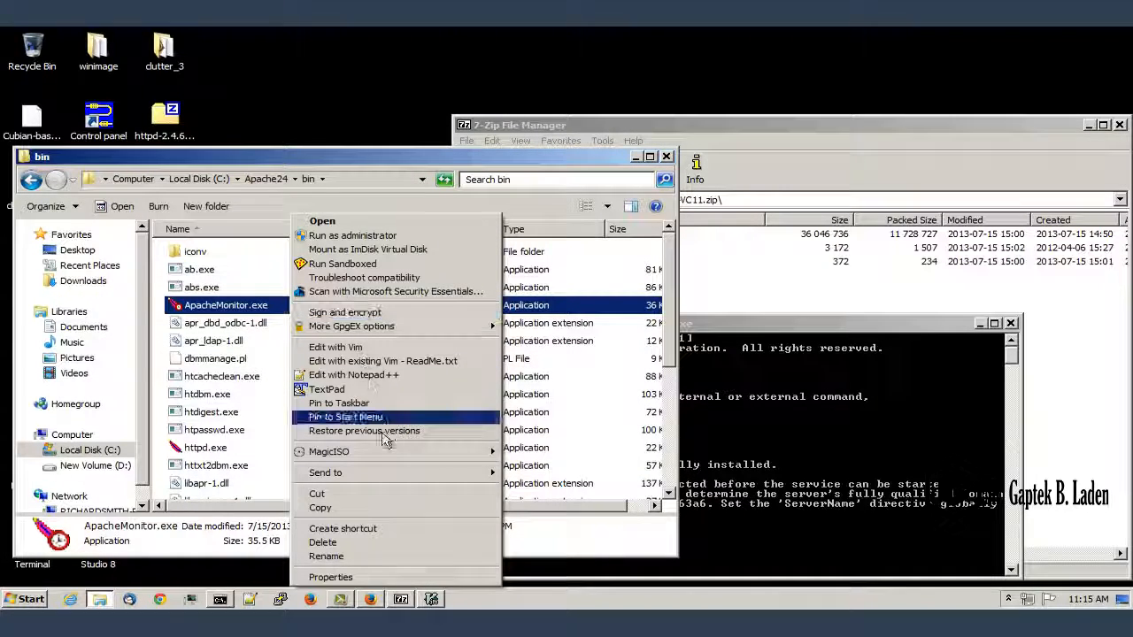
click(358, 507)
drag(354, 155, 769, 149)
right_click(187, 263)
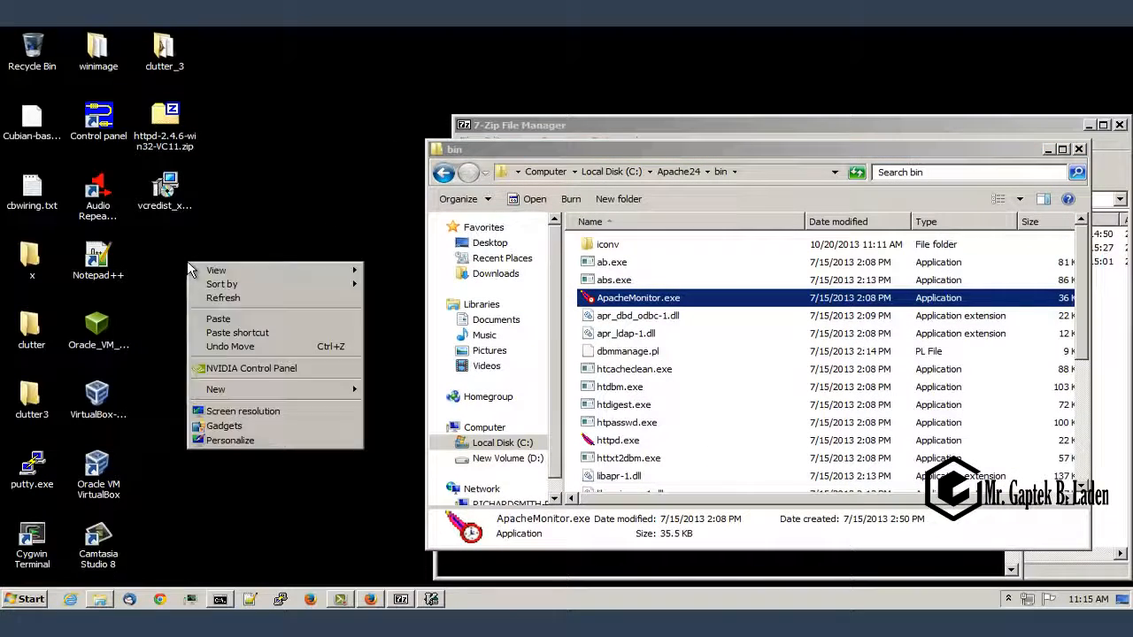
click(244, 334)
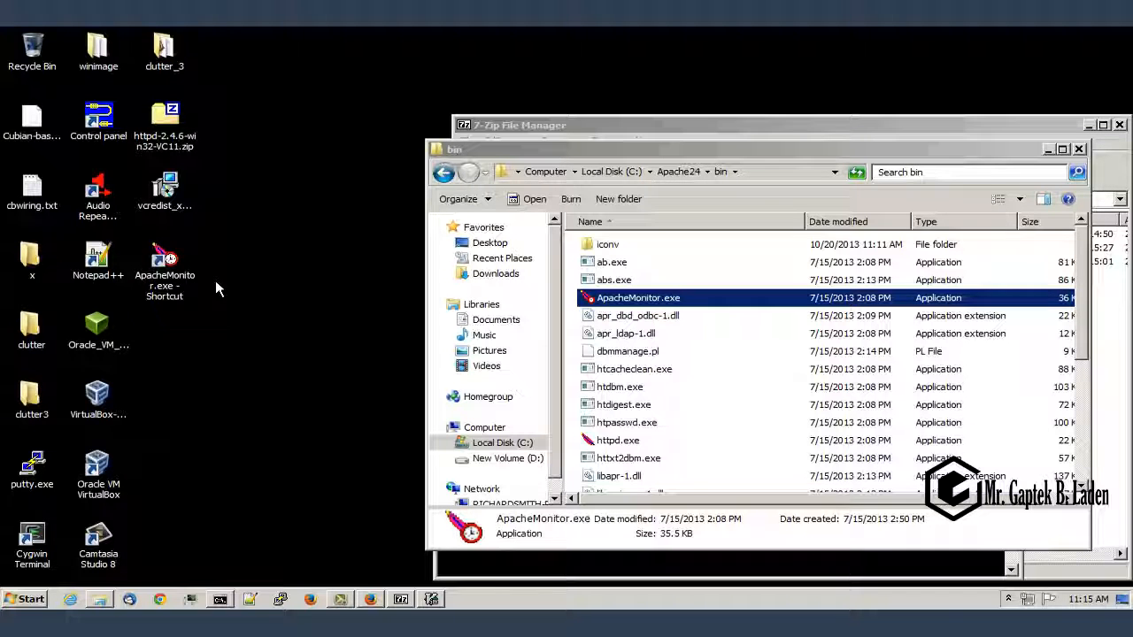
Step: Load localhost in a new Firefox tab to test the web server
drag(523, 157, 351, 163)
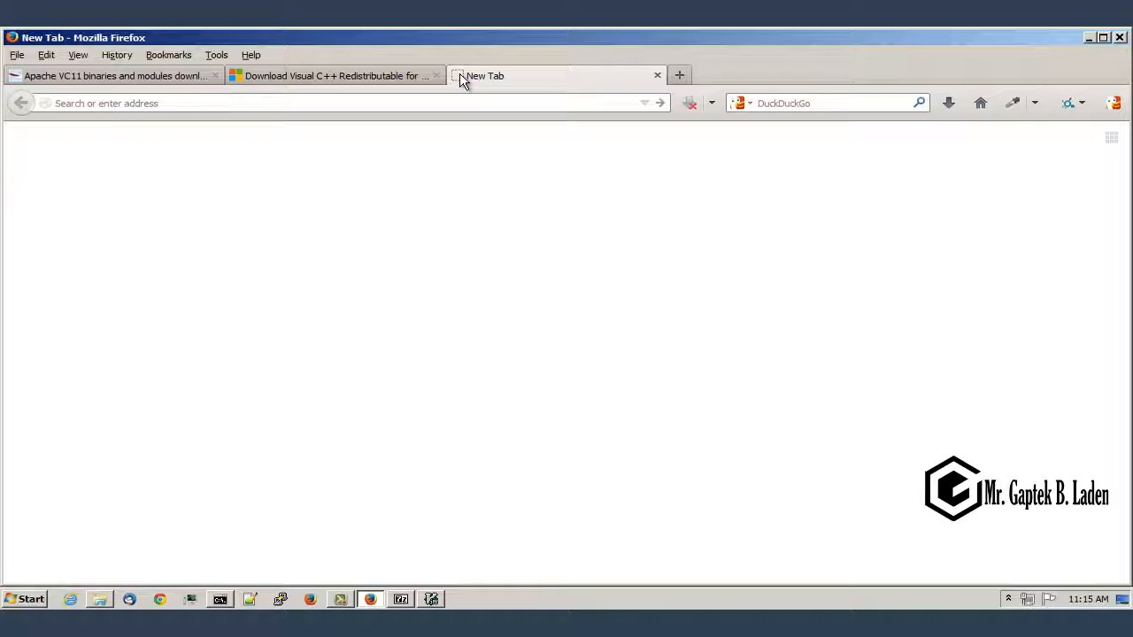
text(localhost)
key(Return)
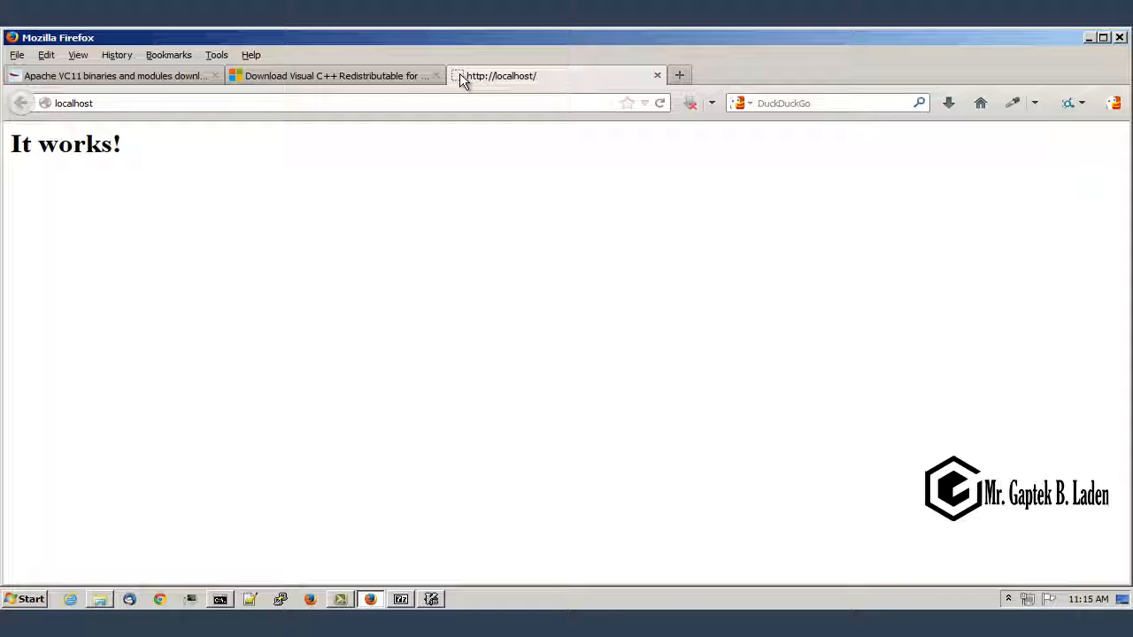
Step: Close the existing command prompt and start a new cmd.exe session as administrator
click(221, 602)
click(1011, 324)
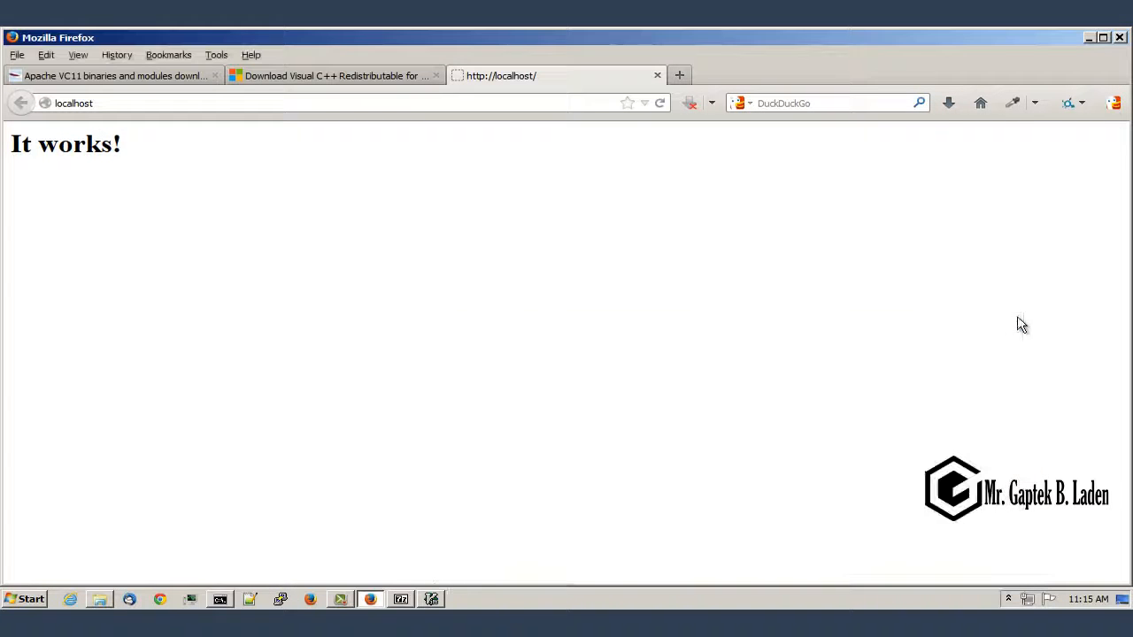
click(11, 605)
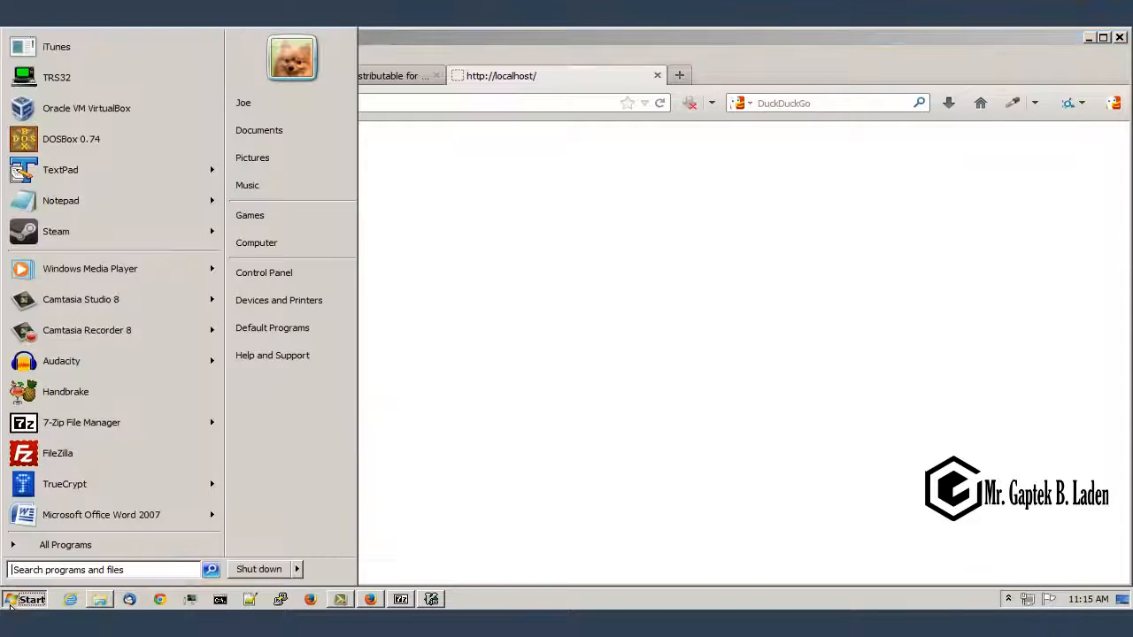
text(cmd)
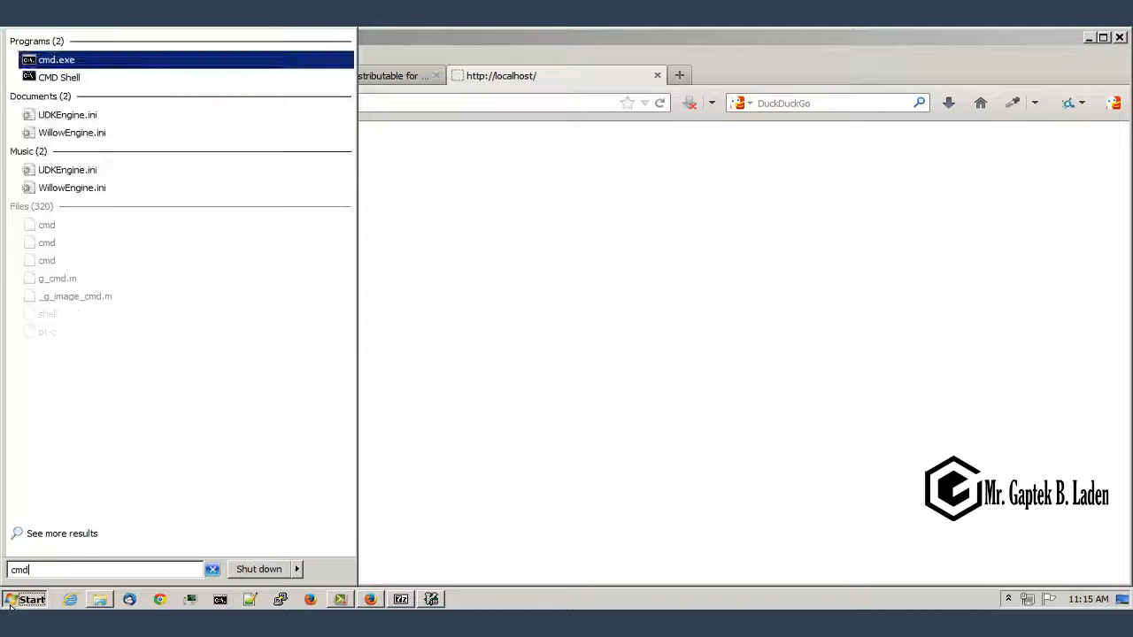
right_click(60, 64)
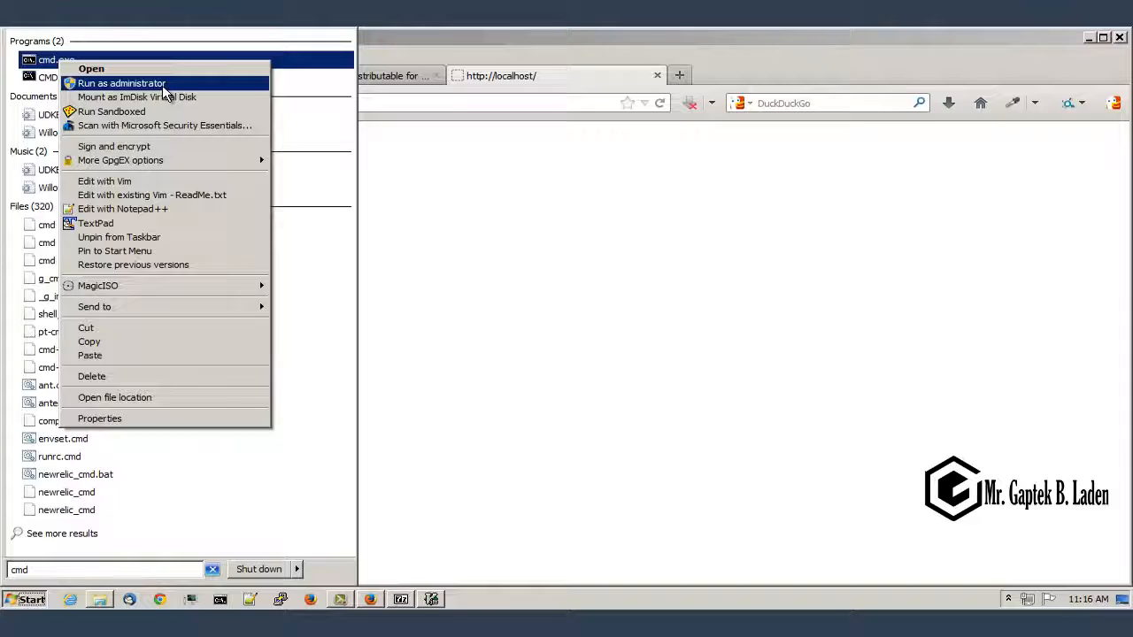
click(162, 85)
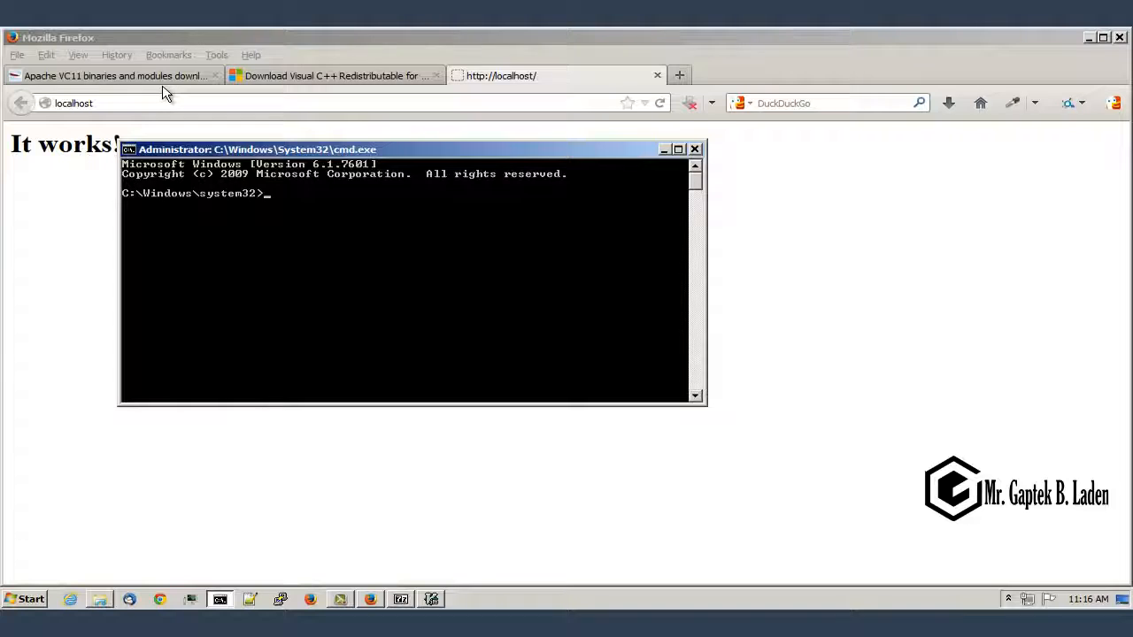
Step: Change to the drivers\etc folder in the command prompt and open the hosts file in Notepad
text(cd drivers\etc)
key(Return)
text(notepad hosts)
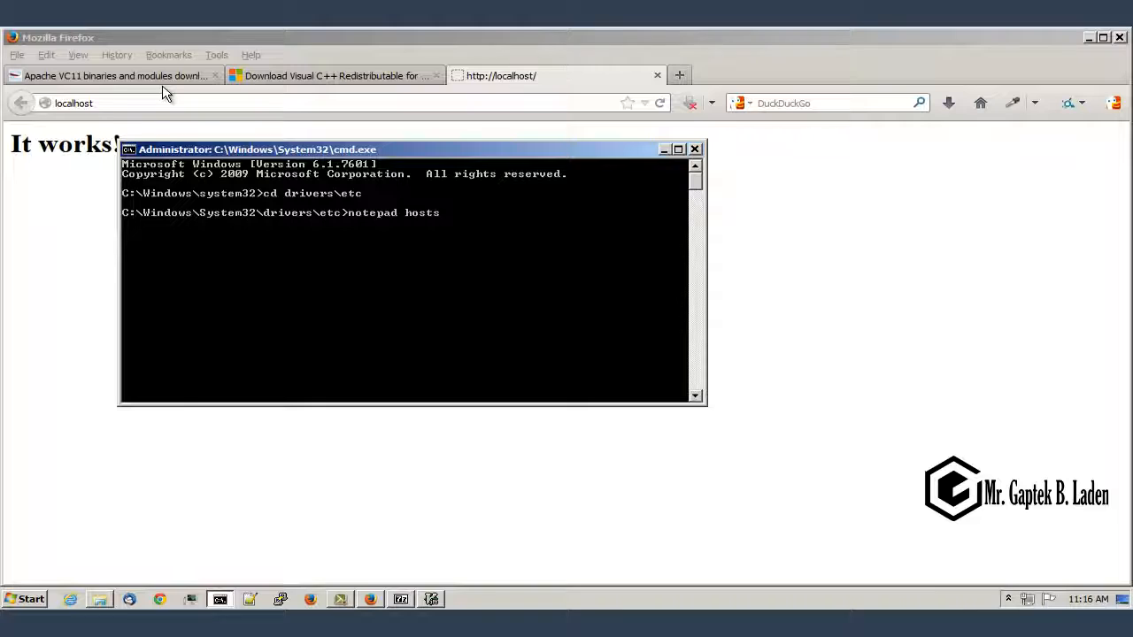
key(Return)
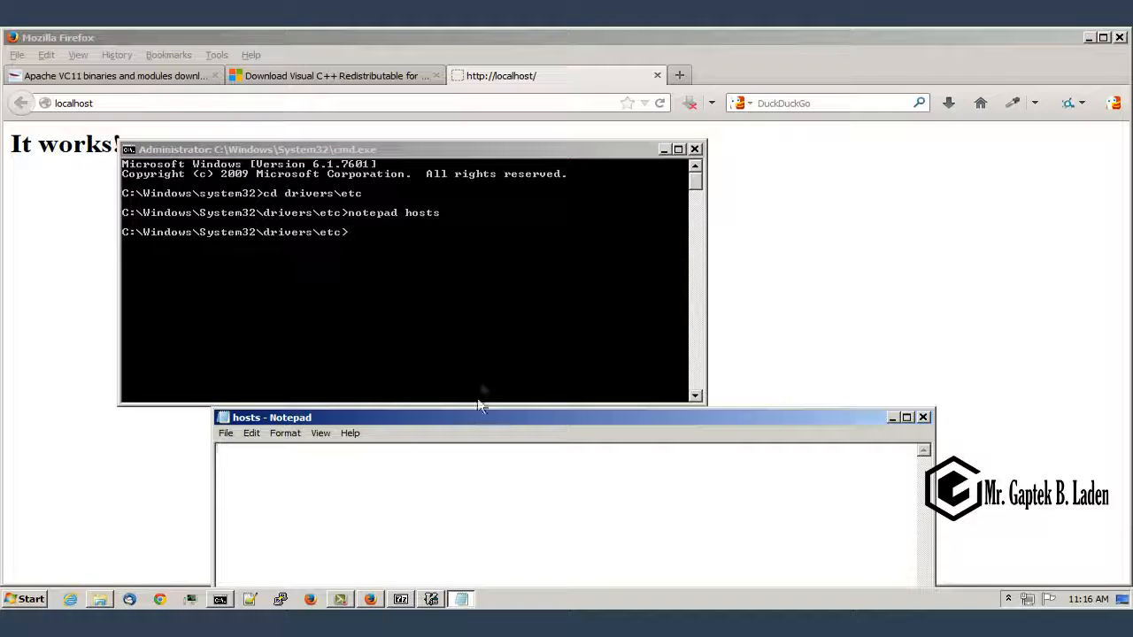
Step: Add a hosts entry mapping 127.0.0.1 to mywebsite.localdomain and save the file
drag(495, 418, 644, 174)
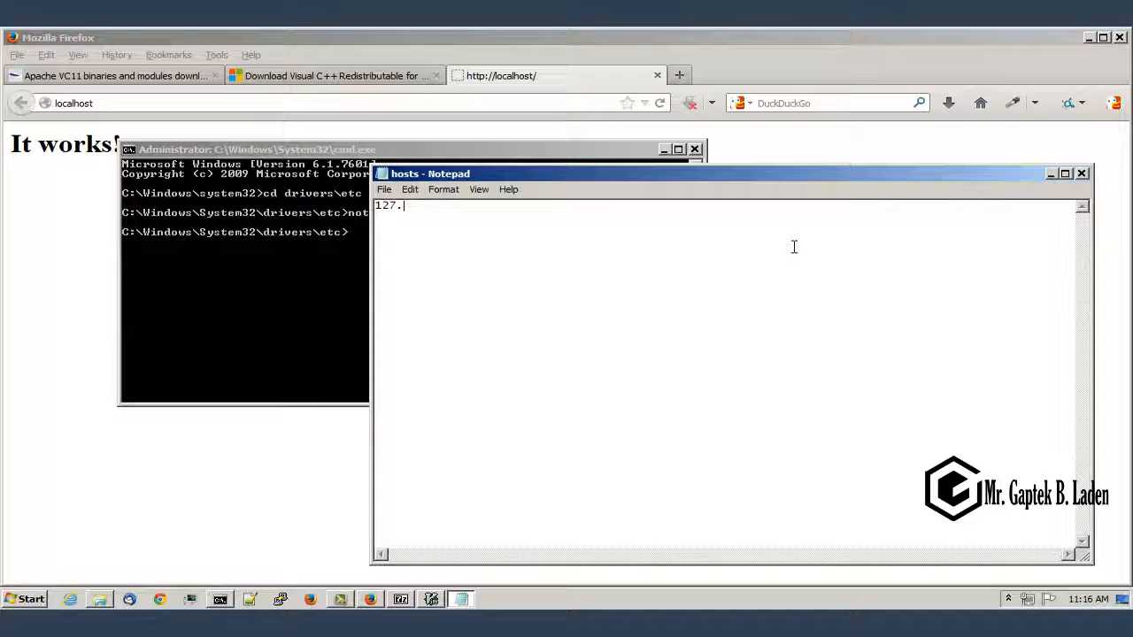
text(0.0.)
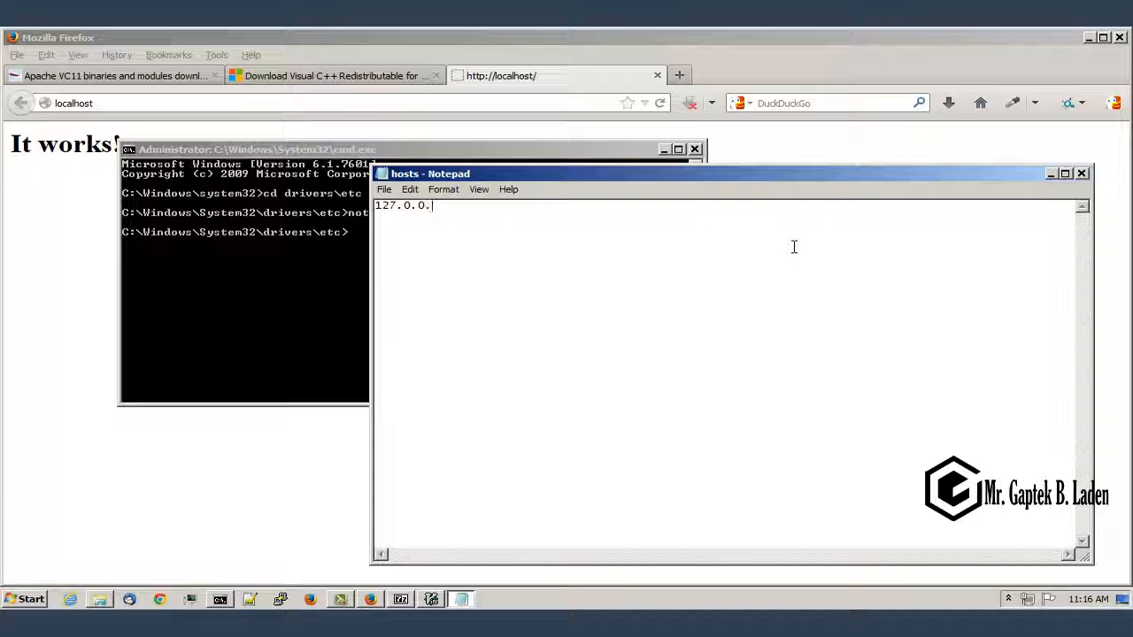
text(1	)
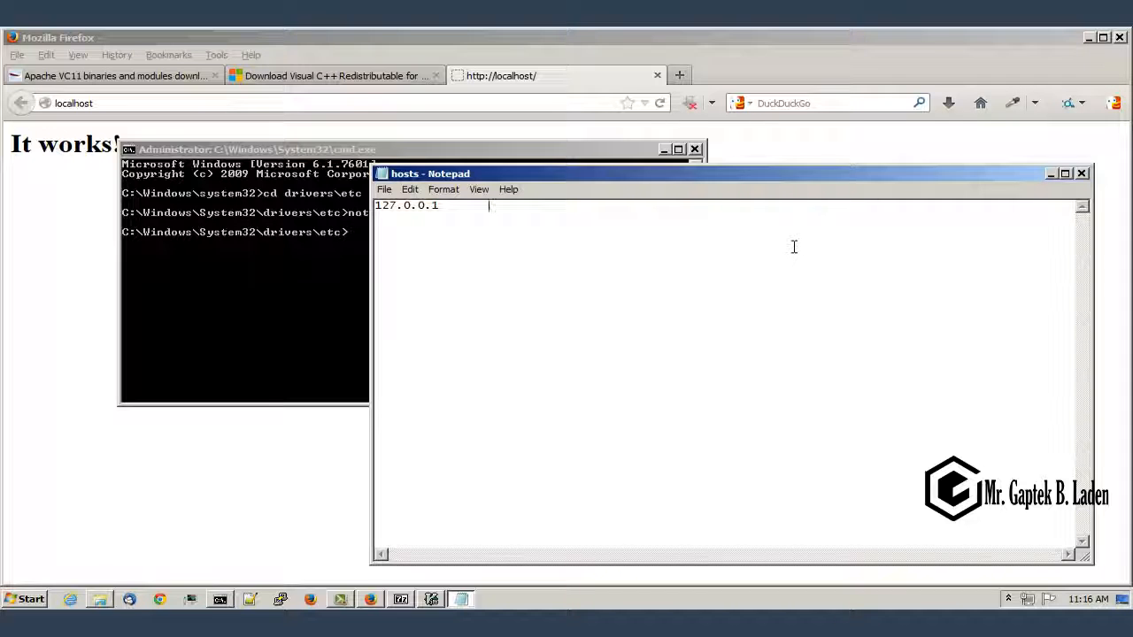
text(my)
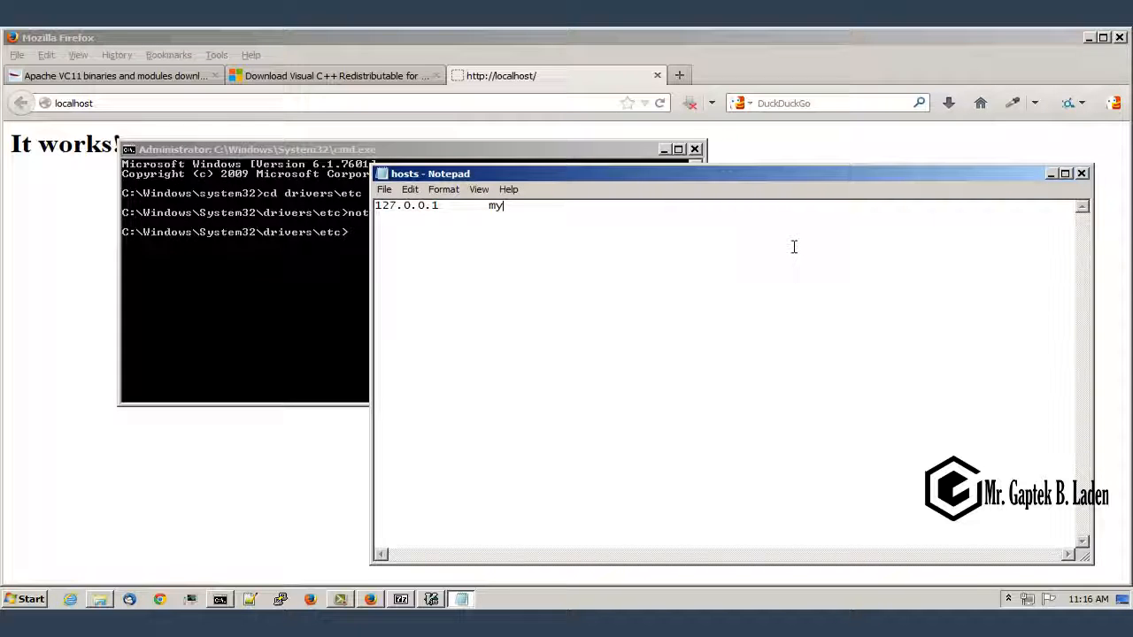
text(website)
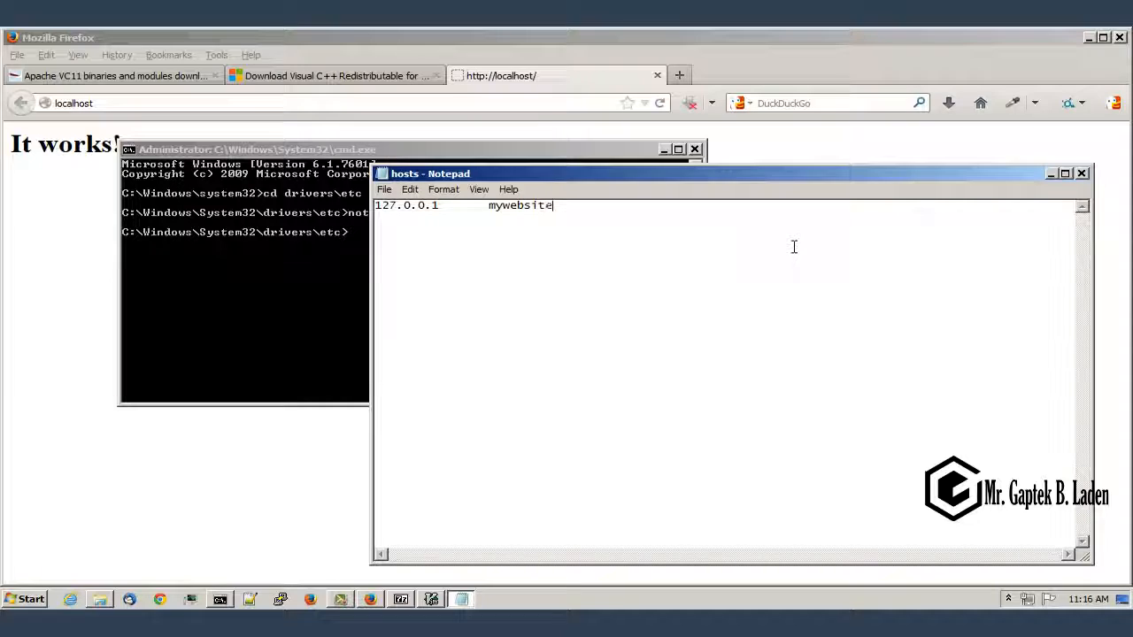
text(.localdomain)
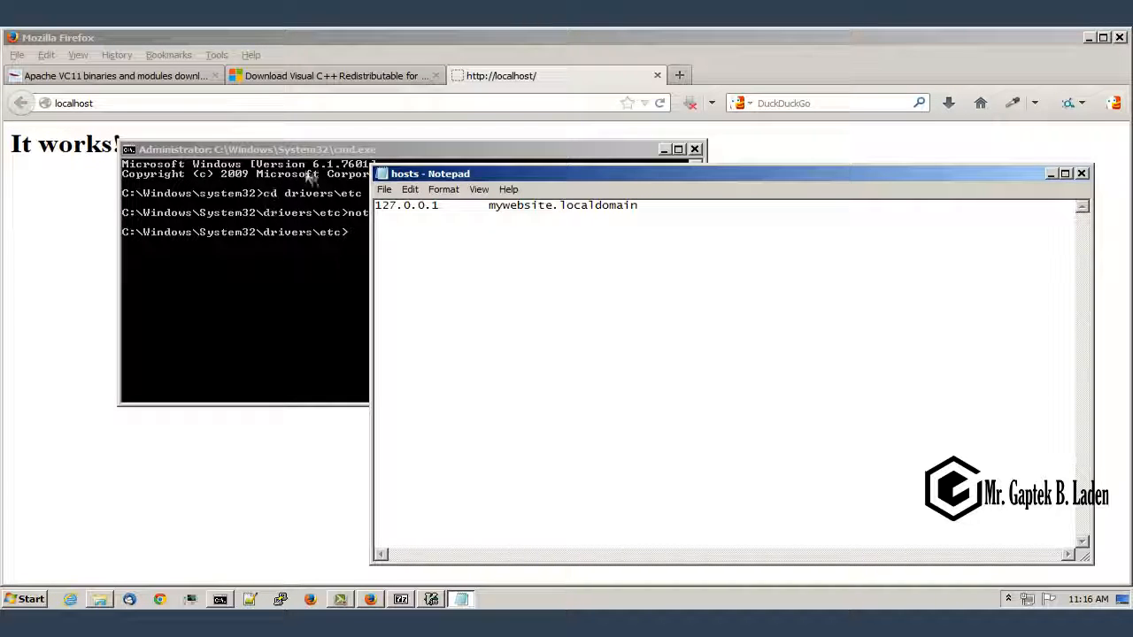
click(384, 190)
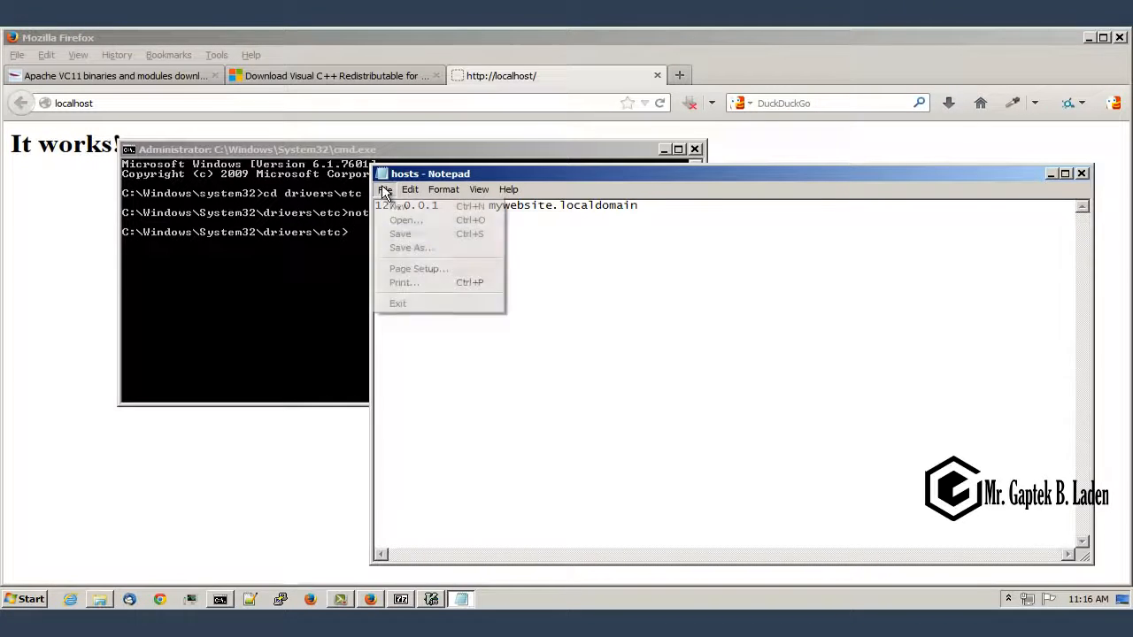
click(425, 234)
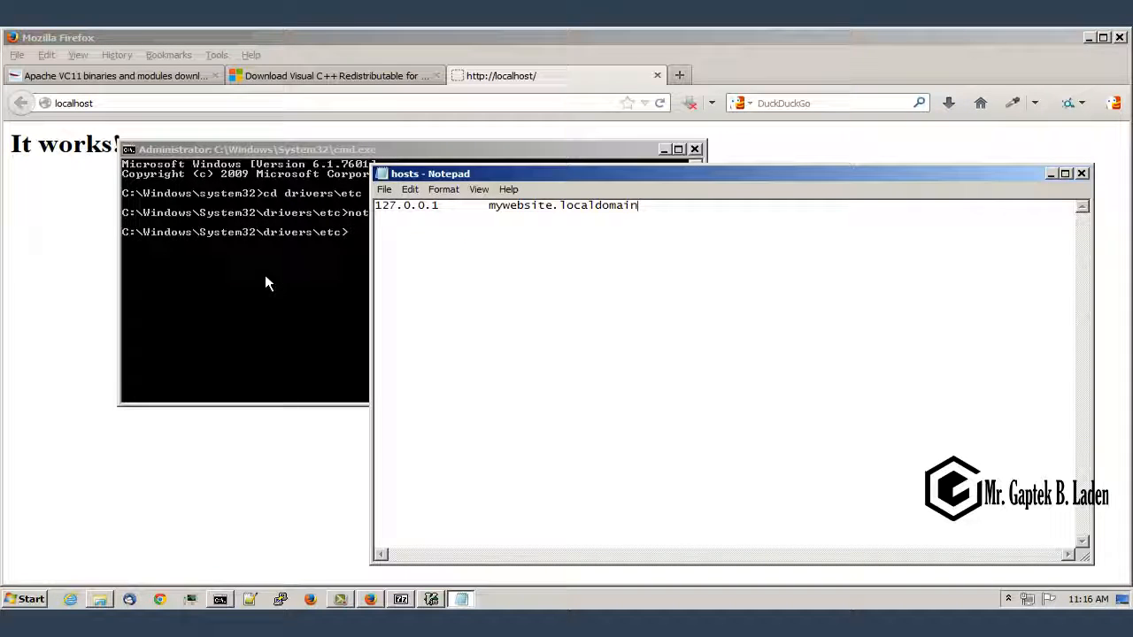
Step: Browse in Windows Explorer to the Users folder on drive C and open the current account's profile folder
mouse_move(101, 601)
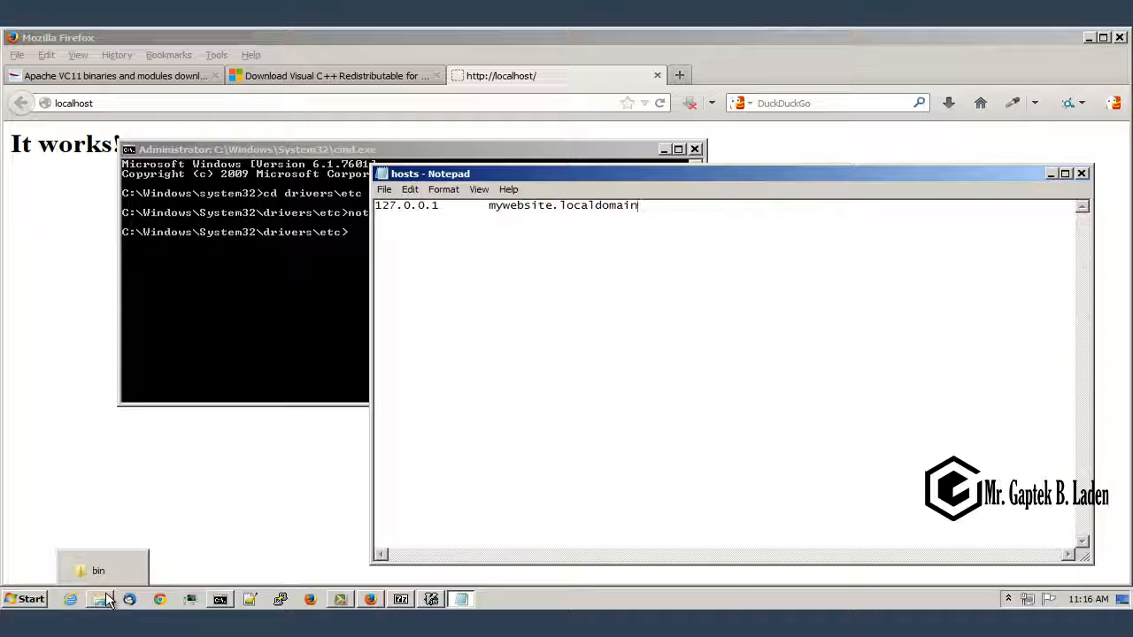
click(100, 601)
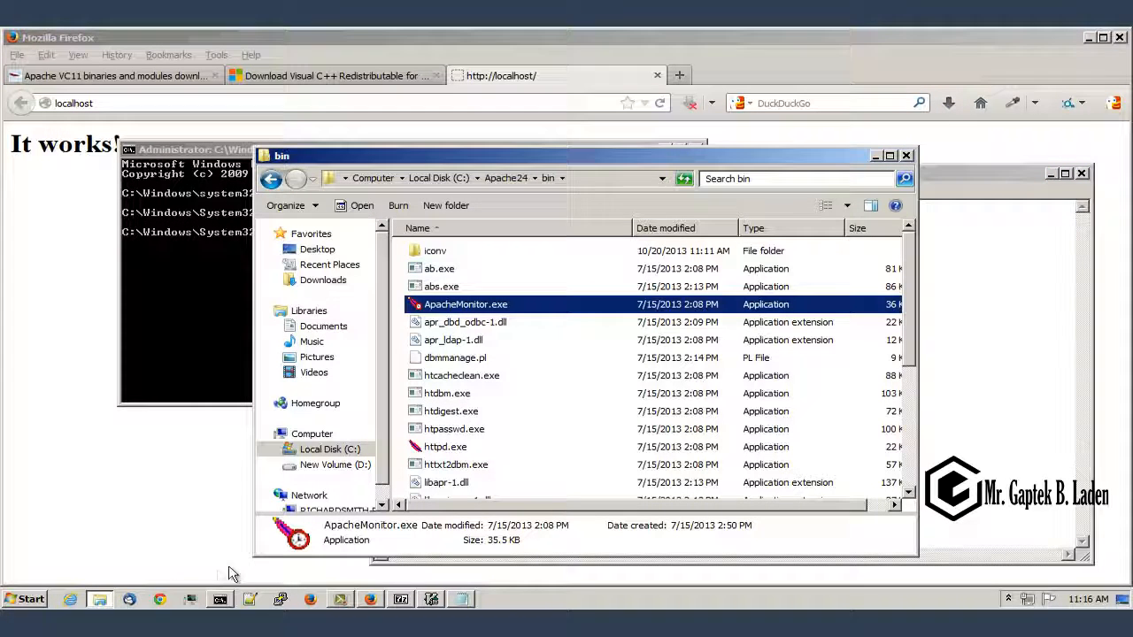
click(314, 452)
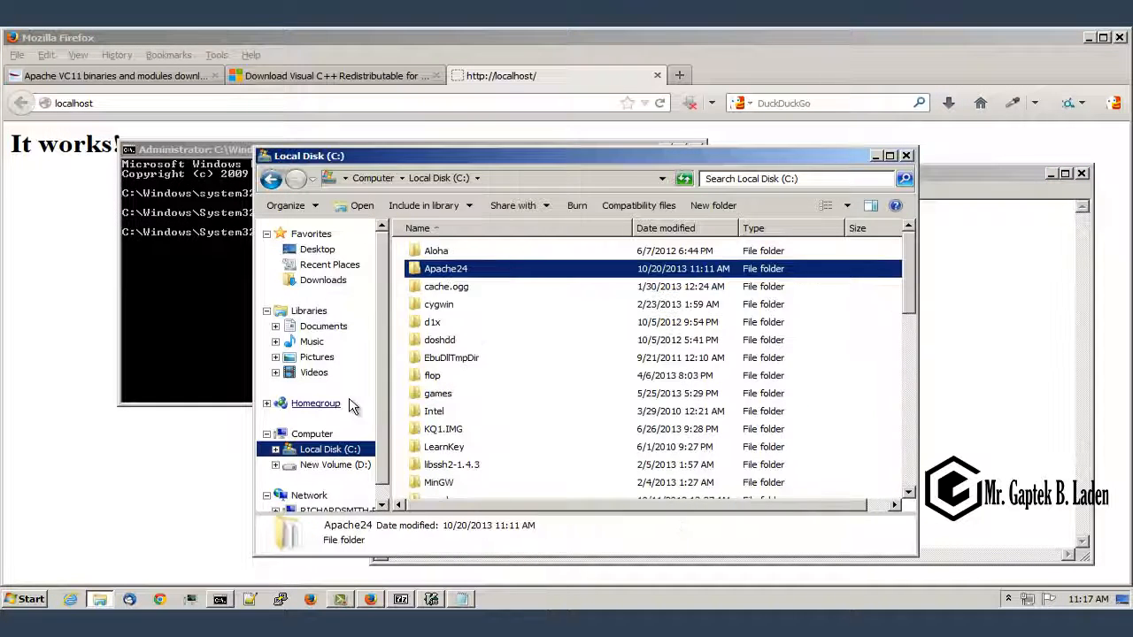
click(275, 427)
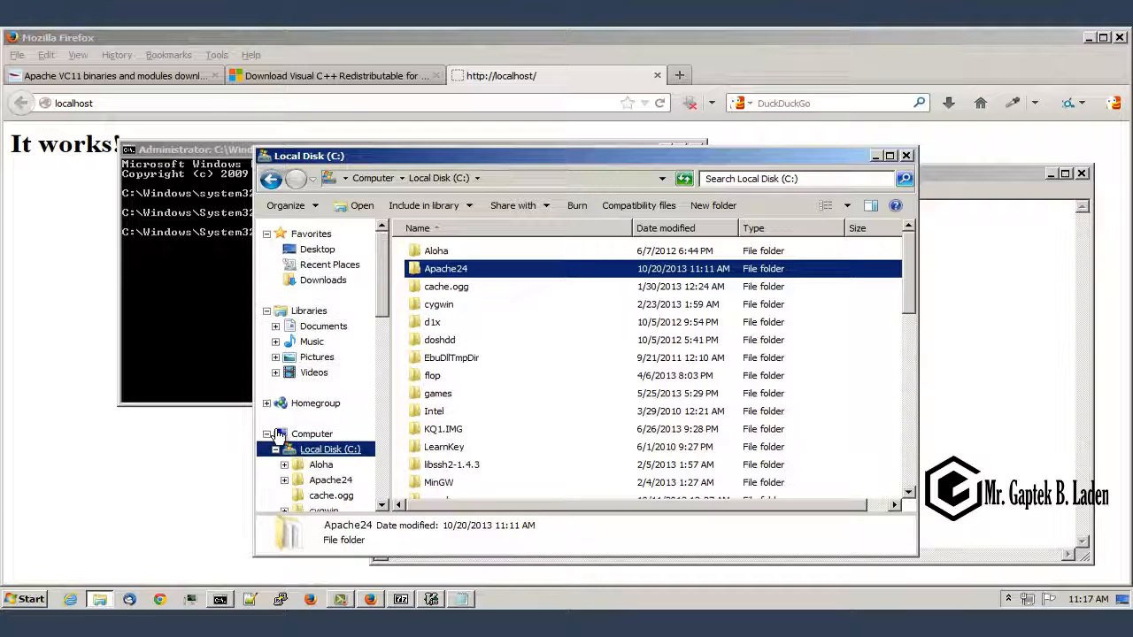
scroll(281, 430, down, 5)
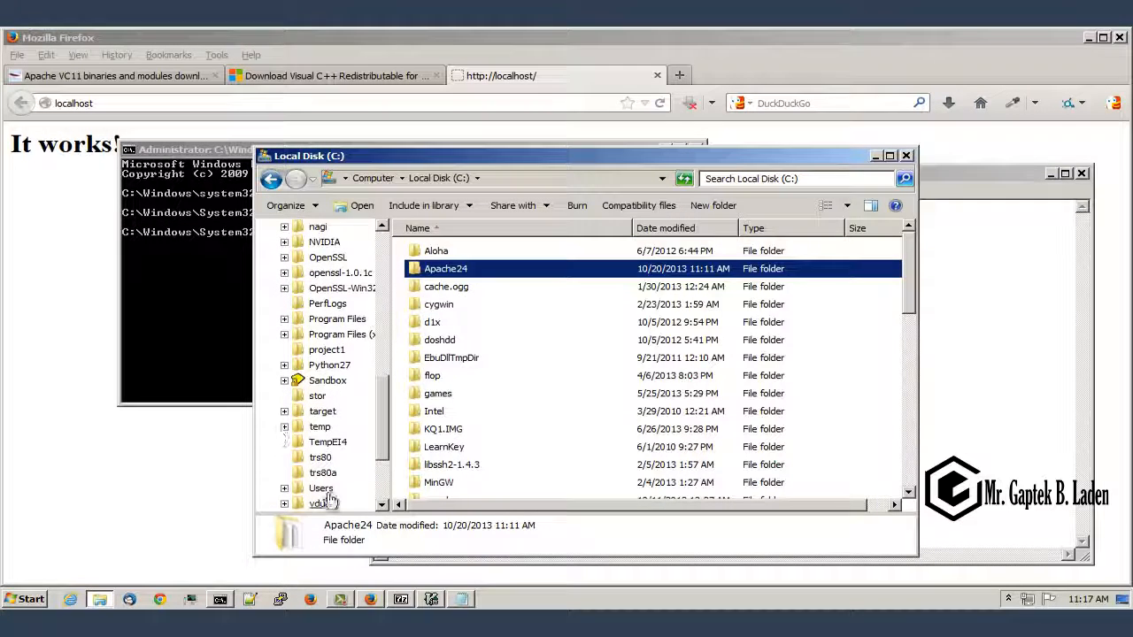
click(321, 488)
double_click(431, 269)
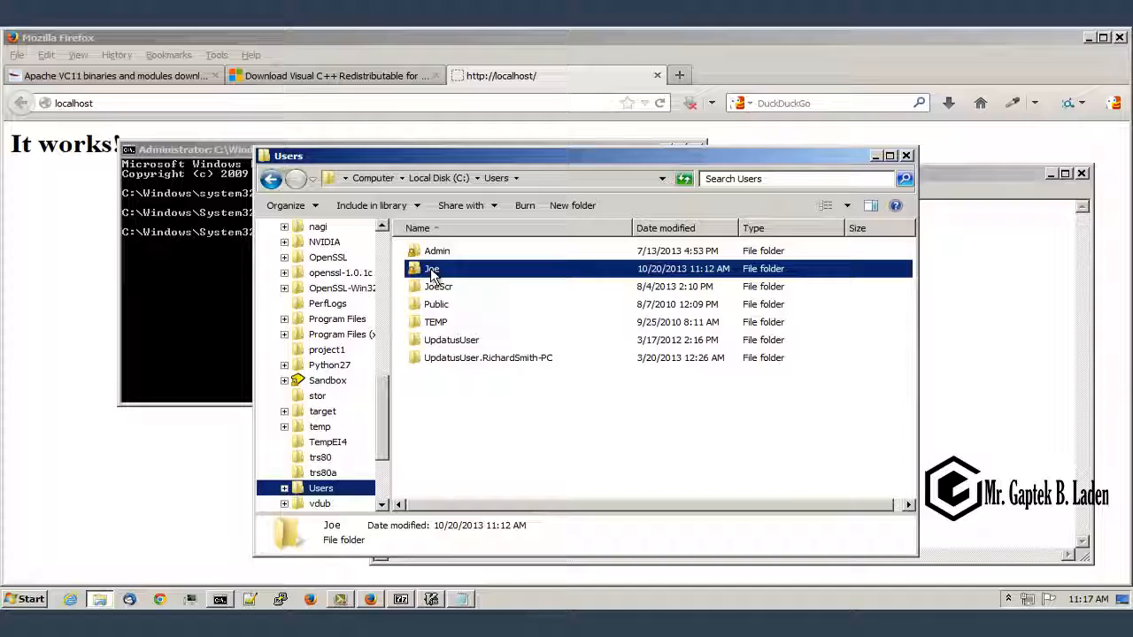
Step: Create a folder named mywebsite in the profile folder
scroll(912, 279, down, 13)
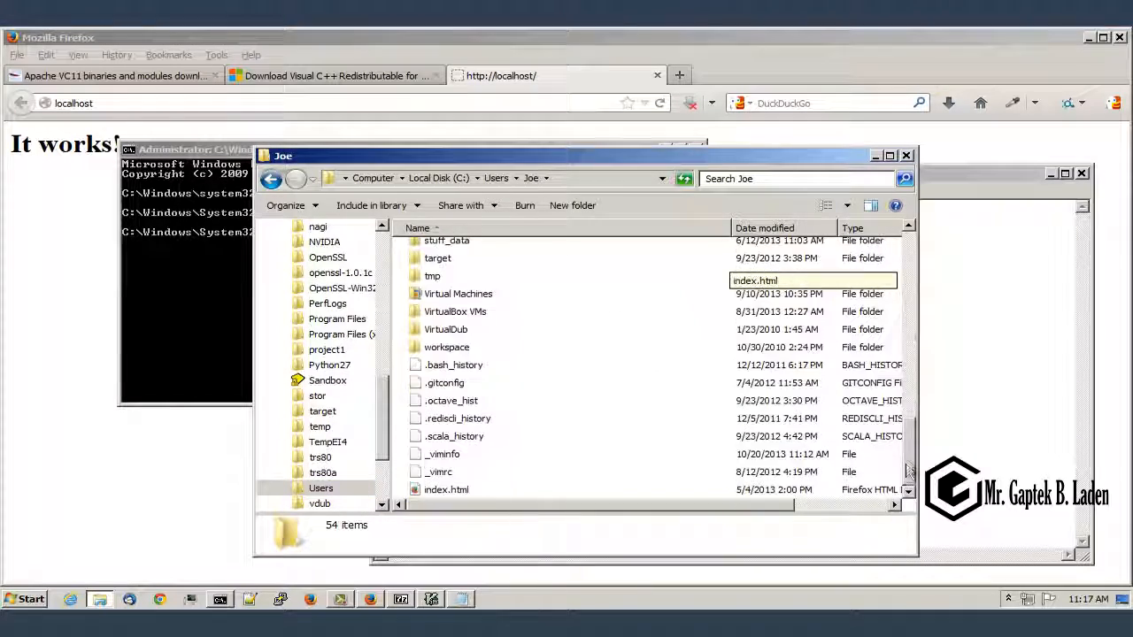
right_click(529, 400)
mouse_move(574, 550)
click(790, 385)
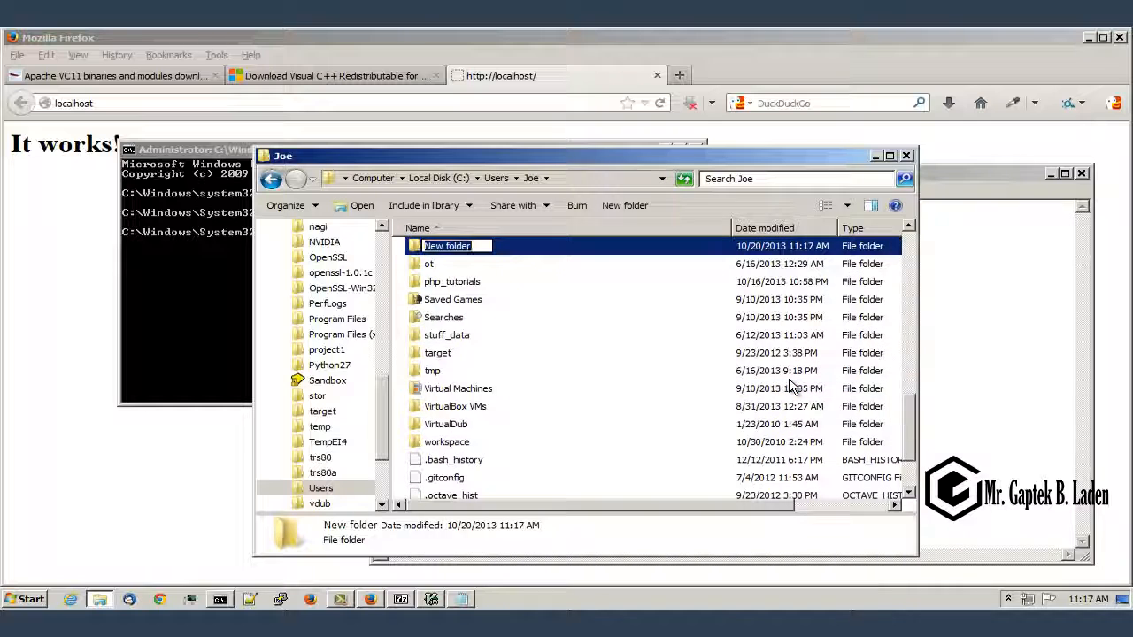
text(webmy)
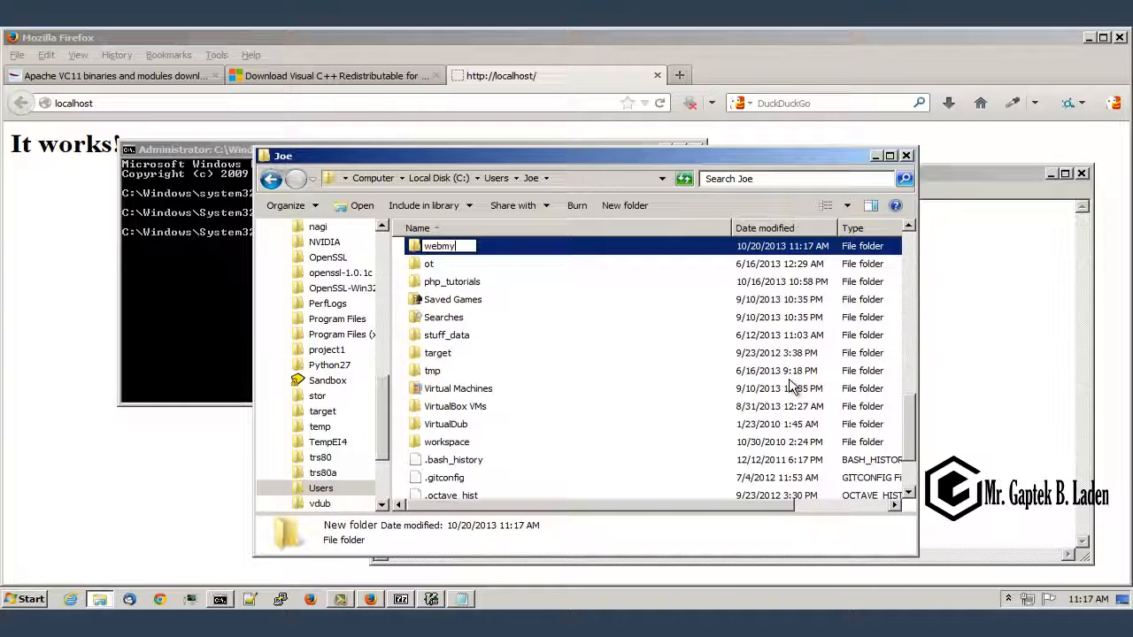
key(BackSpace)
key(BackSpace)
key(BackSpace)
text(mywebsite)
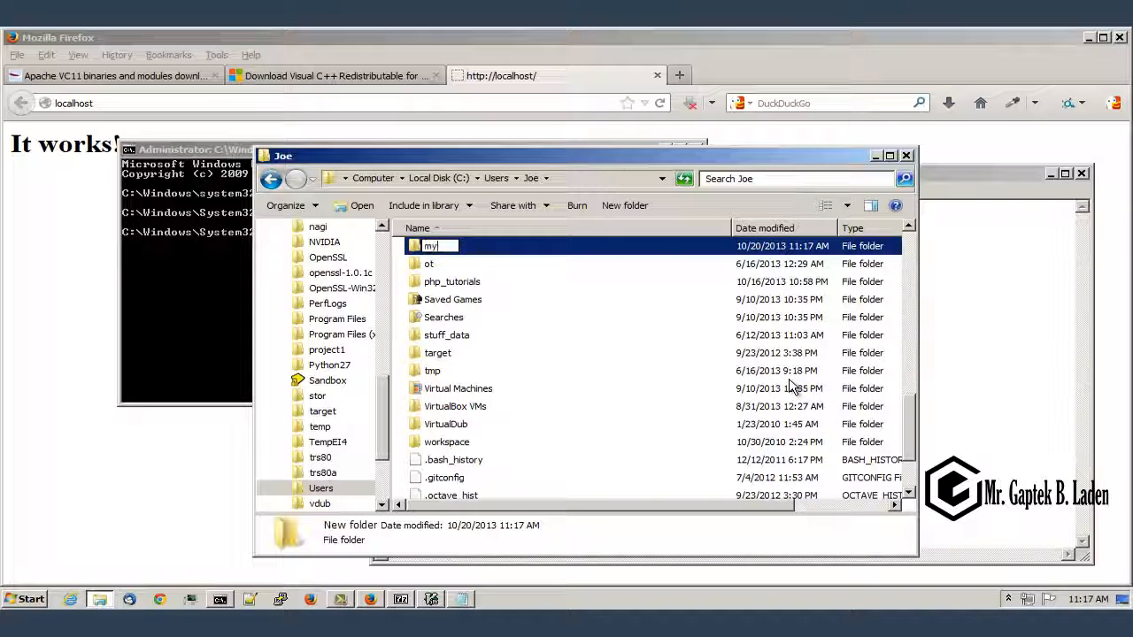
key(Return)
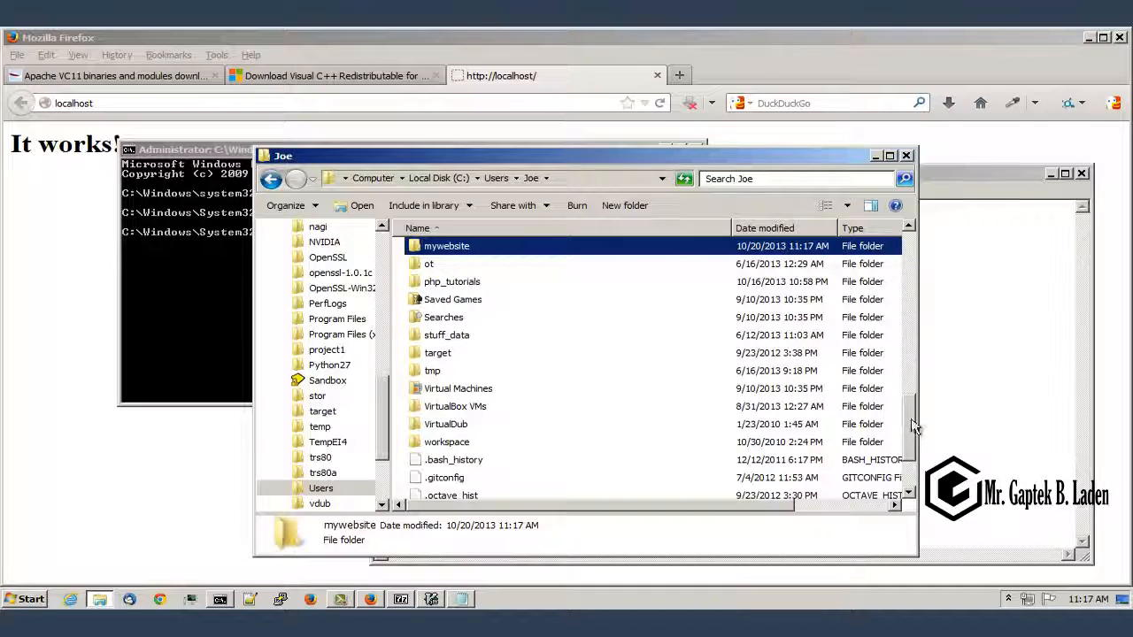
Step: Open index.html from the profile folder in Notepad++, delete "Hello!" from the paragraph, save it and minimize the editor
scroll(913, 420, down, 2)
right_click(435, 490)
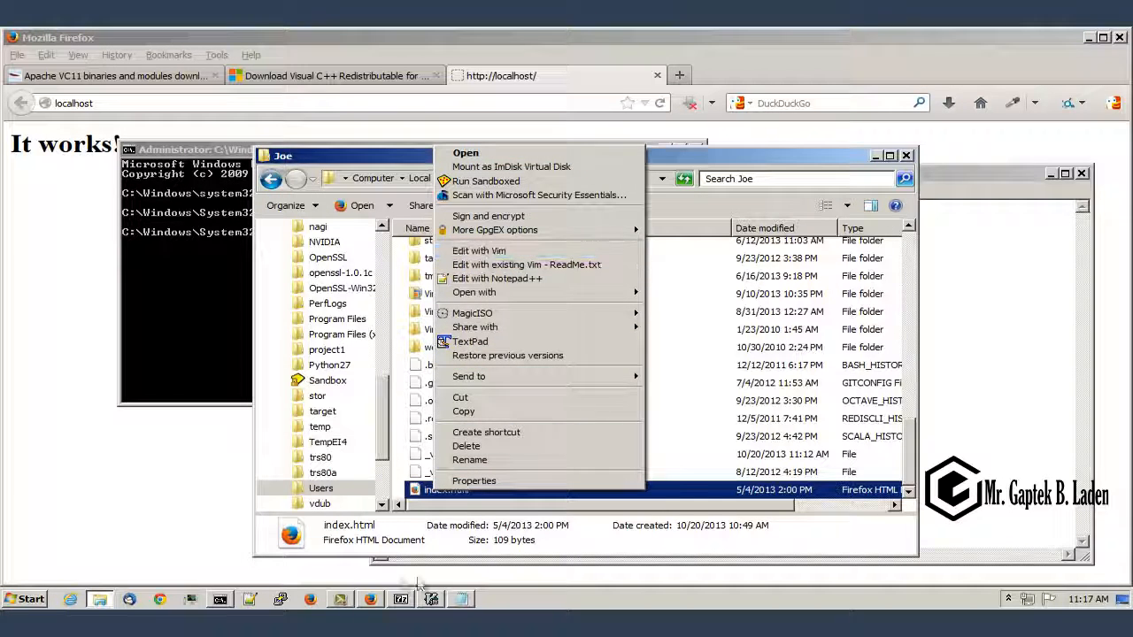
click(517, 279)
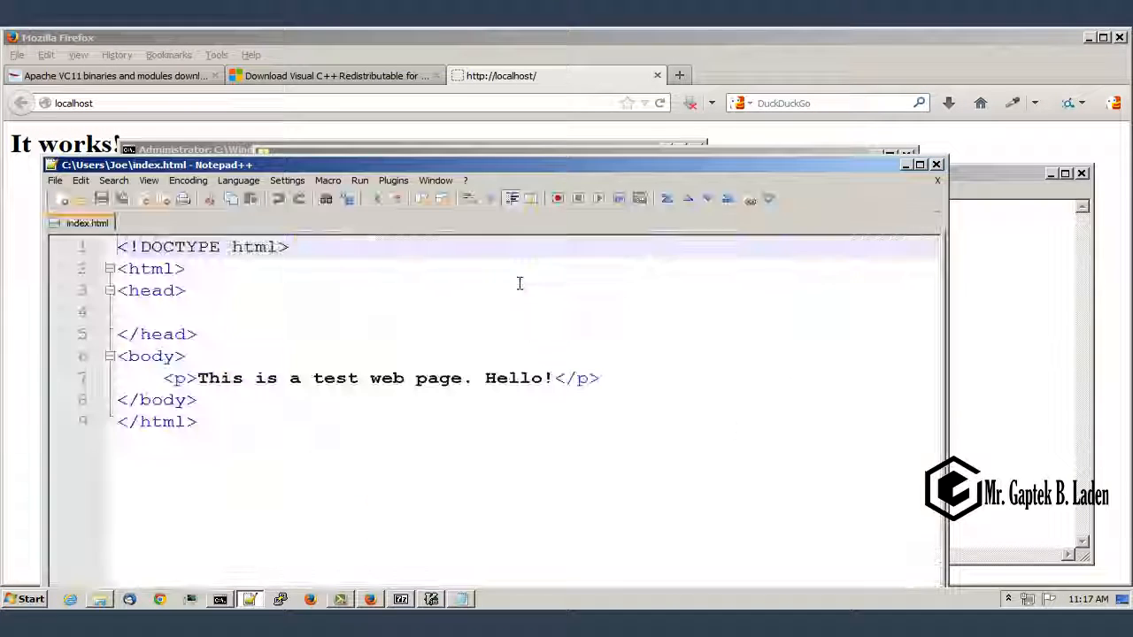
click(481, 376)
key(Delete)
key(Delete)
key(Delete)
key(Delete)
key(Delete)
key(Delete)
key(Delete)
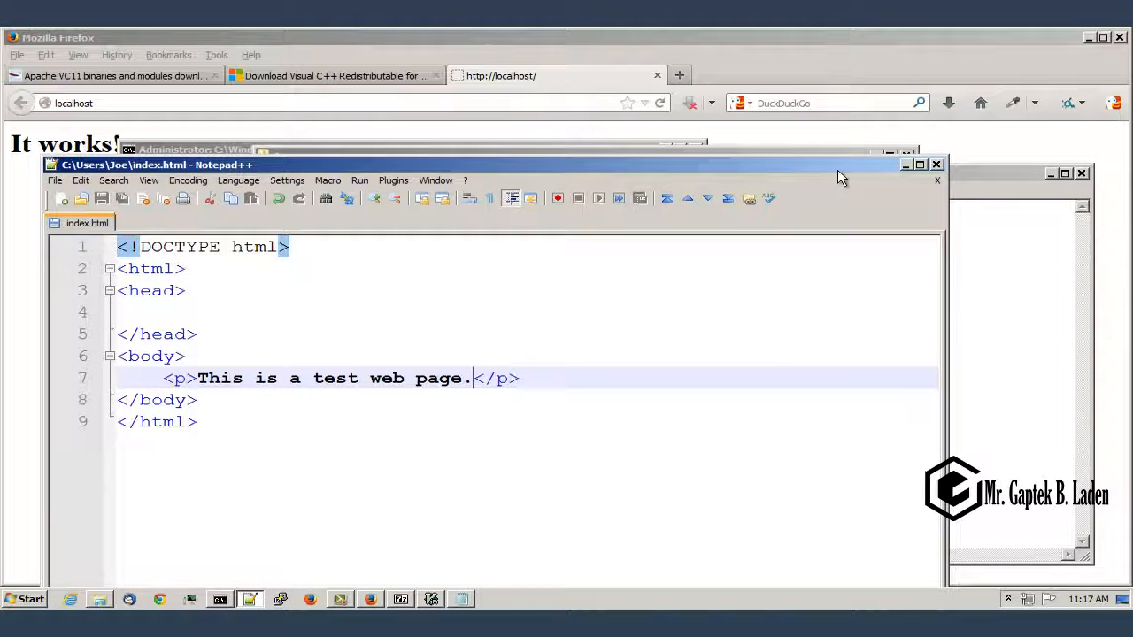
click(905, 165)
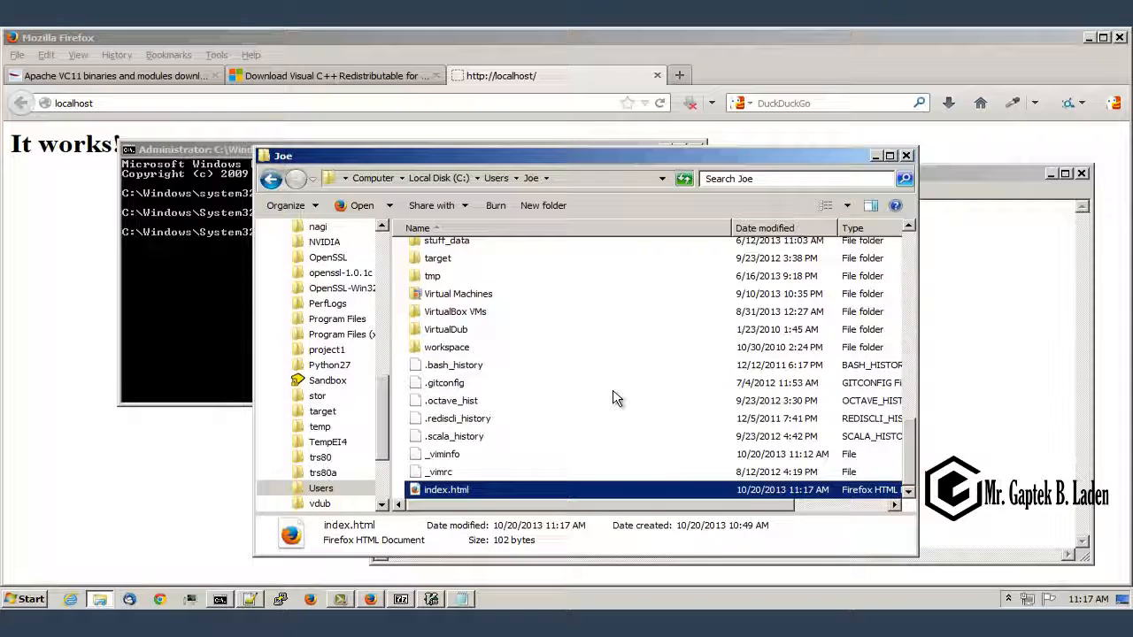
Step: Copy index.html from the profile folder and paste it into the mywebsite folder
click(483, 489)
click(544, 494)
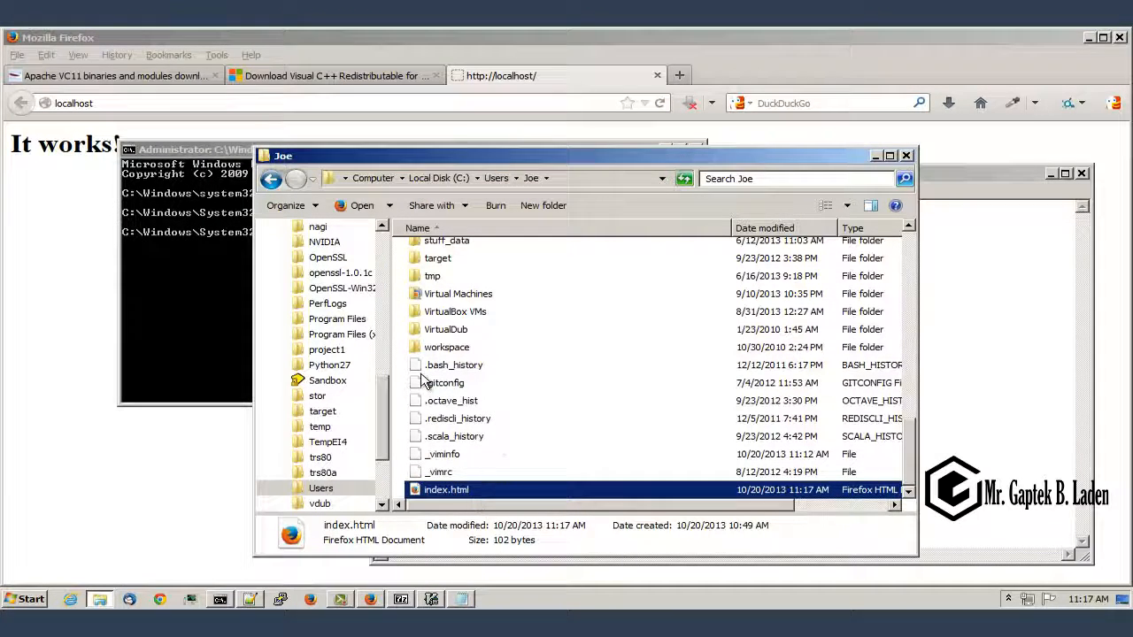
click(475, 329)
scroll(475, 332, up, 3)
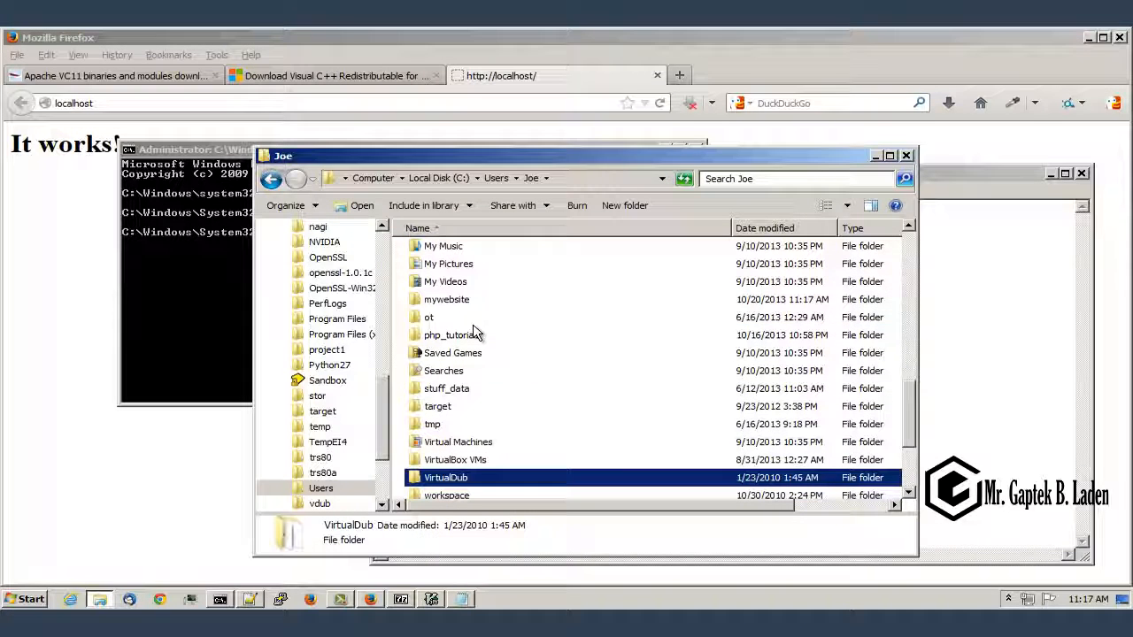
double_click(464, 299)
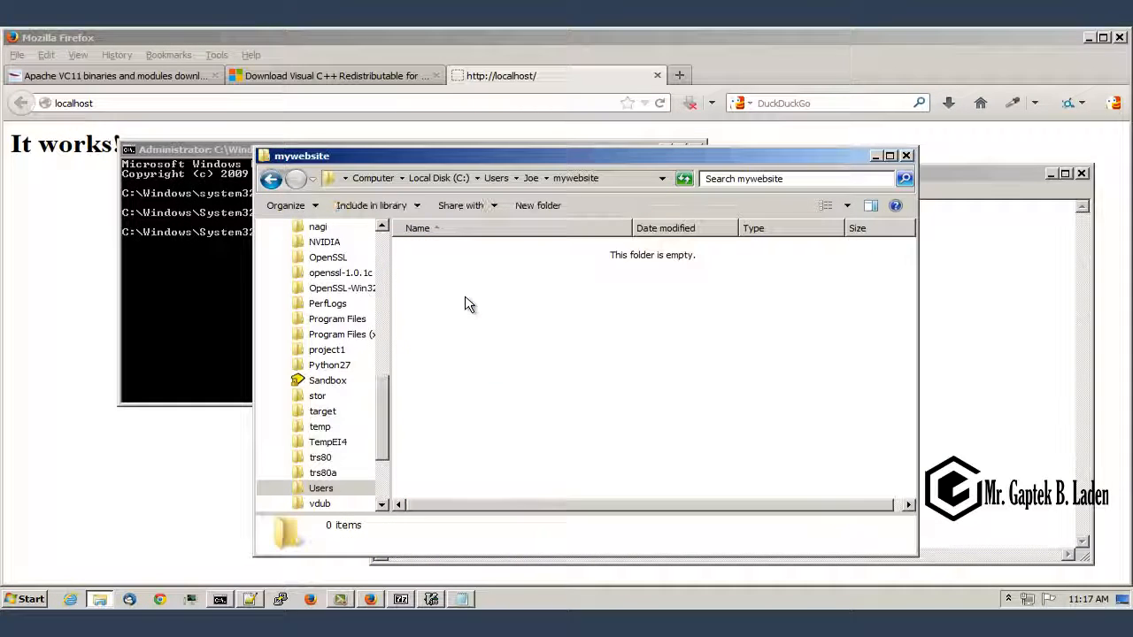
key(ctrl+v)
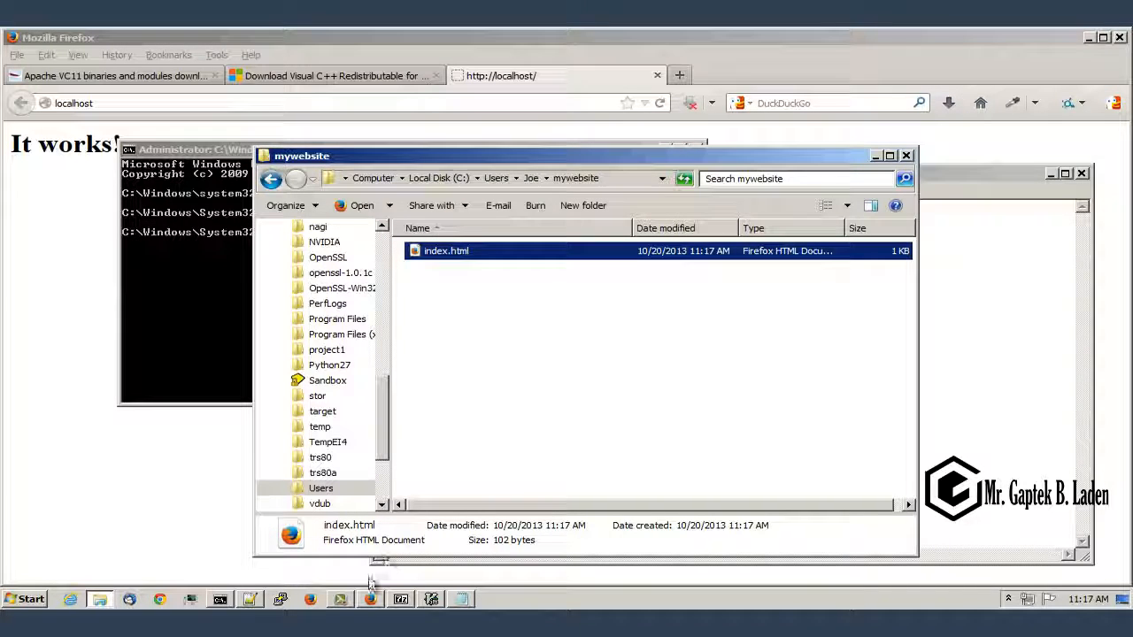
mouse_move(341, 602)
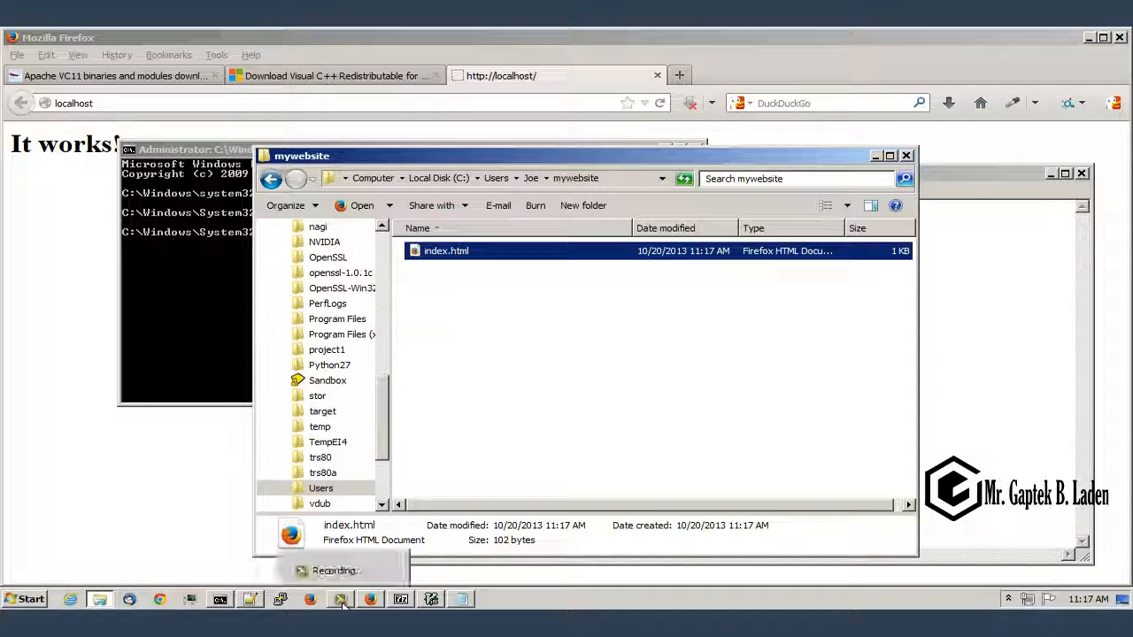
Step: Browse in Windows Explorer to the conf folder inside Apache24 on drive C, with the window maximized
mouse_move(100, 599)
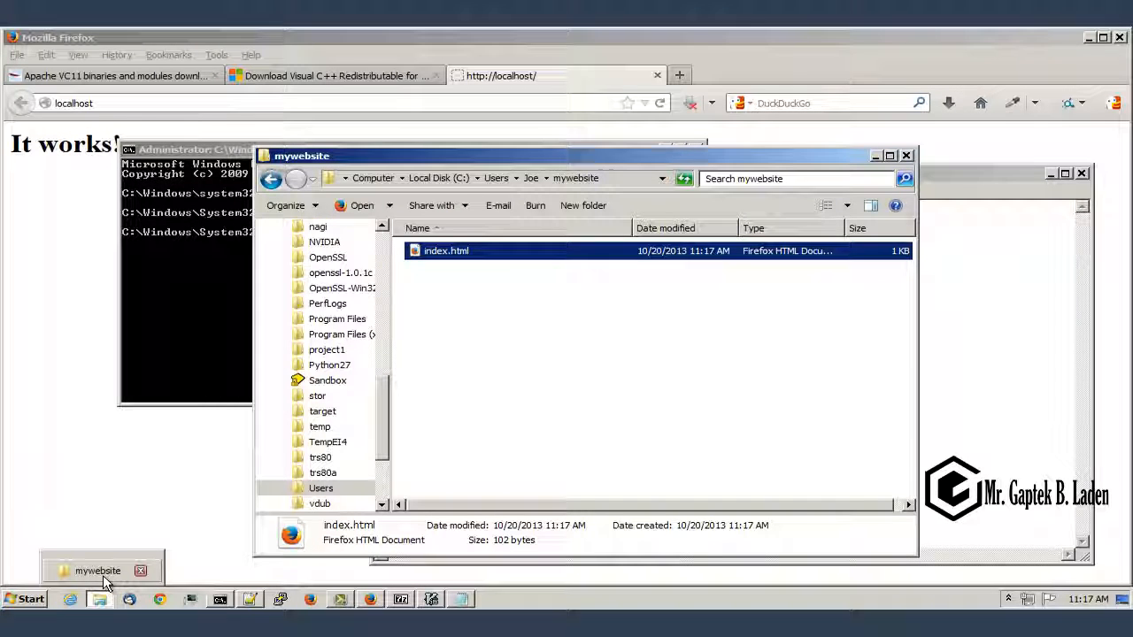
click(440, 177)
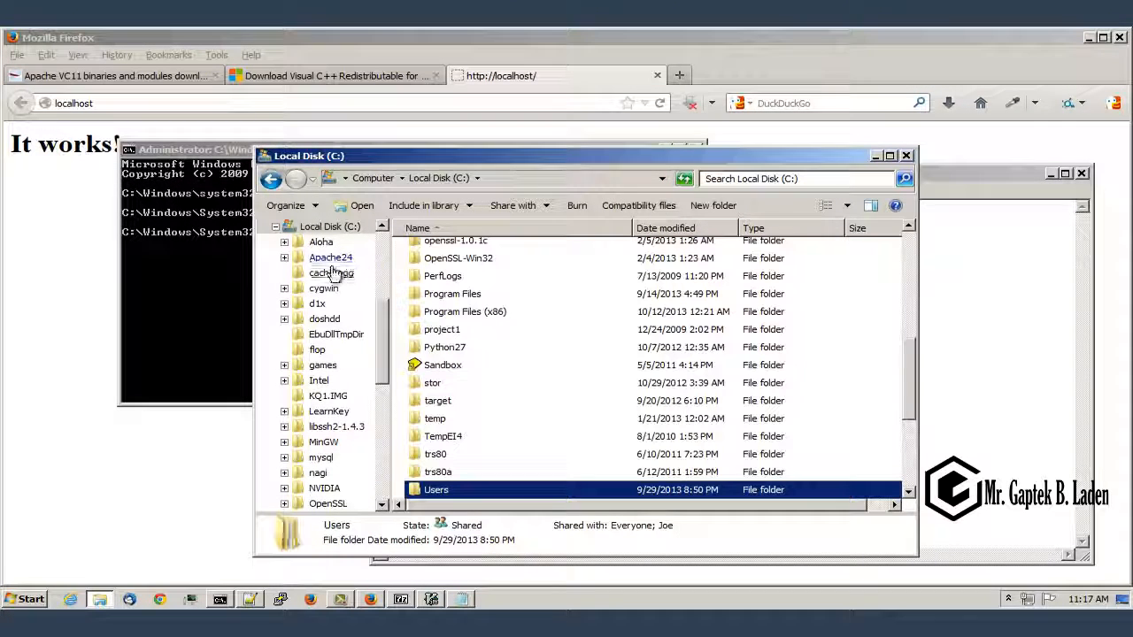
click(330, 257)
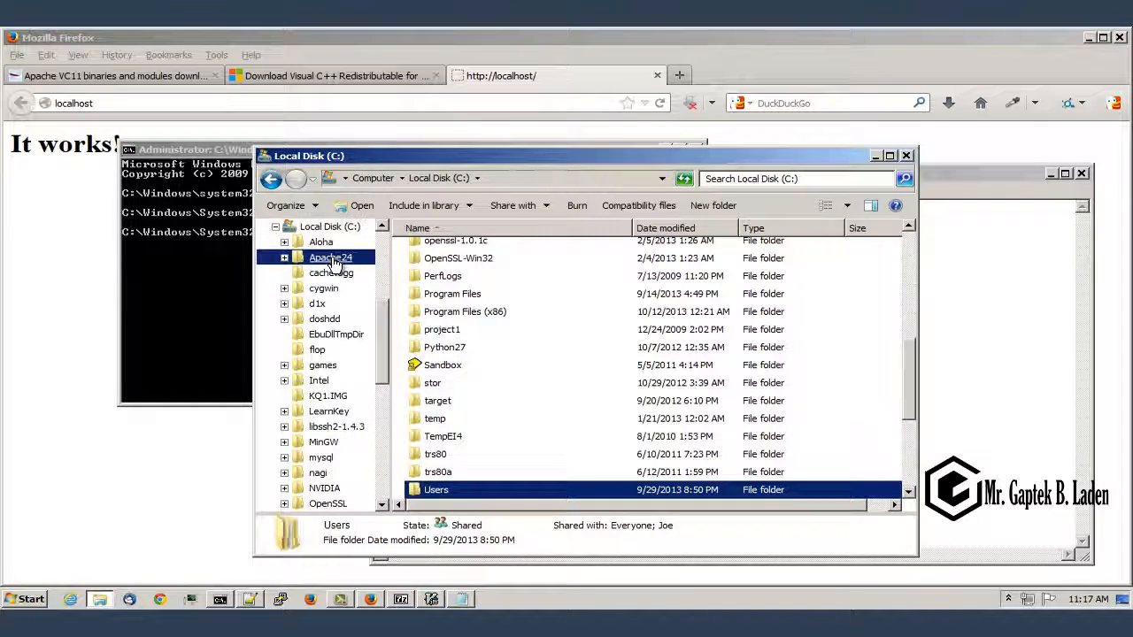
double_click(451, 160)
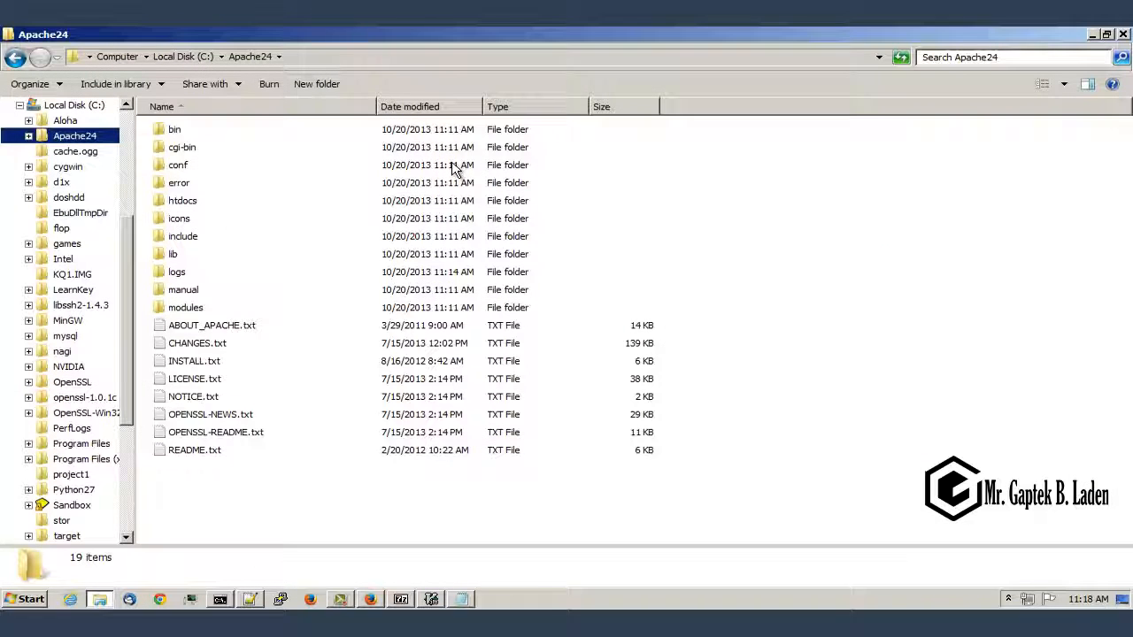
double_click(180, 166)
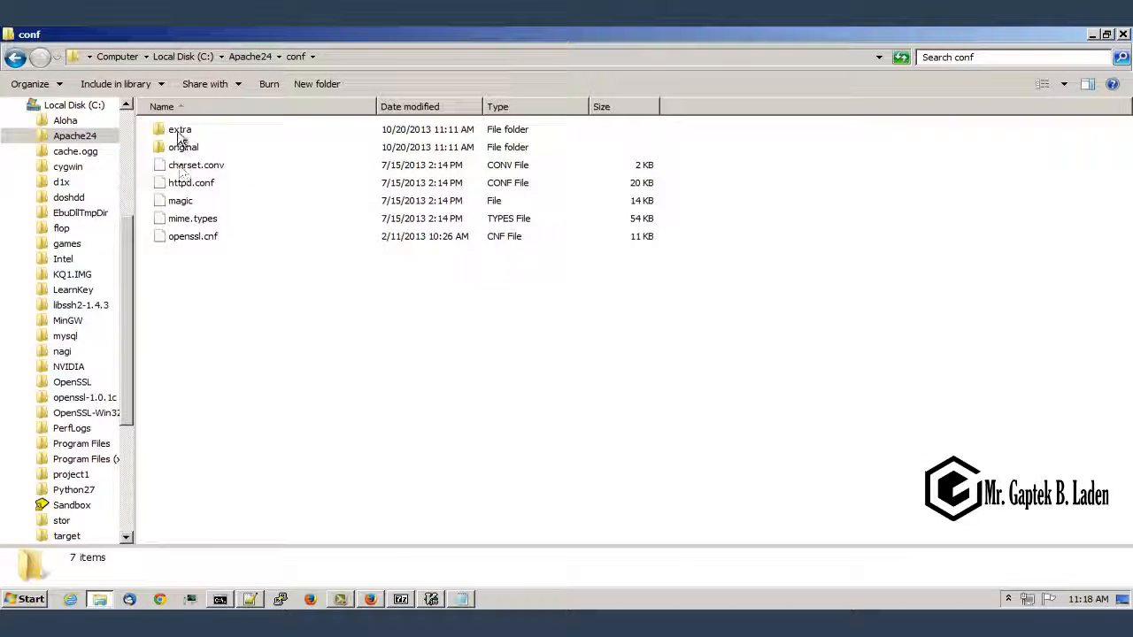
Step: Make a backup copy of httpd.conf within the conf folder
click(192, 185)
right_click(194, 185)
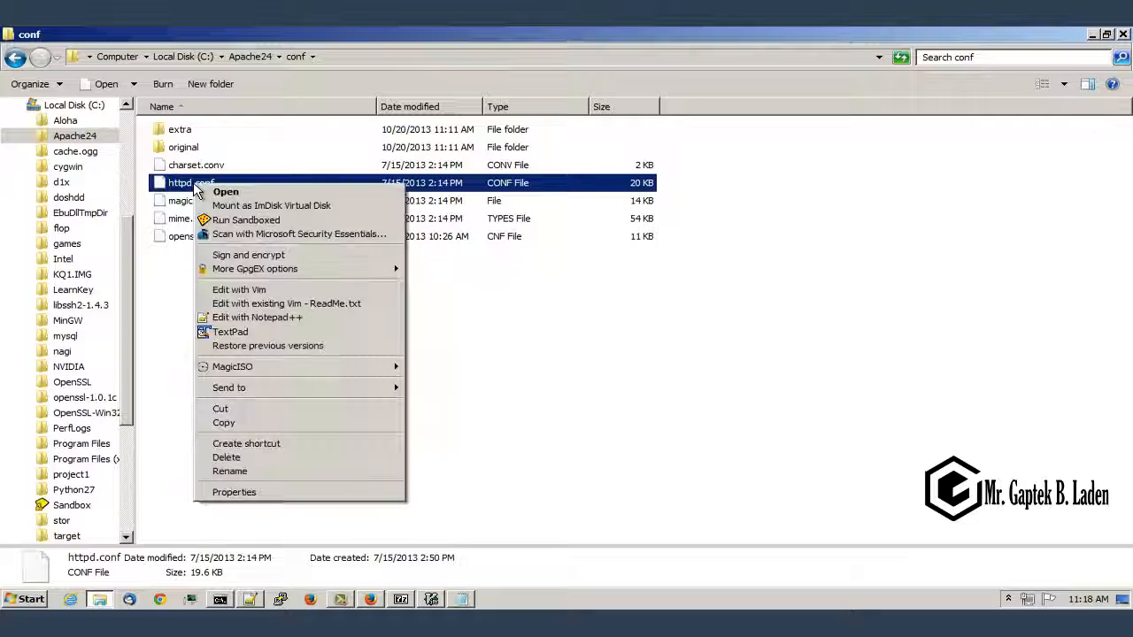
click(283, 425)
right_click(244, 320)
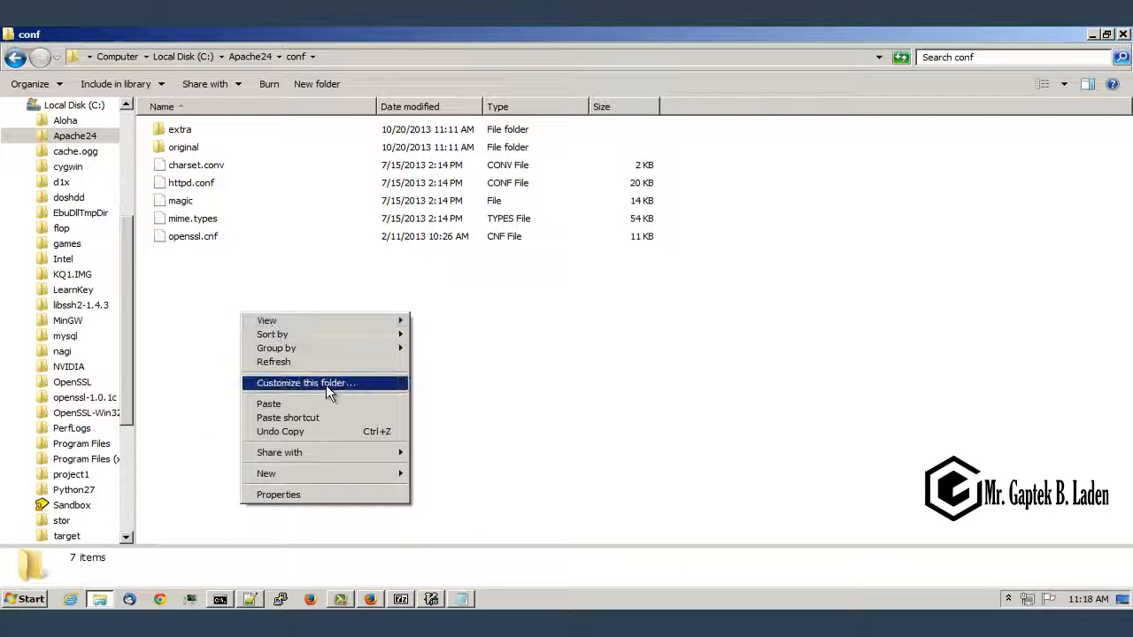
click(304, 404)
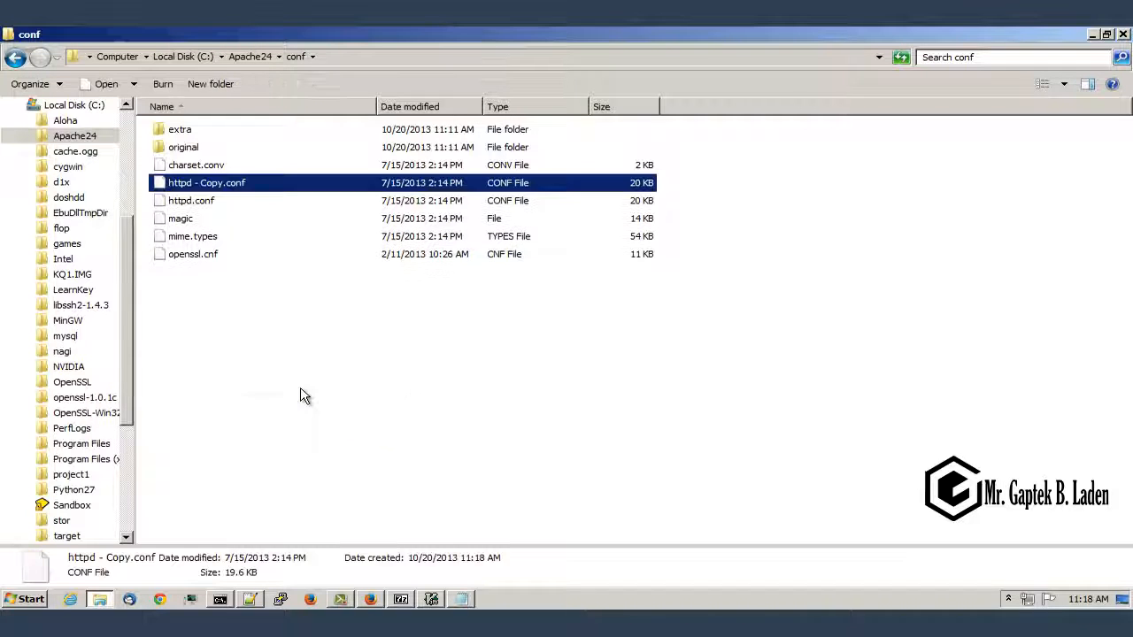
Step: Open the original httpd.conf in Notepad++, maximize the editor and reduce the text size
click(213, 205)
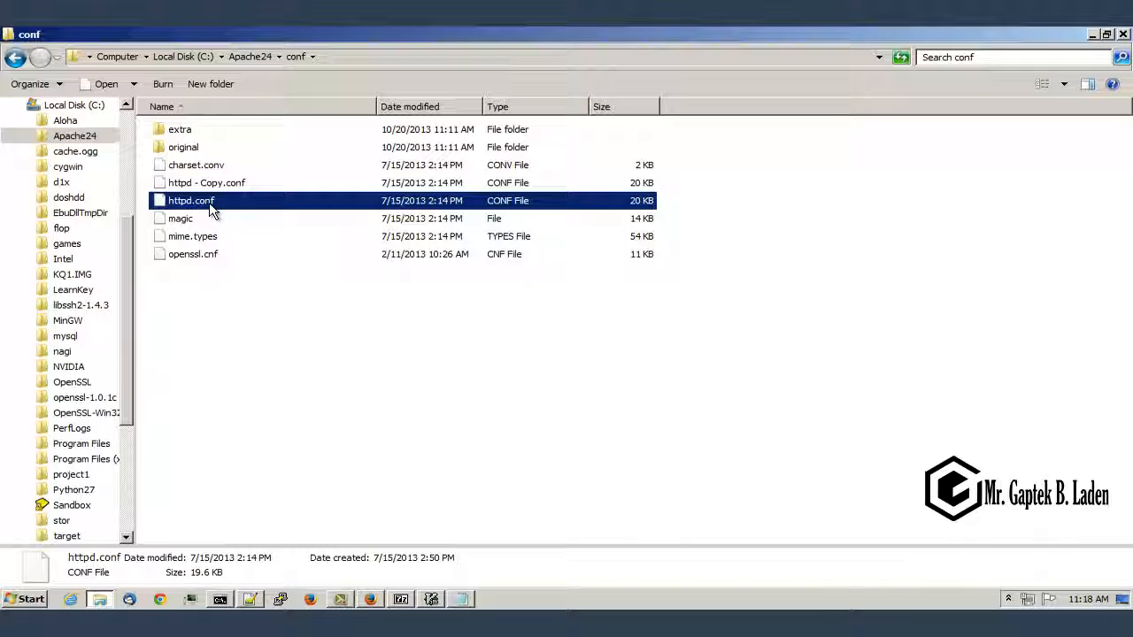
right_click(212, 207)
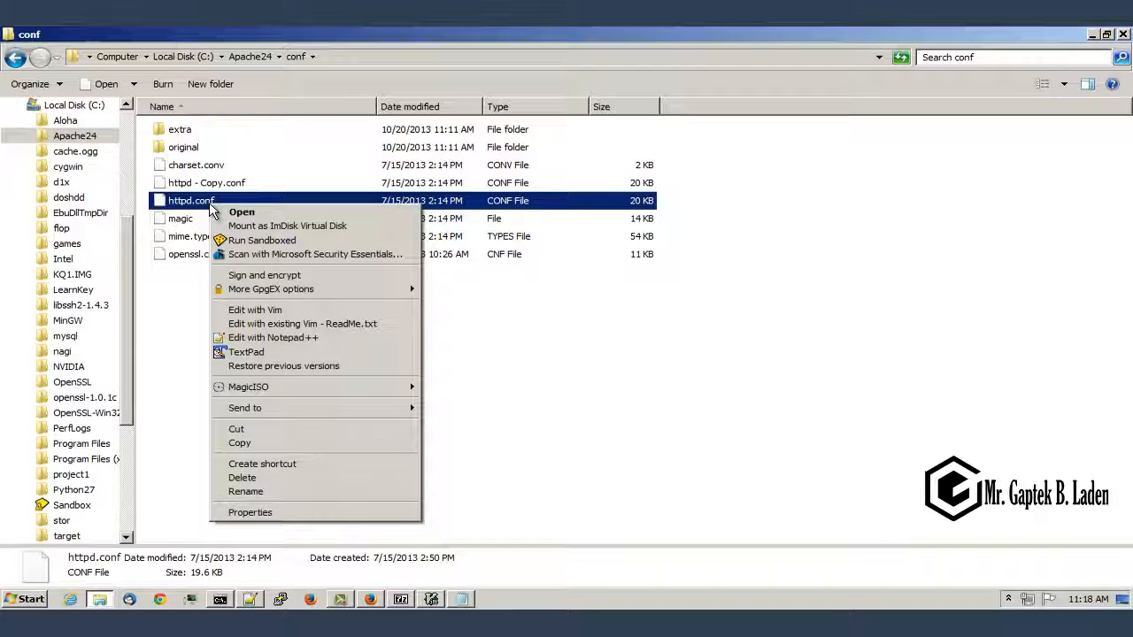
click(310, 337)
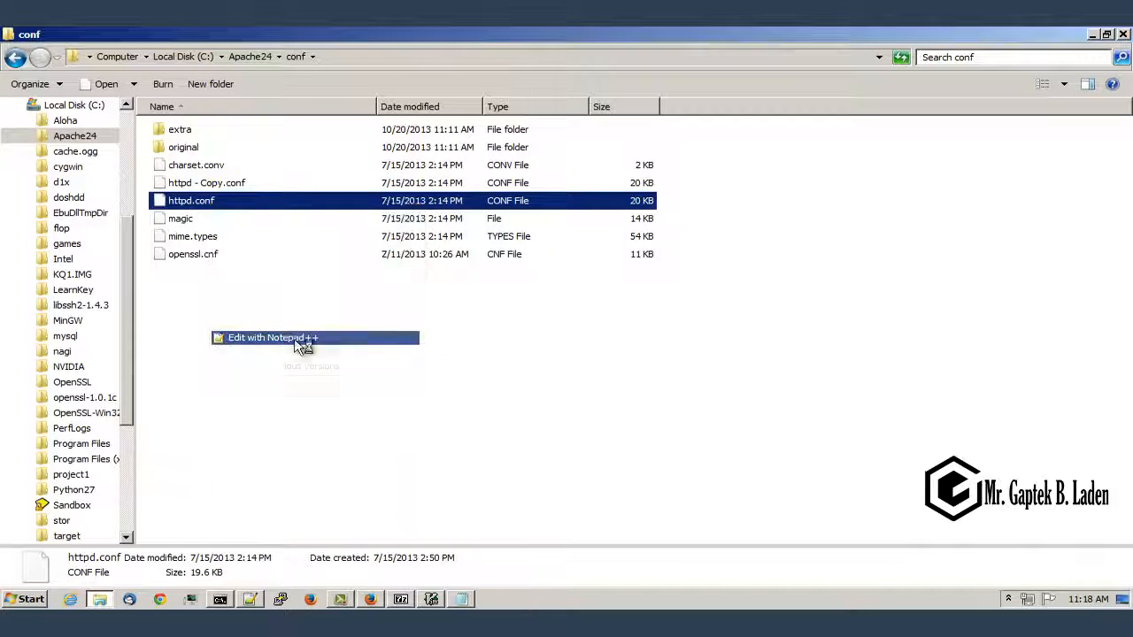
double_click(326, 166)
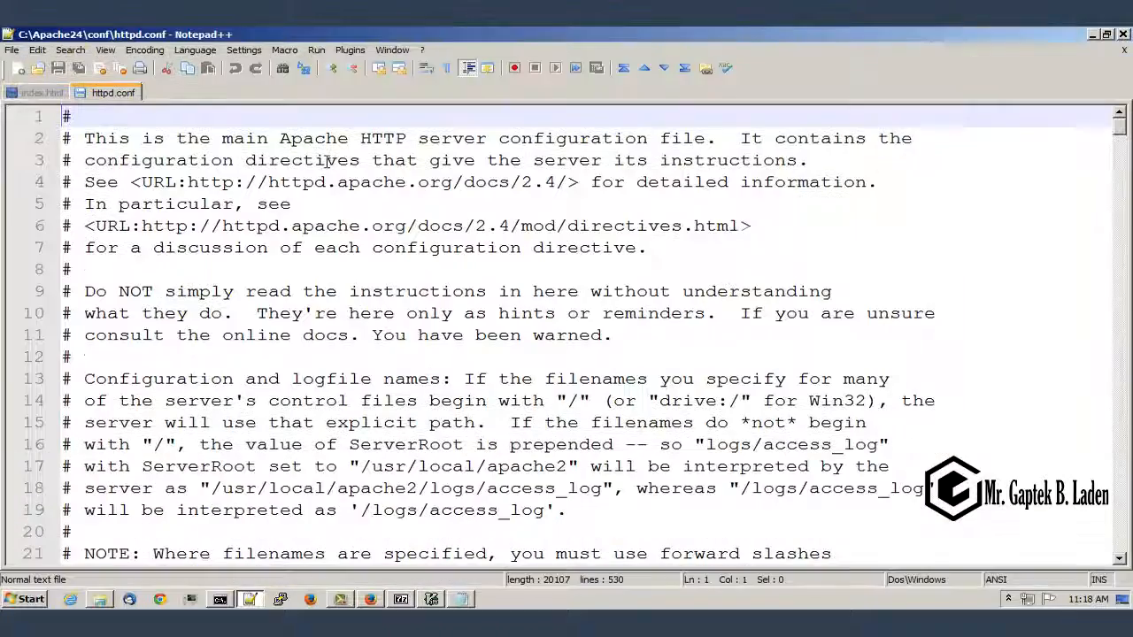
scroll(361, 242, down, 2)
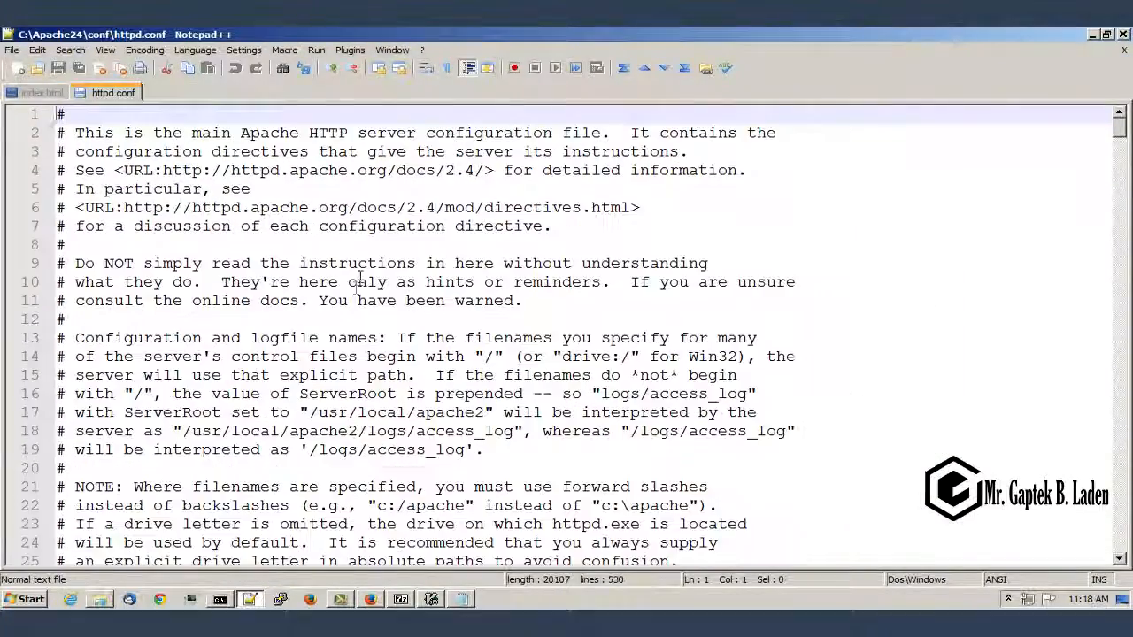
scroll(357, 288, down, 1)
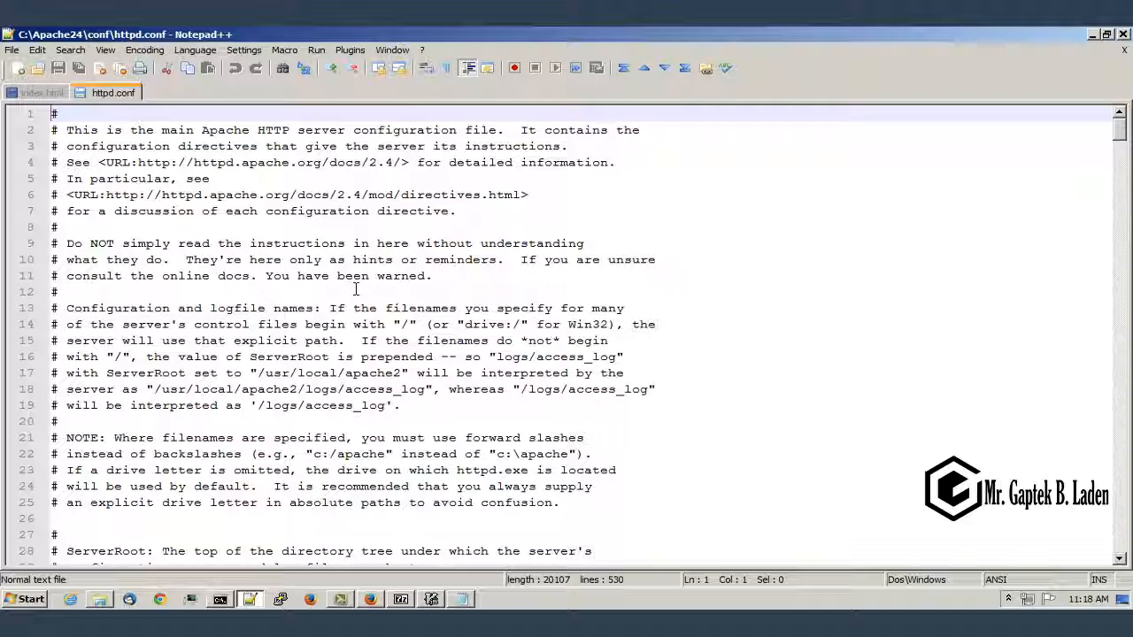
Step: Search httpd.conf for "vhosts", uncomment the Include conf/extra/httpd-vhosts.conf line and save the file
click(70, 50)
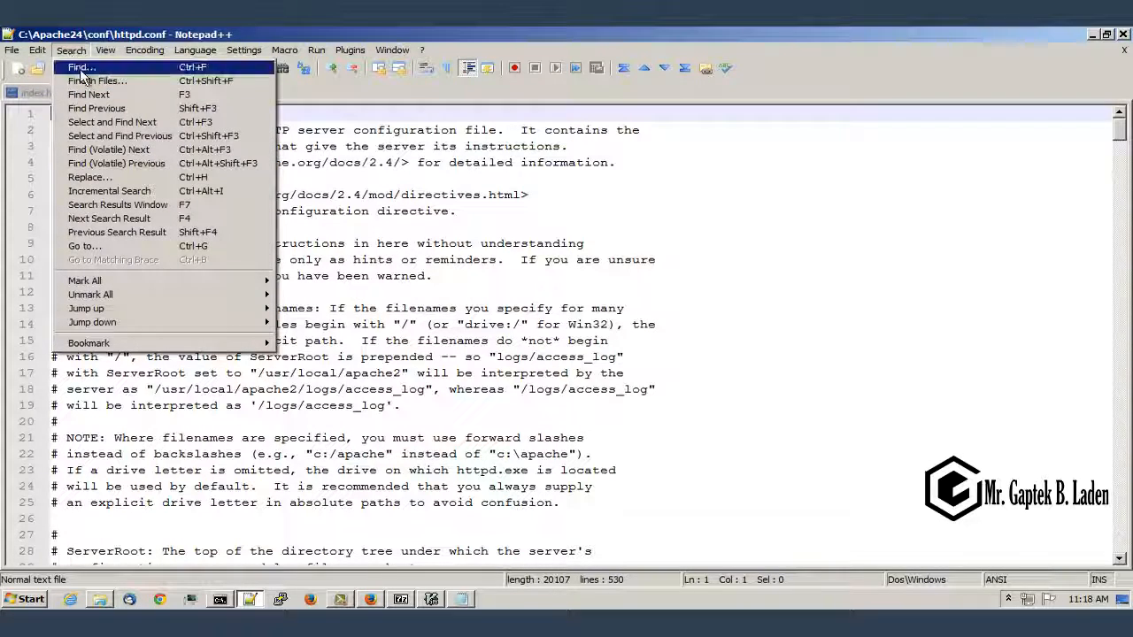
click(84, 68)
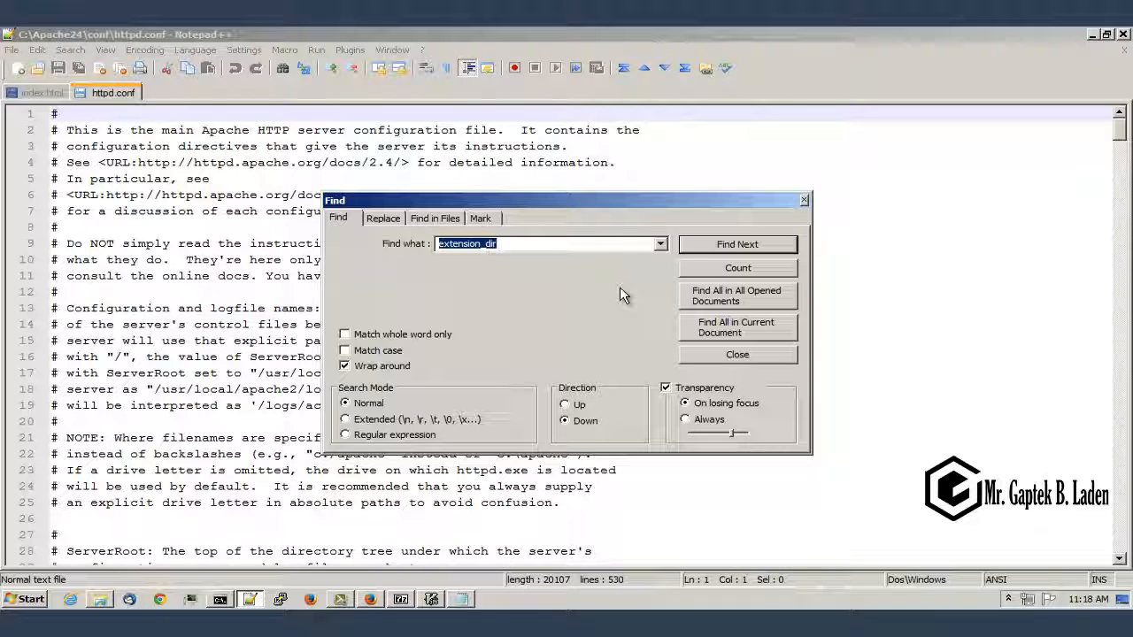
text(vhosts)
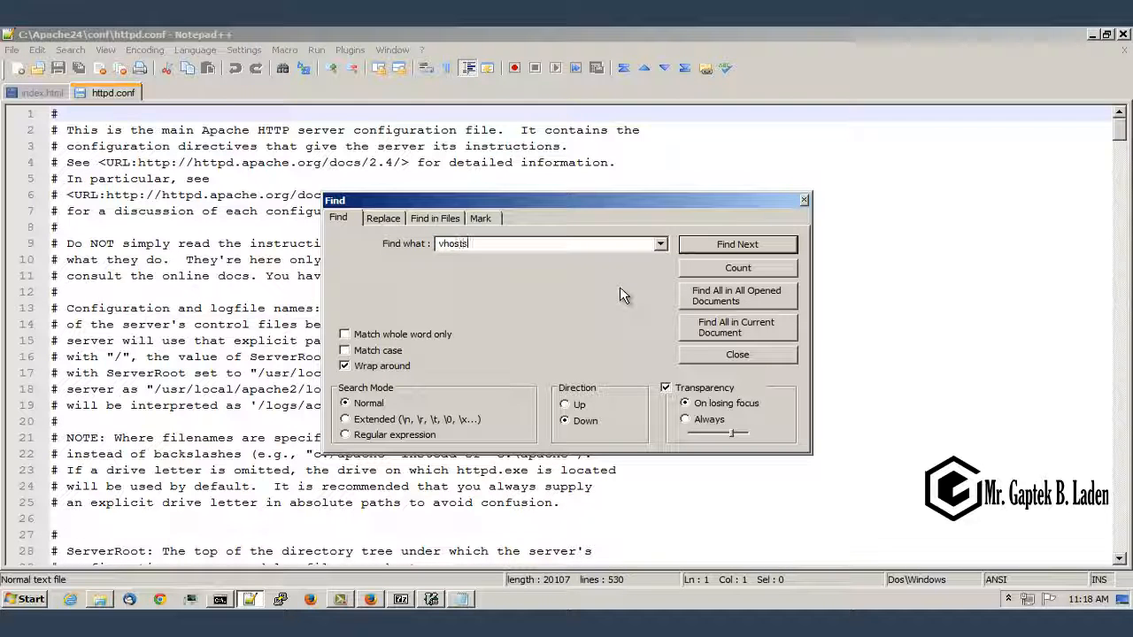
key(Return)
key(Escape)
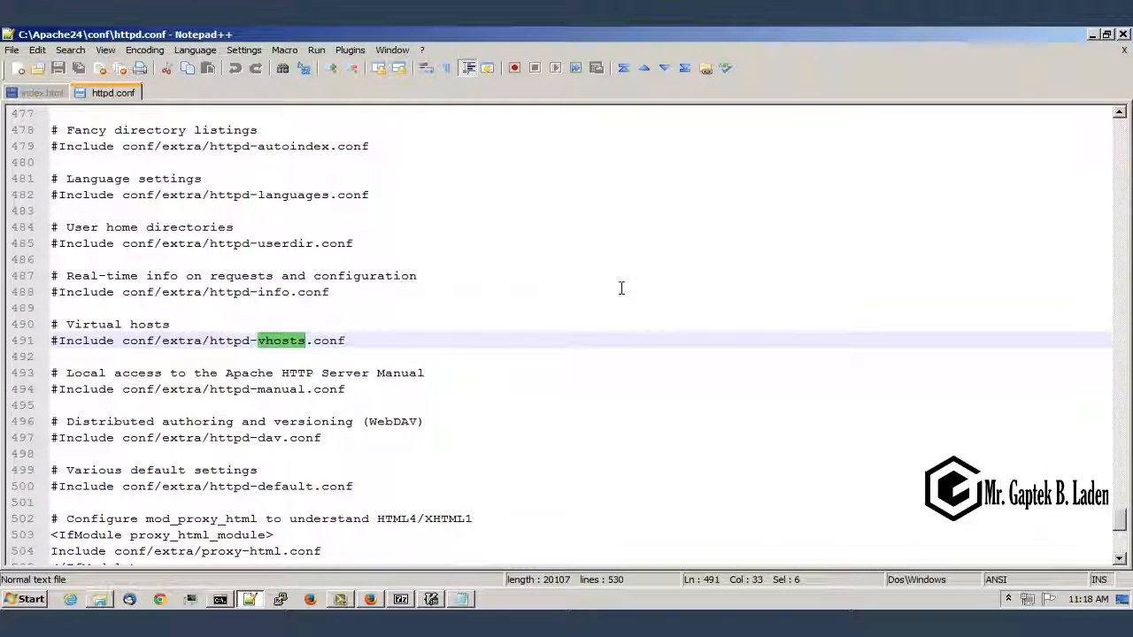
key(Home)
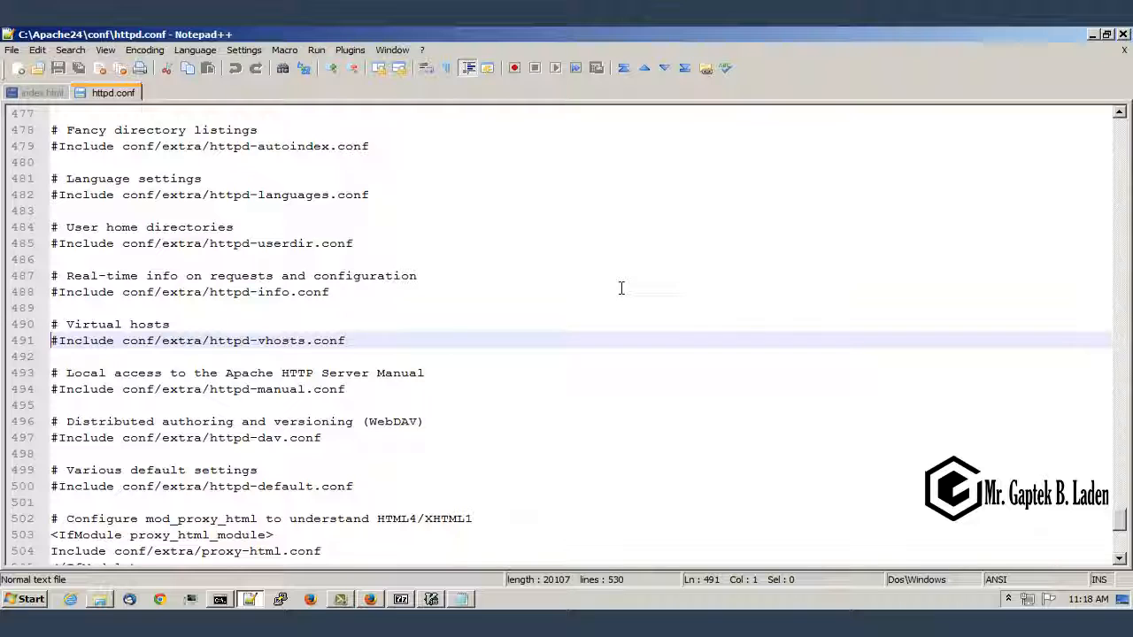
key(Delete)
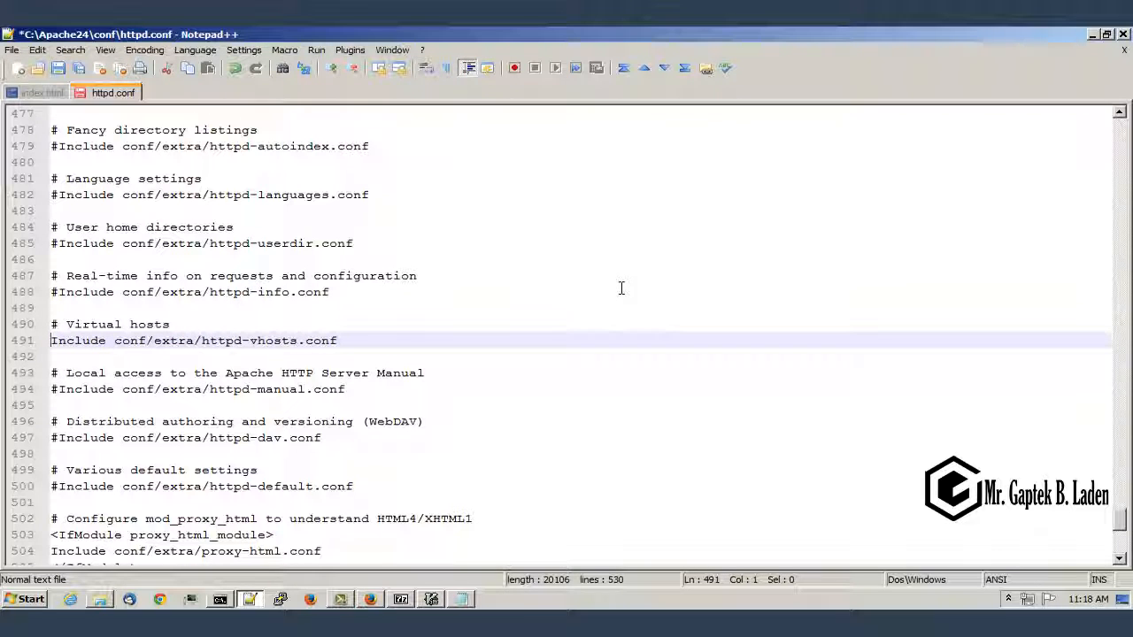
click(61, 74)
Step: Switch to Windows Explorer, open the extra folder inside conf and make a backup copy of httpd-vhosts.conf there
click(99, 599)
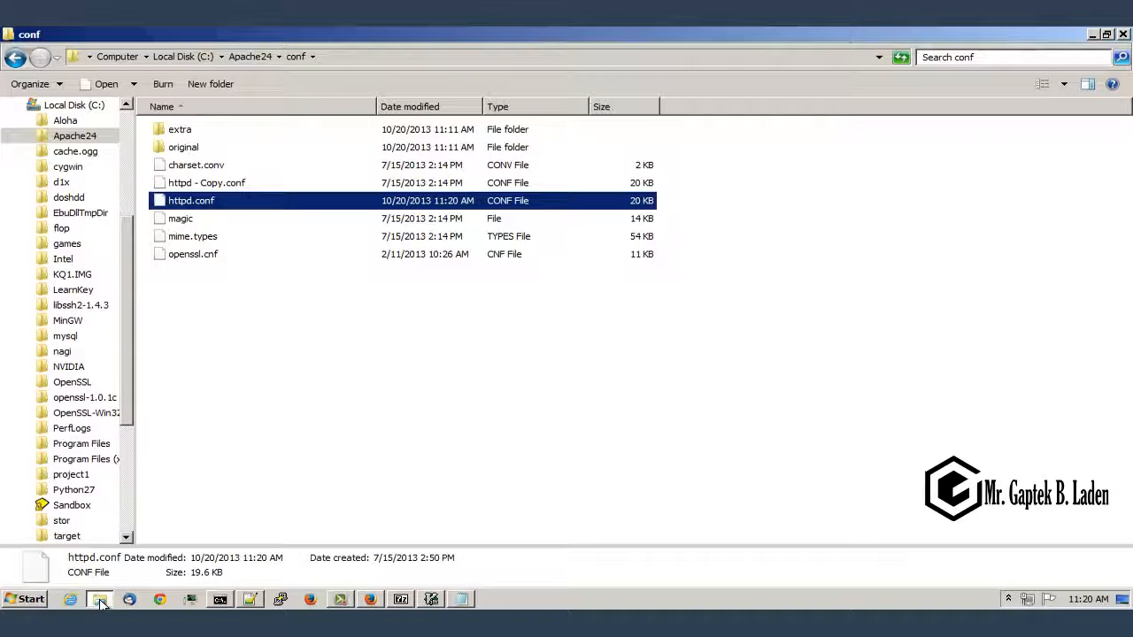
double_click(244, 130)
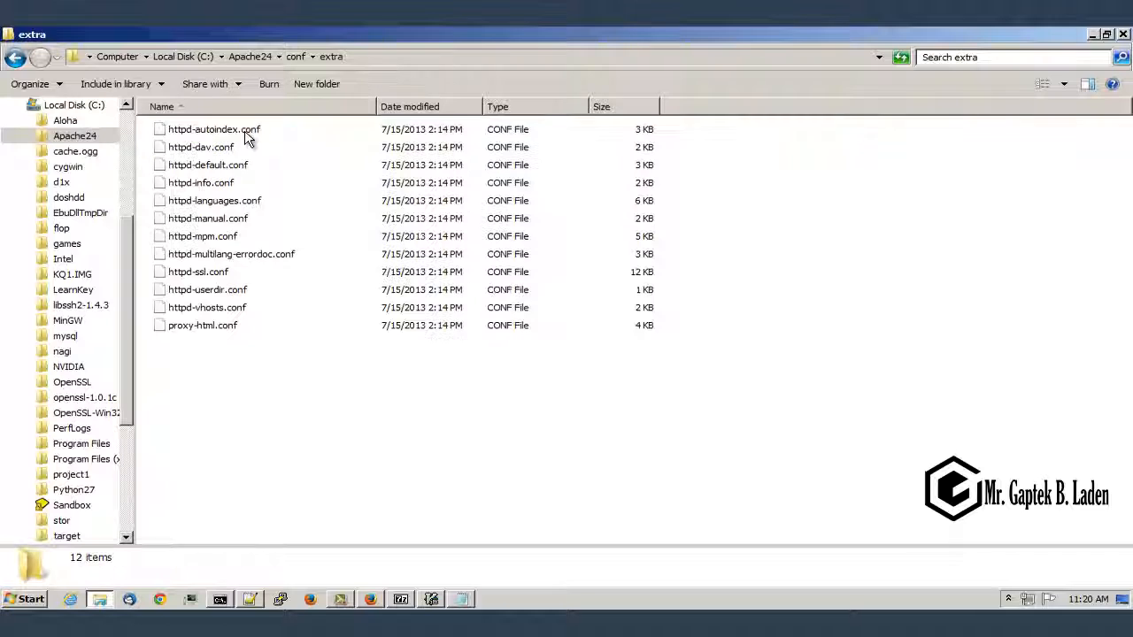
right_click(221, 309)
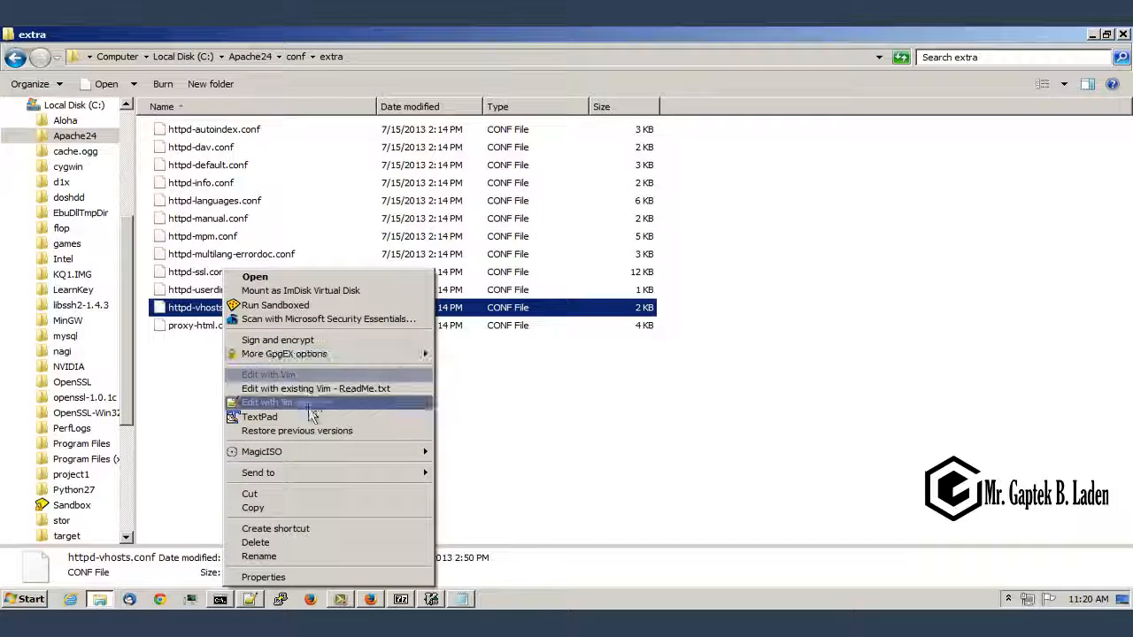
click(317, 510)
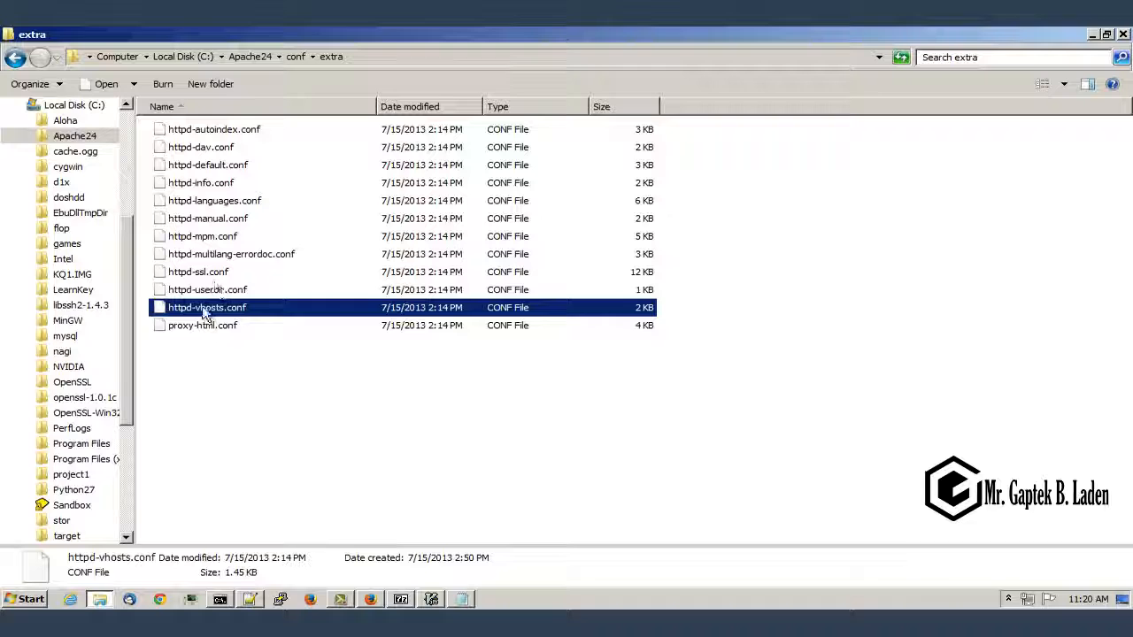
right_click(239, 380)
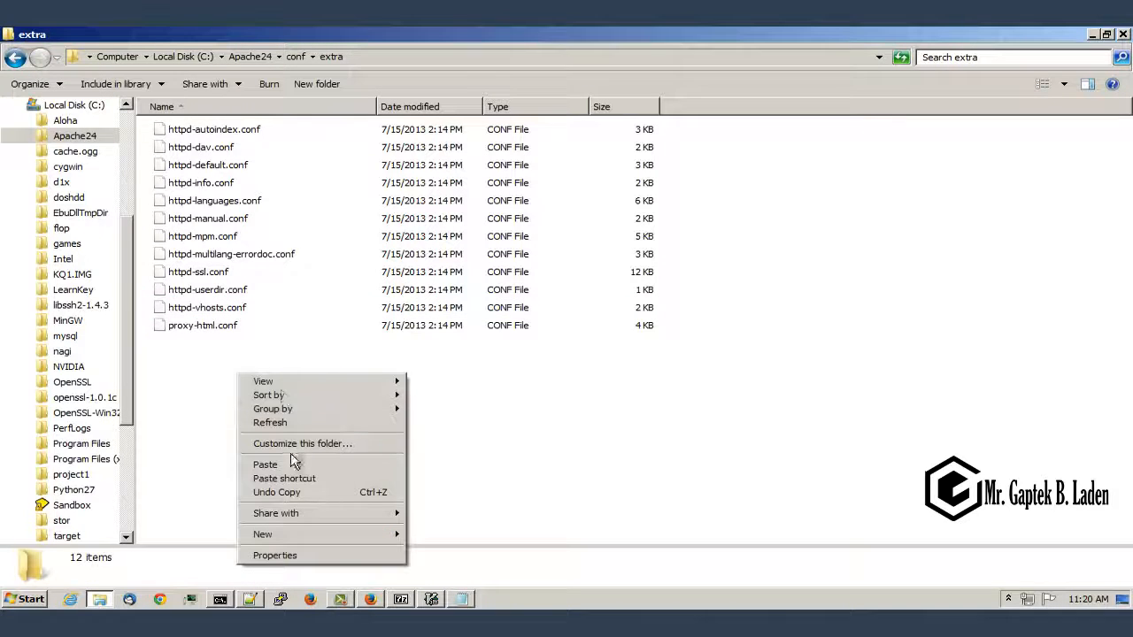
click(295, 463)
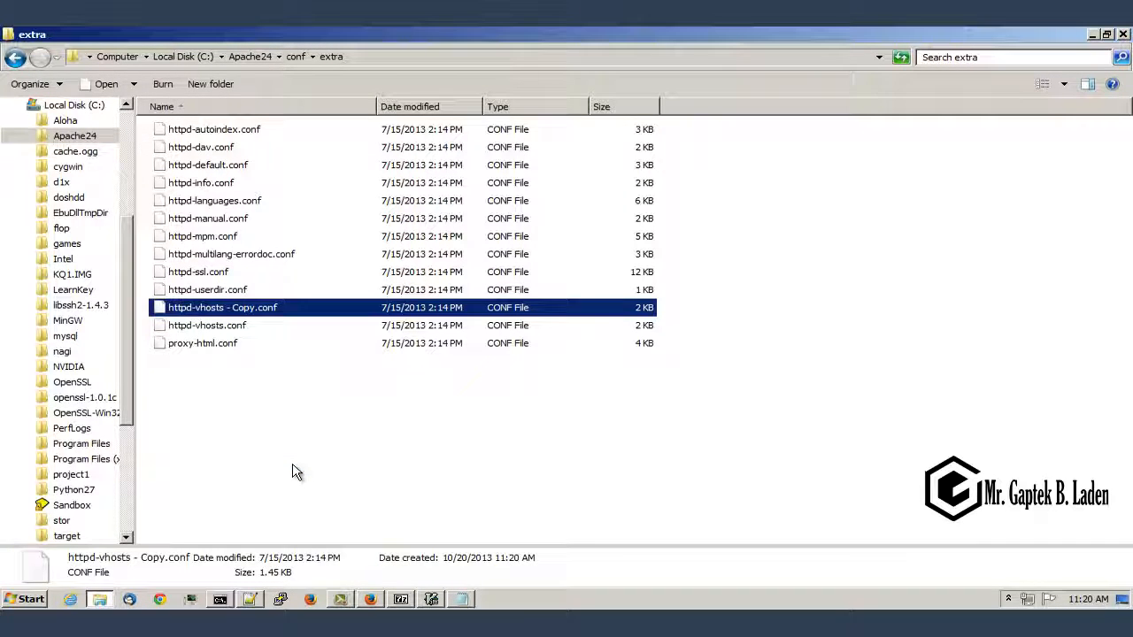
click(293, 470)
Step: Open the original httpd-vhosts.conf in Notepad++ and look over its comments and example VirtualHost blocks
click(244, 327)
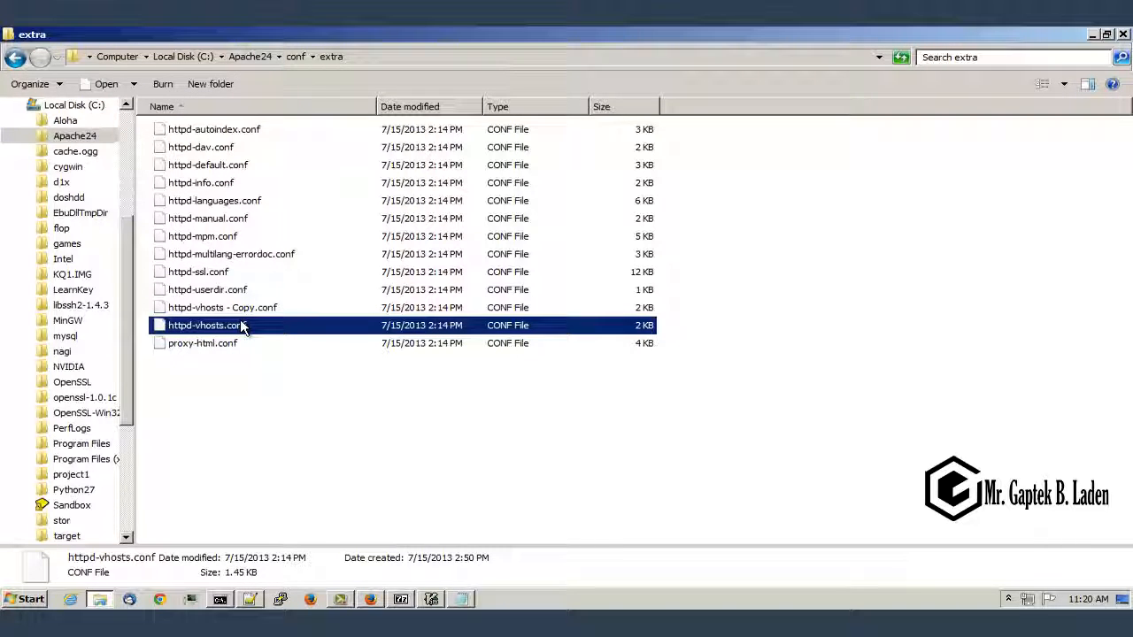
right_click(243, 327)
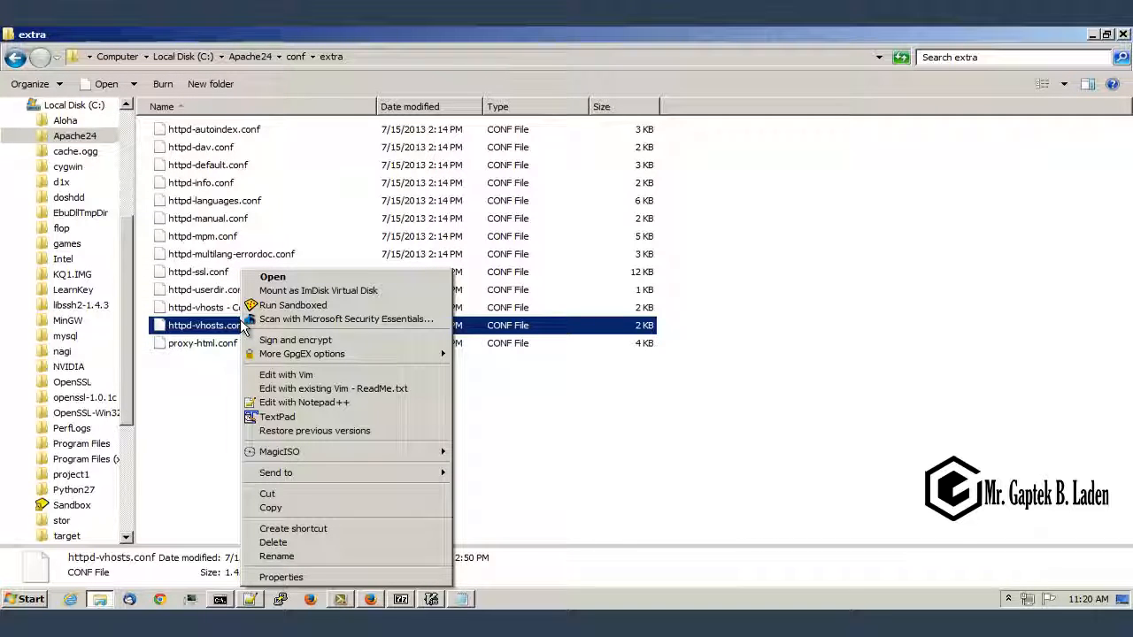
click(338, 400)
click(339, 406)
scroll(336, 398, down, 3)
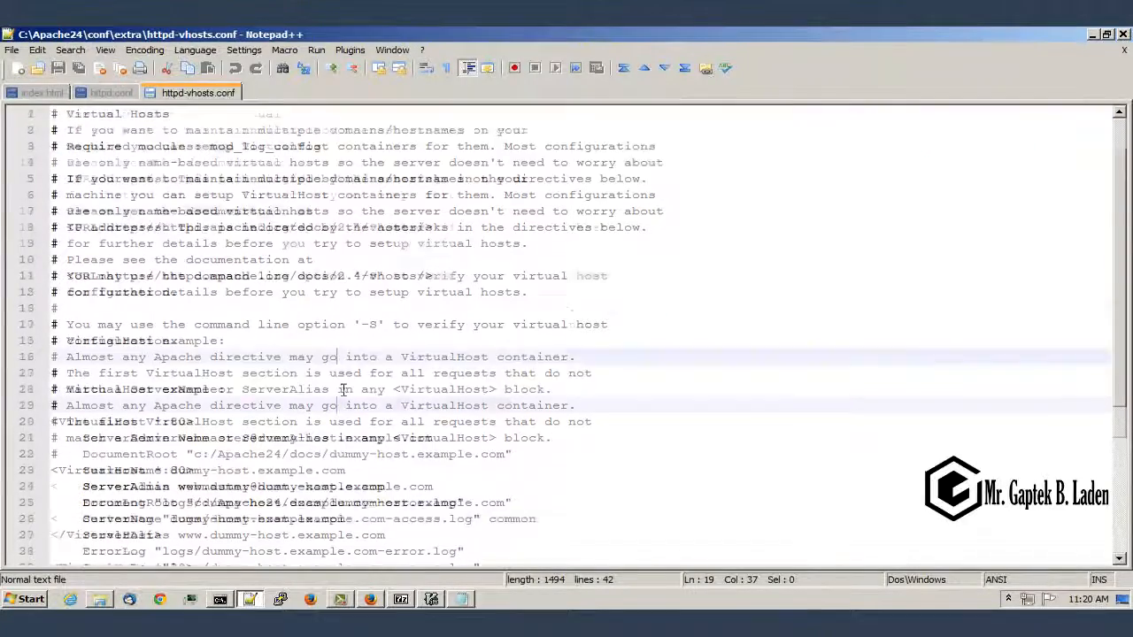
scroll(335, 380, down, 1)
scroll(305, 261, up, 4)
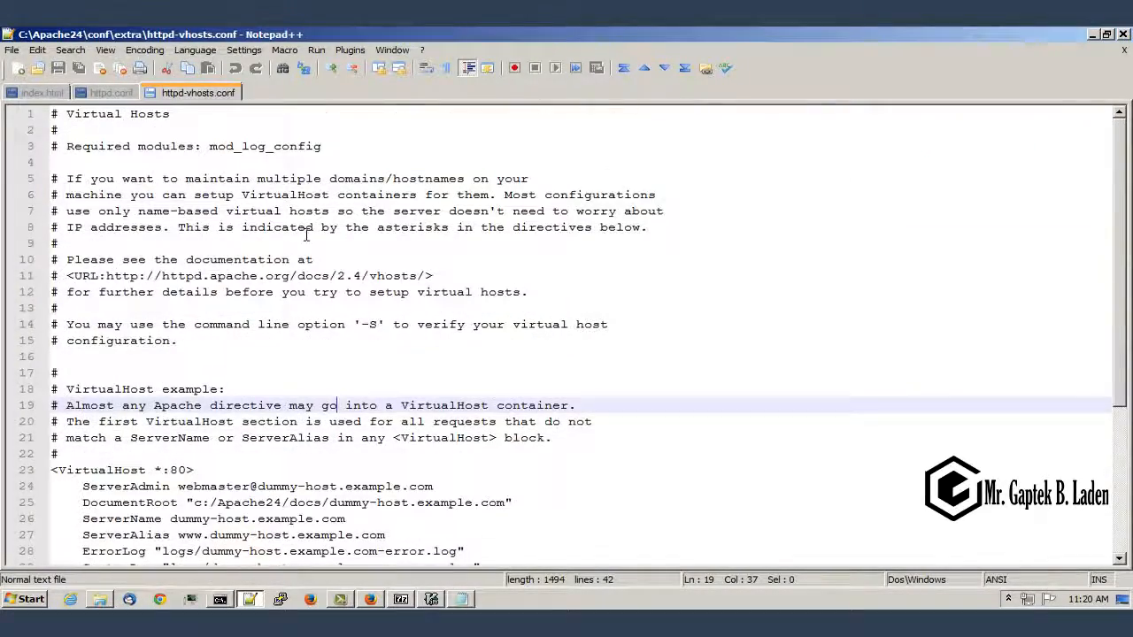
scroll(308, 250, down, 4)
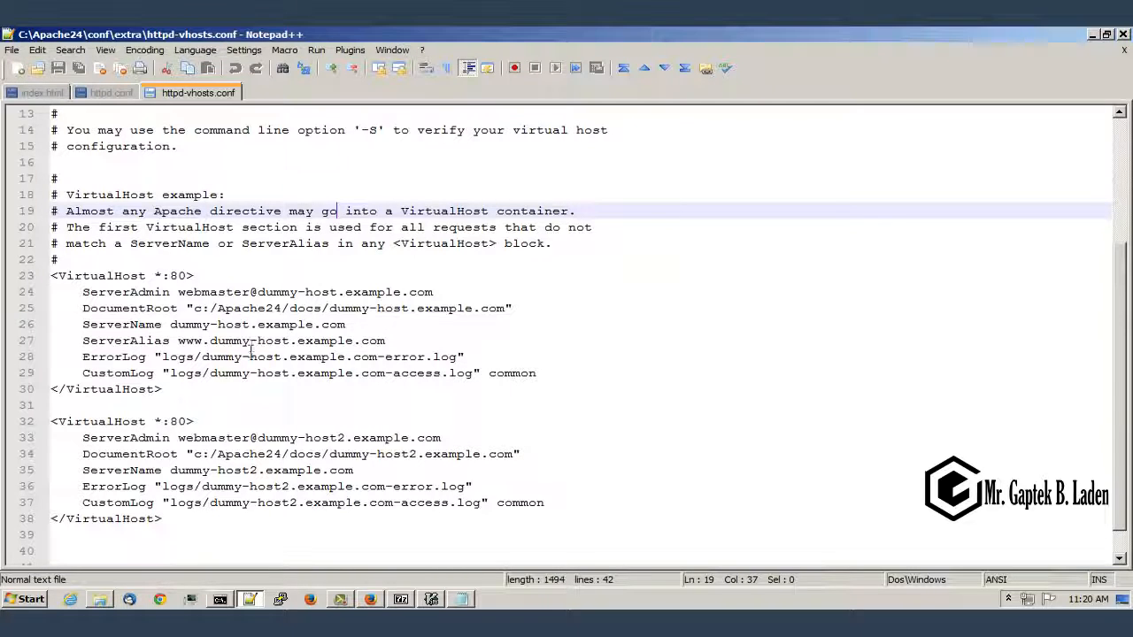
Step: Set ServerName in the first VirtualHost block to mywebsite.localdomain
click(168, 325)
drag(169, 324, 360, 330)
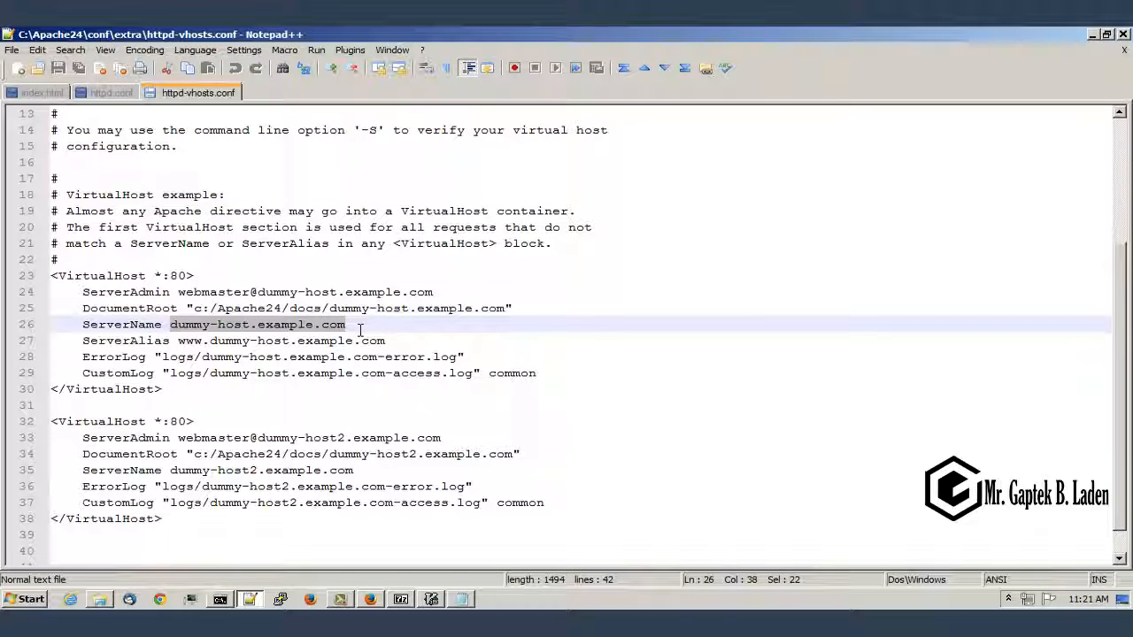
text(mywe)
text(ebsite)
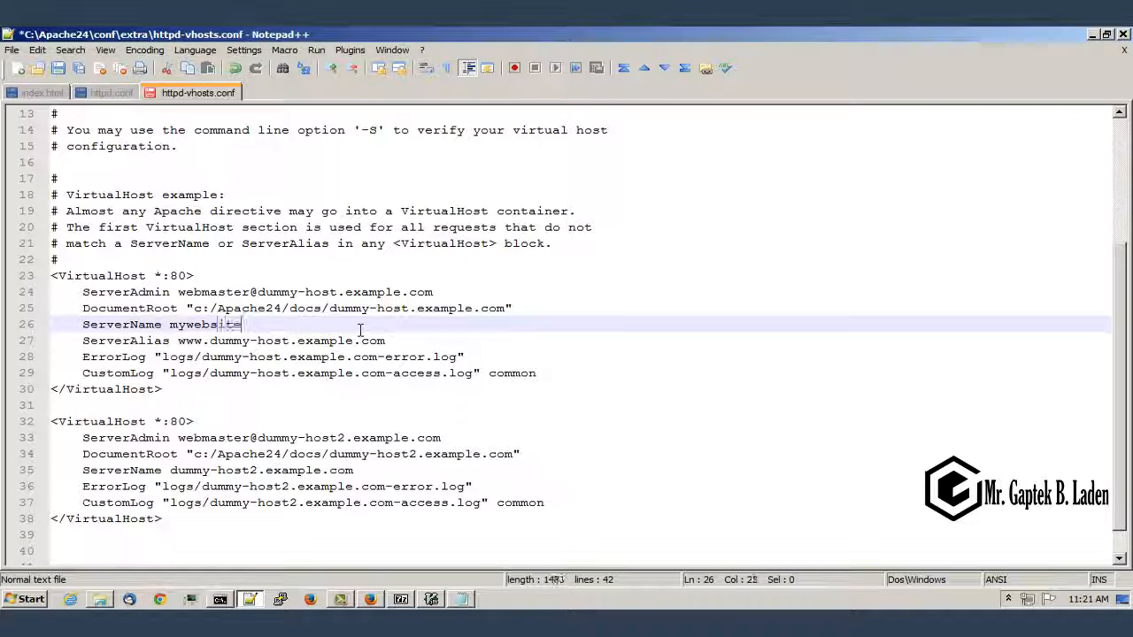
text(.localdomain)
Step: Delete the whole ServerAlias line from the first VirtualHost block
key(Down)
key(Home)
key(Home)
key(shift+End)
key(BackSpace)
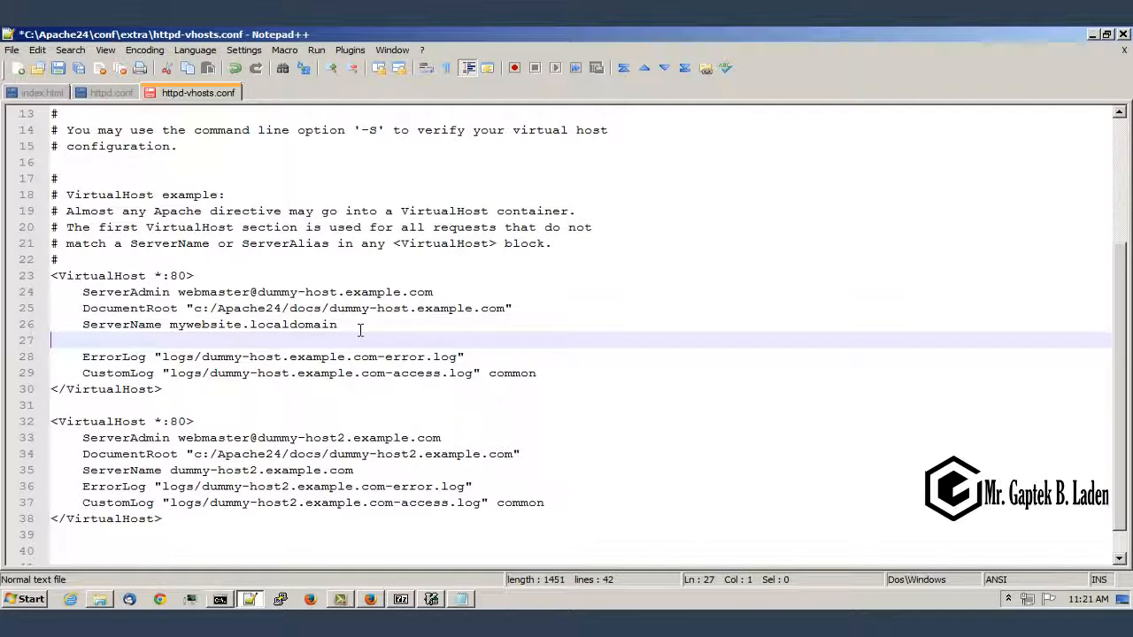
key(BackSpace)
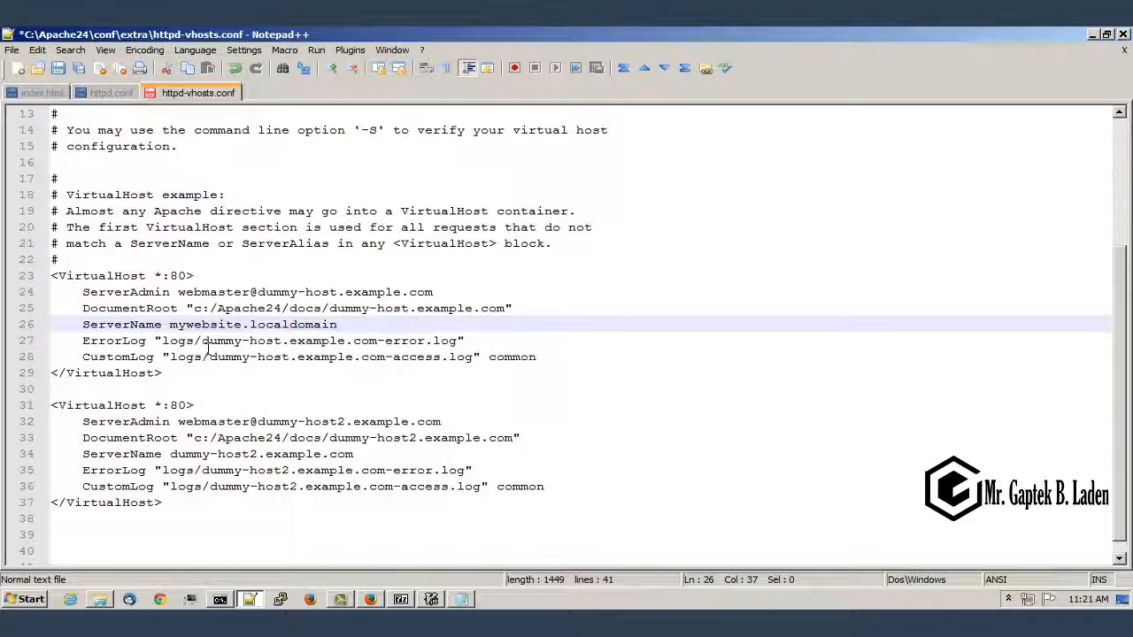
Step: Set the ErrorLog path in the first VirtualHost block to logs/mywebsite.localdomain-error.log
drag(202, 340, 378, 342)
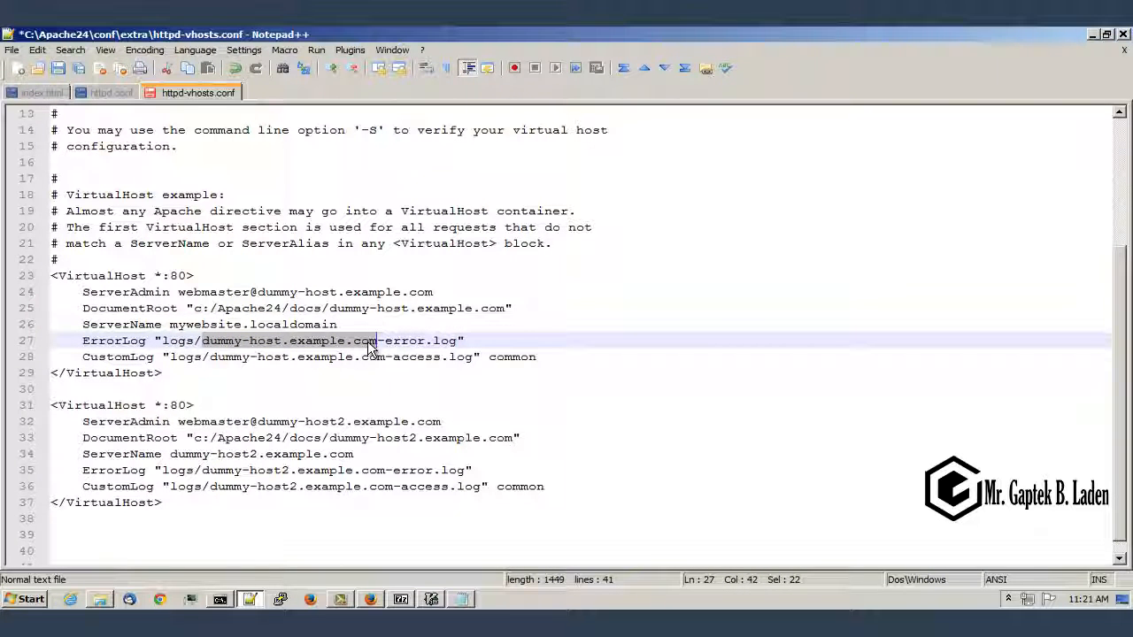
text(myewbsi)
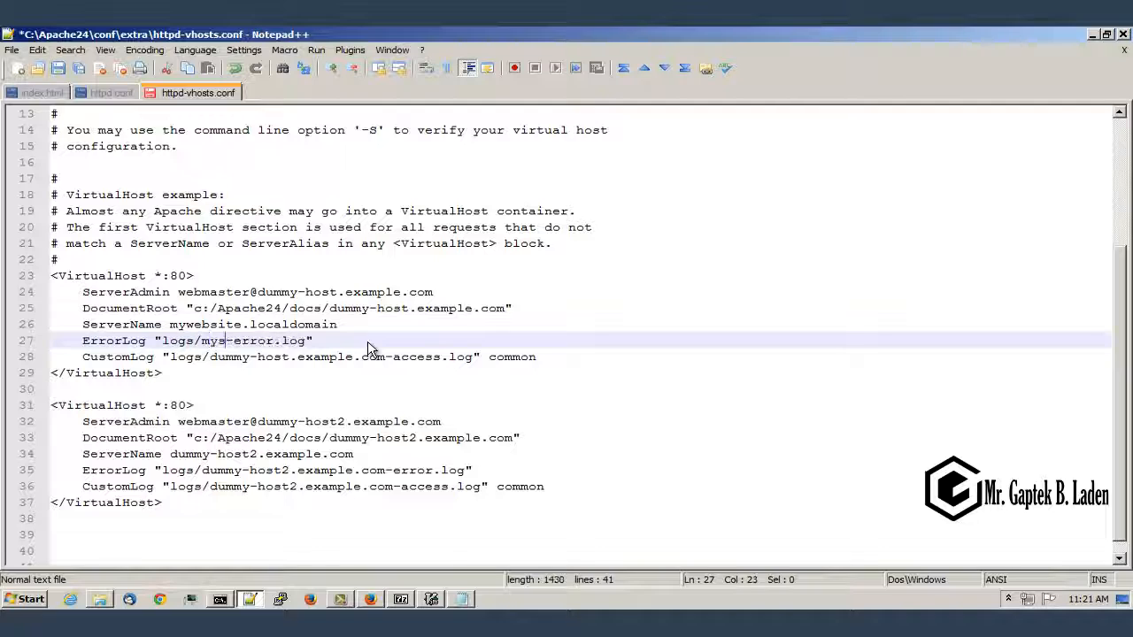
key(BackSpace)
key(BackSpace)
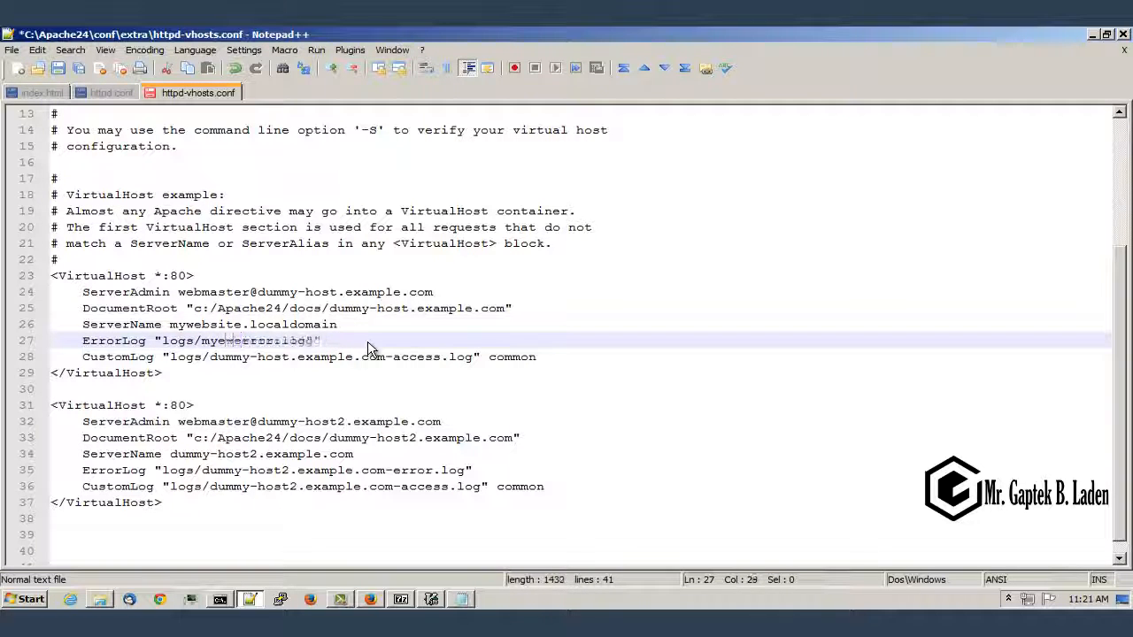
key(Right)
key(Right)
text(site.localdomain)
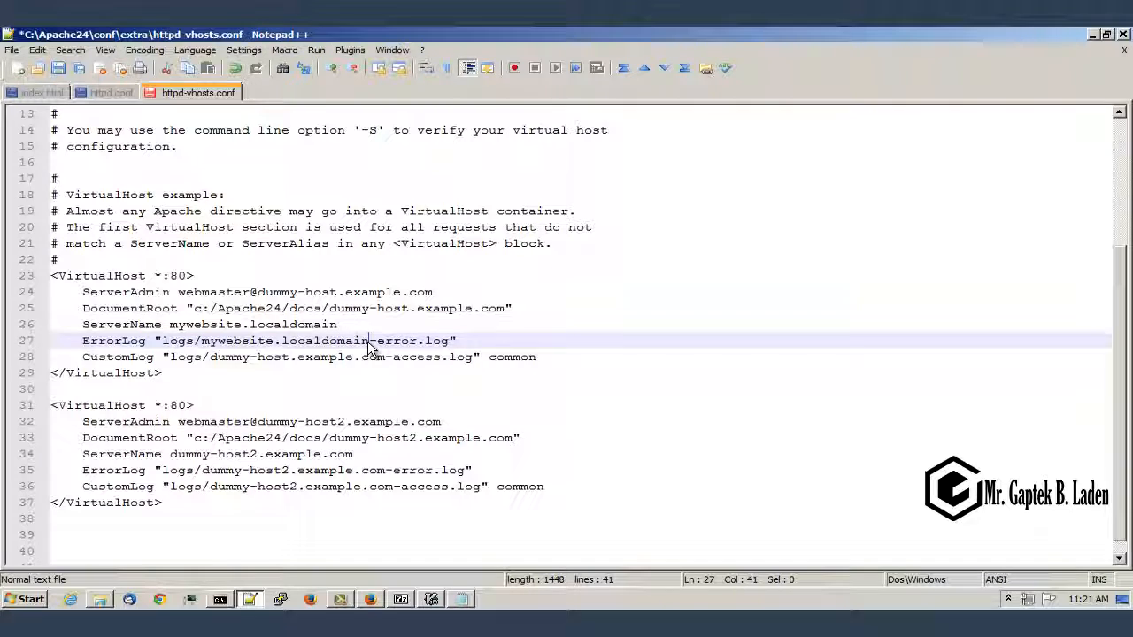
Step: Copy the site's domain name from the ErrorLog line into CustomLog, making its path logs/mywebsite.localdomain-access.log
click(208, 343)
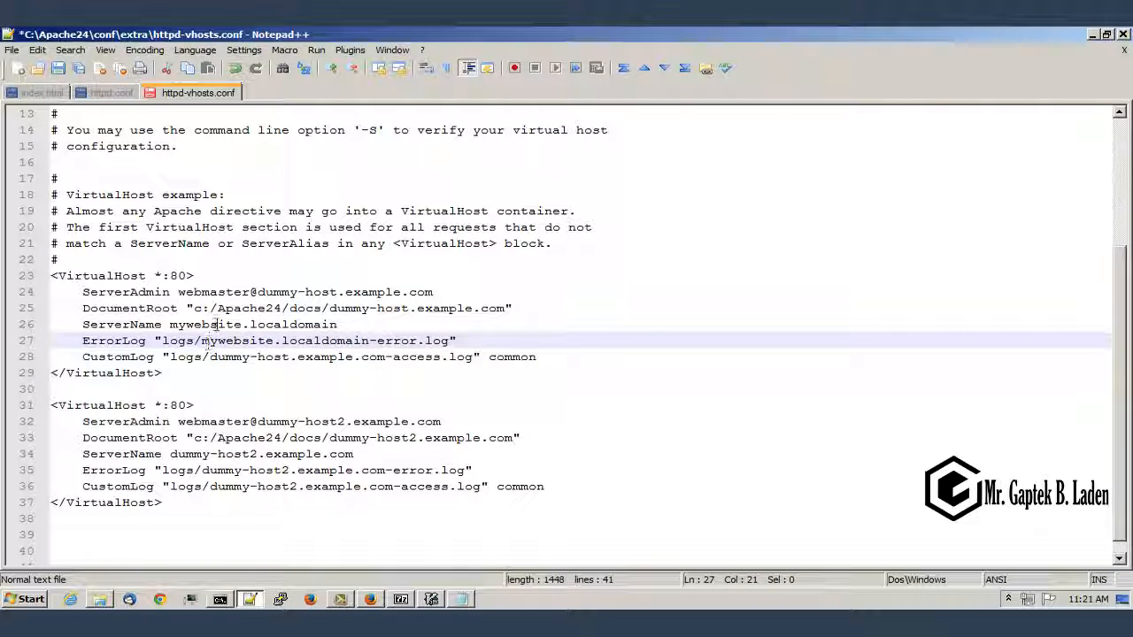
key(Left)
key(shift+Right)
key(shift+Right)
key(shift+Right)
key(shift+Right)
key(shift+Right)
key(shift+Right)
key(shift+Right)
key(shift+Right)
key(shift+Right)
key(shift+Right)
key(shift+Right)
key(shift+Right)
key(shift+Right)
key(shift+Right)
key(shift+Right)
key(shift+Right)
key(shift+Right)
key(shift+Right)
key(shift+Right)
key(shift+Right)
key(shift+Right)
key(ctrl+c)
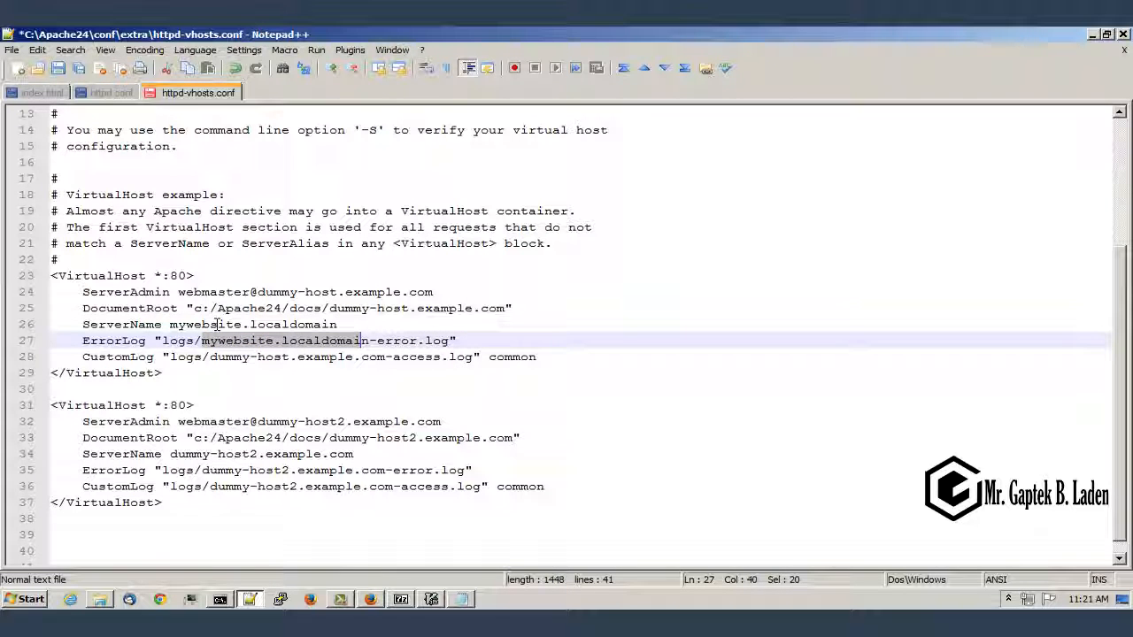
click(208, 361)
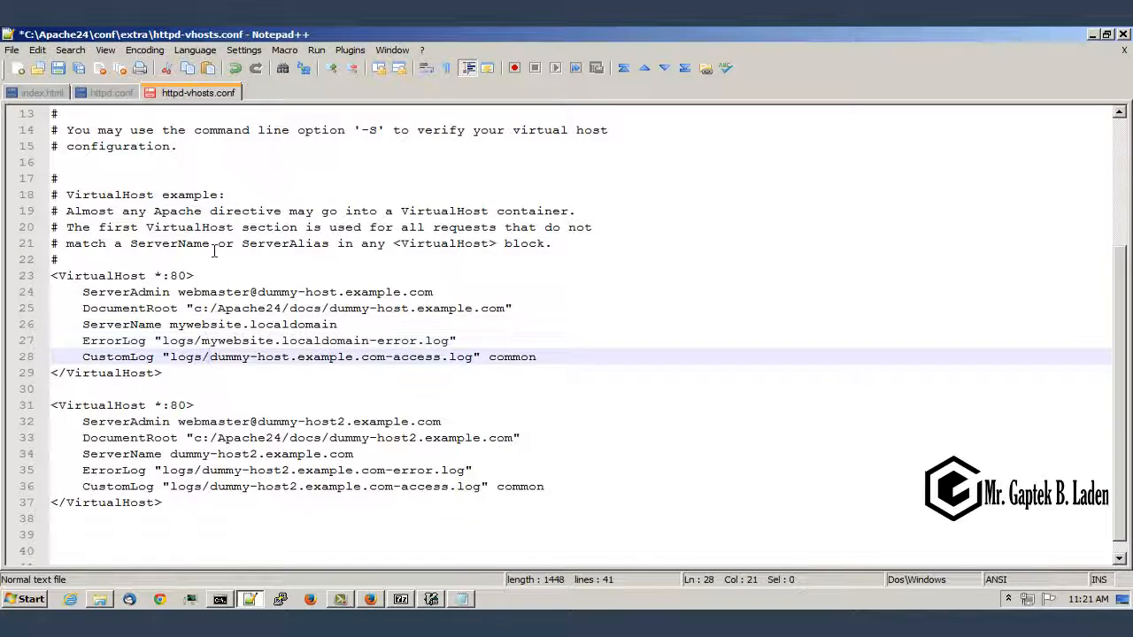
key(shift+Right)
key(shift+Right)
key(shift+Right)
key(shift+Right)
key(shift+Right)
key(shift+Right)
key(shift+Right)
key(shift+Right)
key(shift+Right)
key(shift+Right)
key(shift+Right)
key(shift+Right)
key(shift+Right)
key(shift+Right)
key(shift+Right)
key(shift+Right)
key(shift+Right)
key(shift+Right)
key(shift+Right)
key(shift+Right)
key(shift+Right)
key(shift+Right)
key(ctrl+v)
Step: Set DocumentRoot in the first VirtualHost block to the mywebsite folder inside the user's own folder under c:/Users
key(Up)
key(Up)
key(Up)
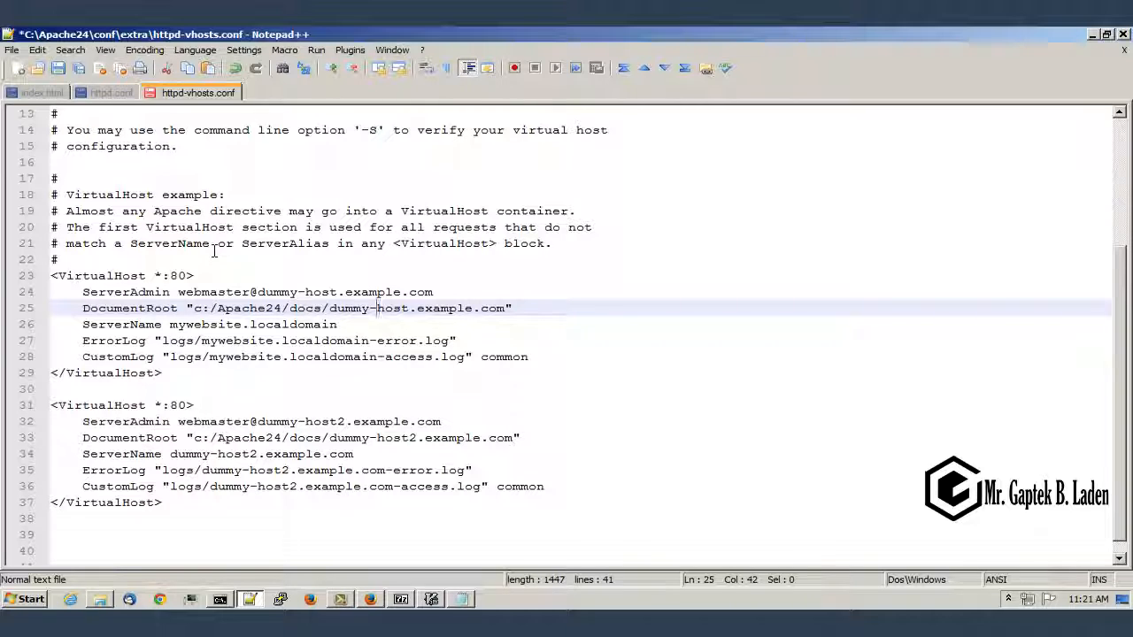
key(ctrl+Left)
key(ctrl+Left)
key(ctrl+Left)
key(ctrl+Left)
key(ctrl+Left)
key(ctrl+Left)
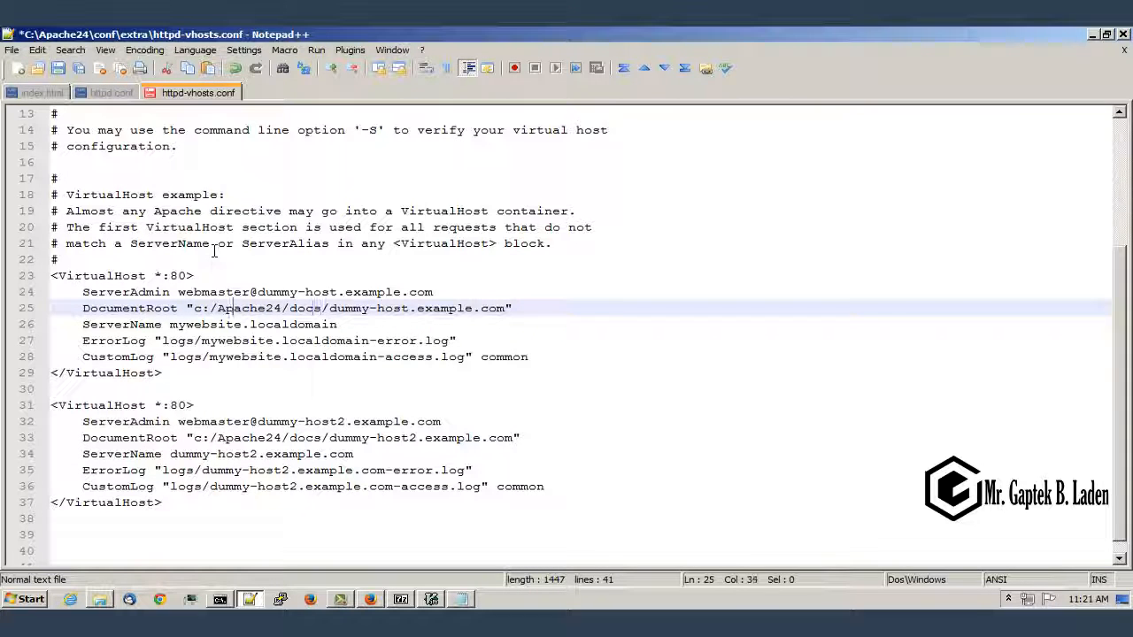
key(shift+End)
key(shift+Left)
key(BackSpace)
text(Users/)
text(Joe/)
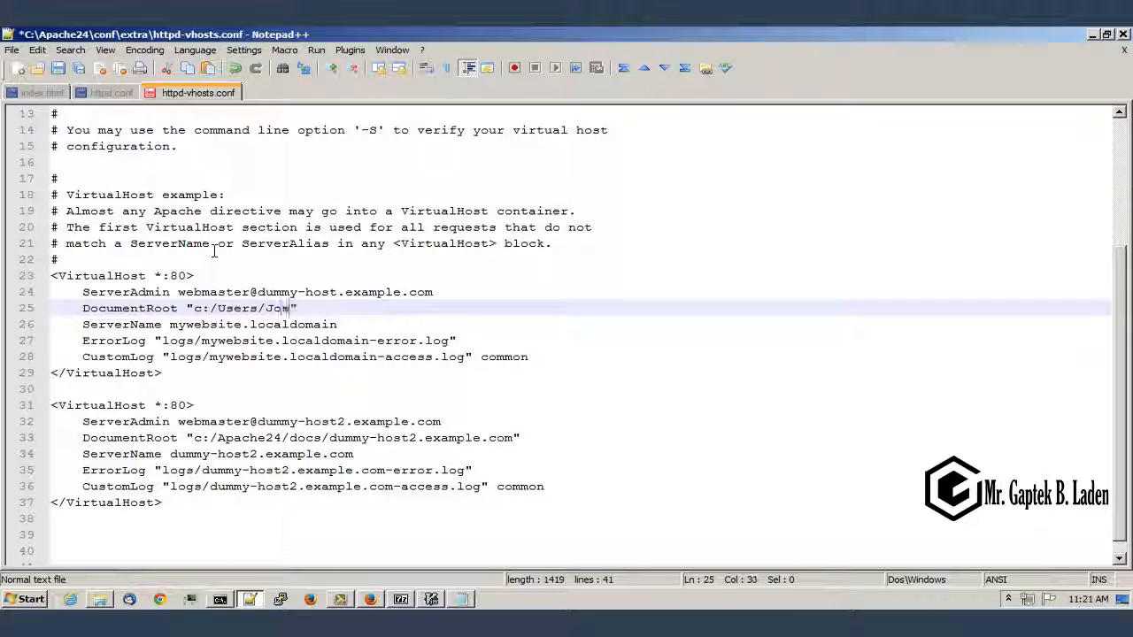
text(mywebsite)
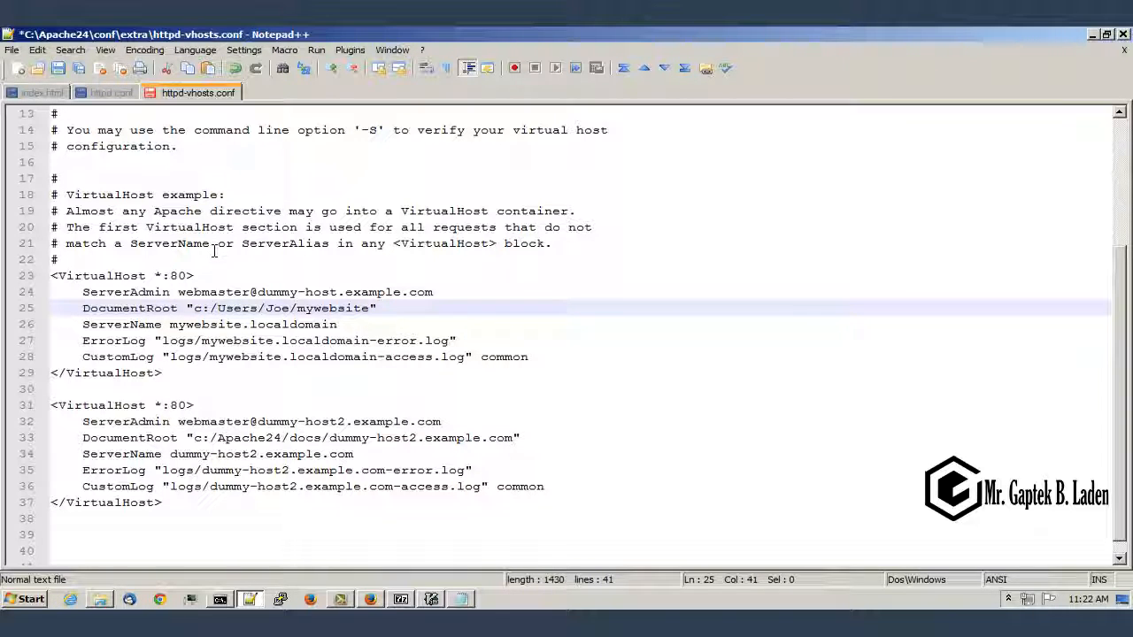
Step: Change the domain part of the first VirtualHost block's ServerAdmin address to mywebsite.localdomain
click(257, 292)
drag(257, 292, 460, 293)
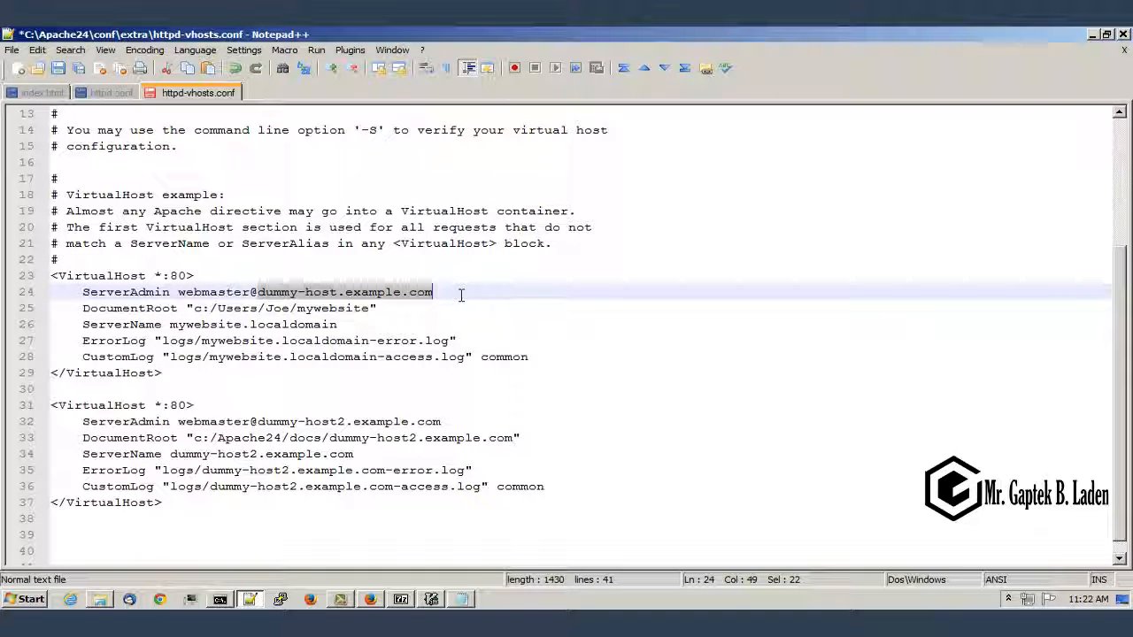
key(BackSpace)
text(mys)
key(BackSpace)
text(website.localdima)
key(BackSpace)
key(BackSpace)
key(BackSpace)
text(omain)
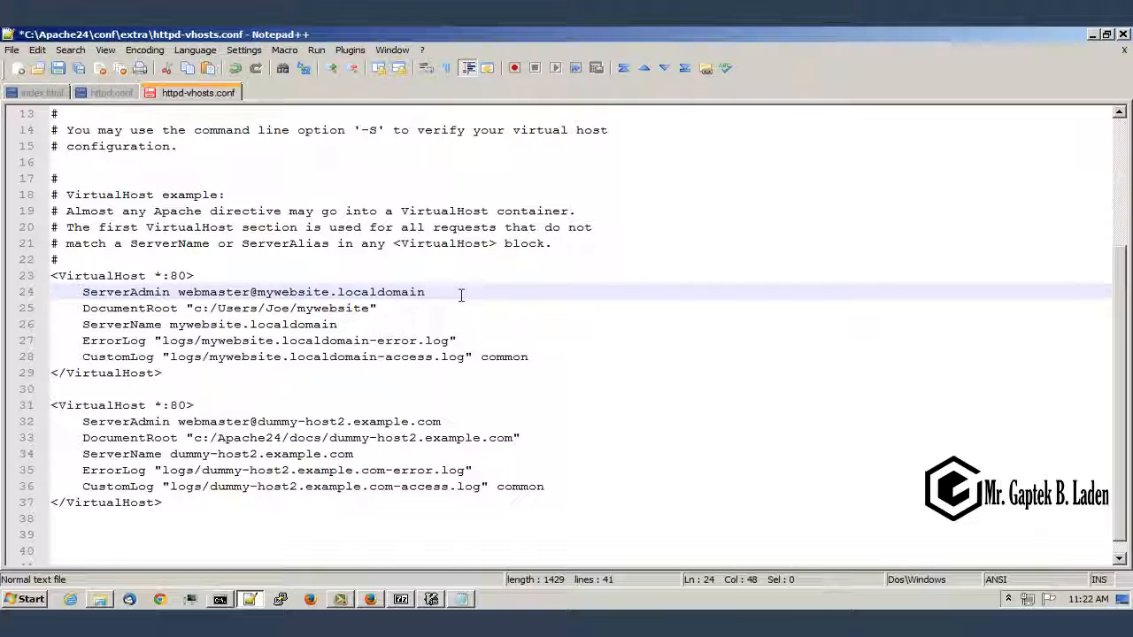
Step: Delete the second example VirtualHost block with the blank line above it and save httpd-vhosts.conf
drag(209, 507, 50, 406)
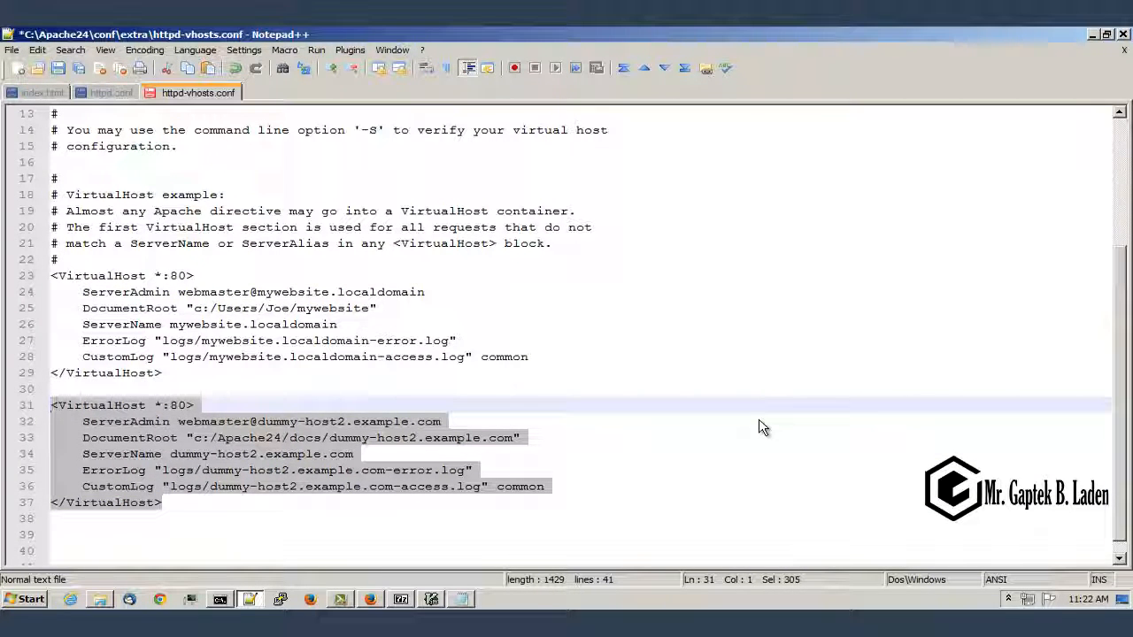
key(BackSpace)
key(BackSpace)
key(BackSpace)
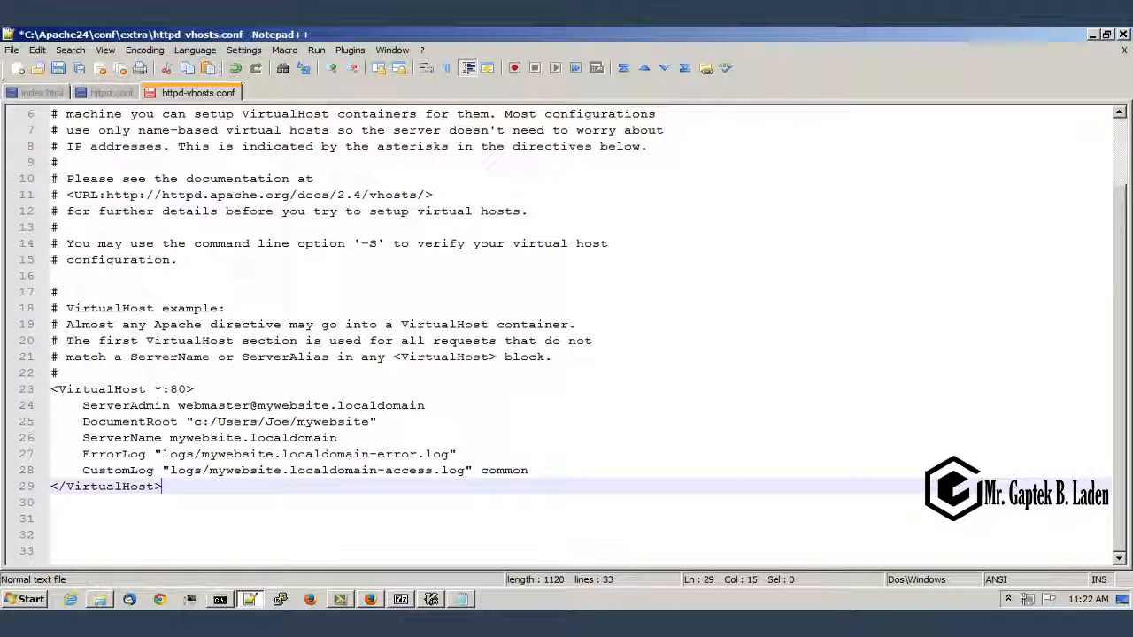
click(57, 68)
Step: Open Apache Service Monitor and restart the Apache2.4 service
click(1007, 599)
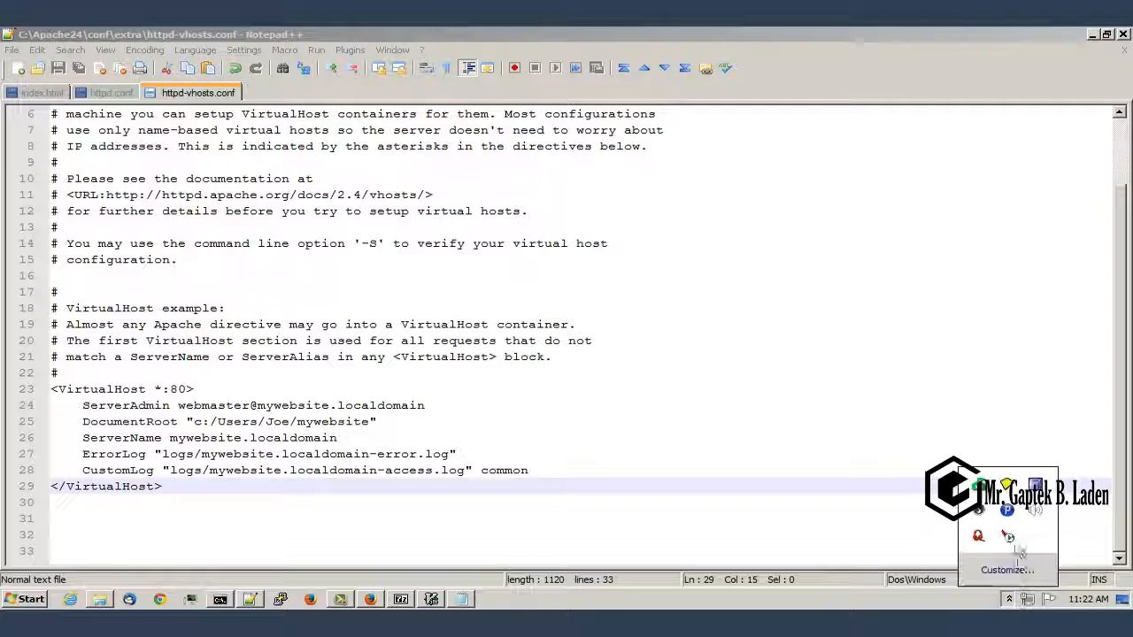
right_click(1010, 538)
click(1040, 539)
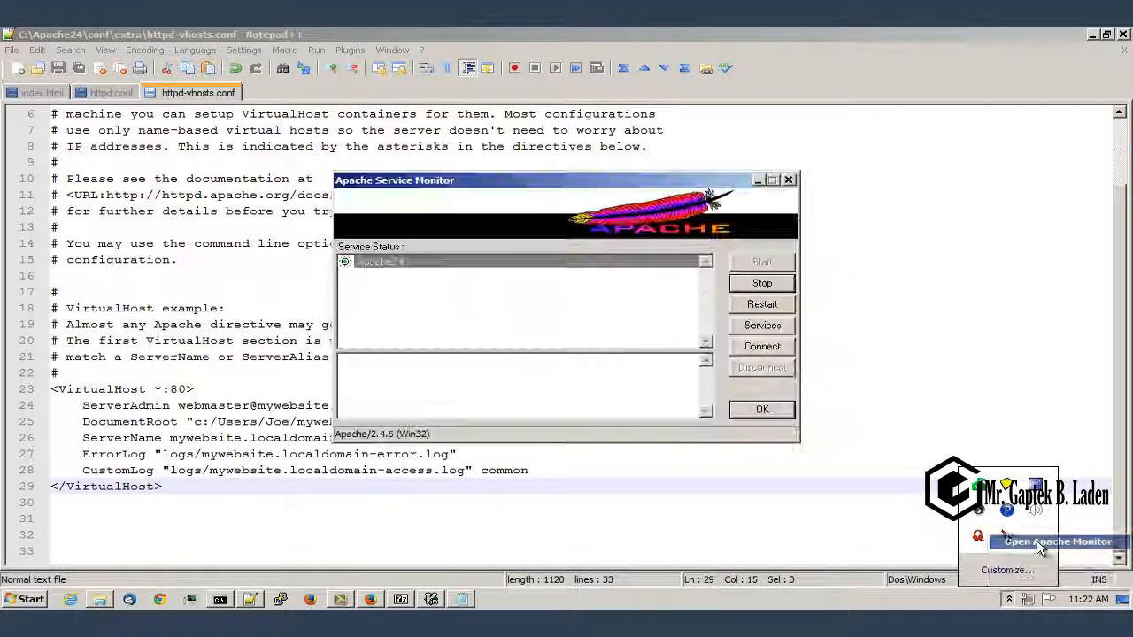
click(663, 265)
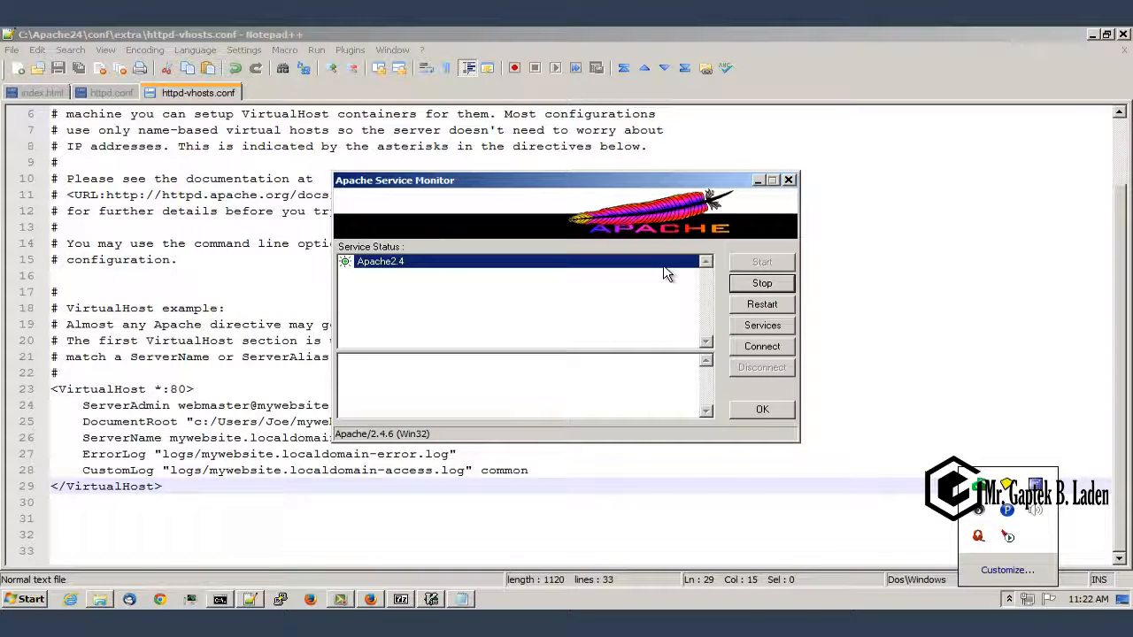
click(762, 304)
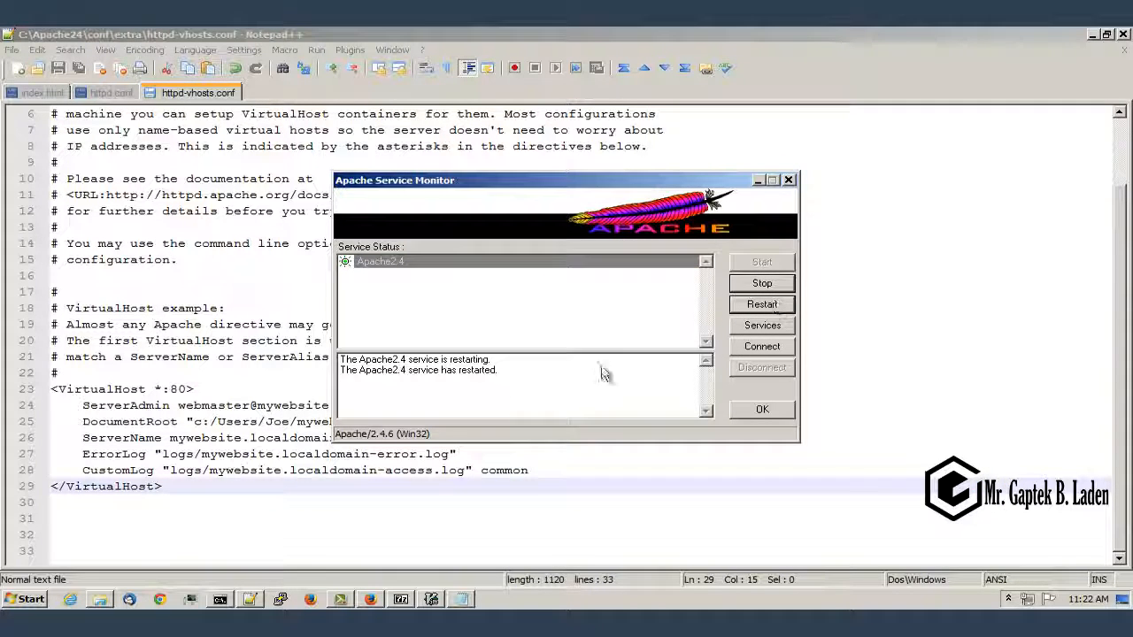
Step: Switch to Firefox and load mywebsite.localdomain to test the virtual host
click(369, 599)
click(238, 103)
text(my)
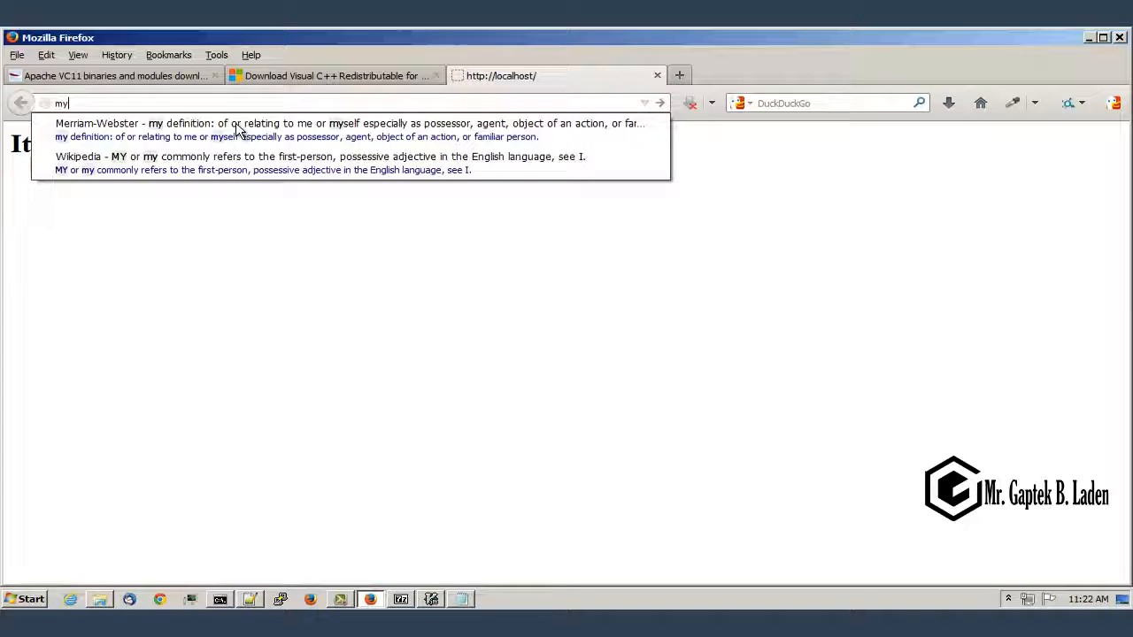
text(website.loc)
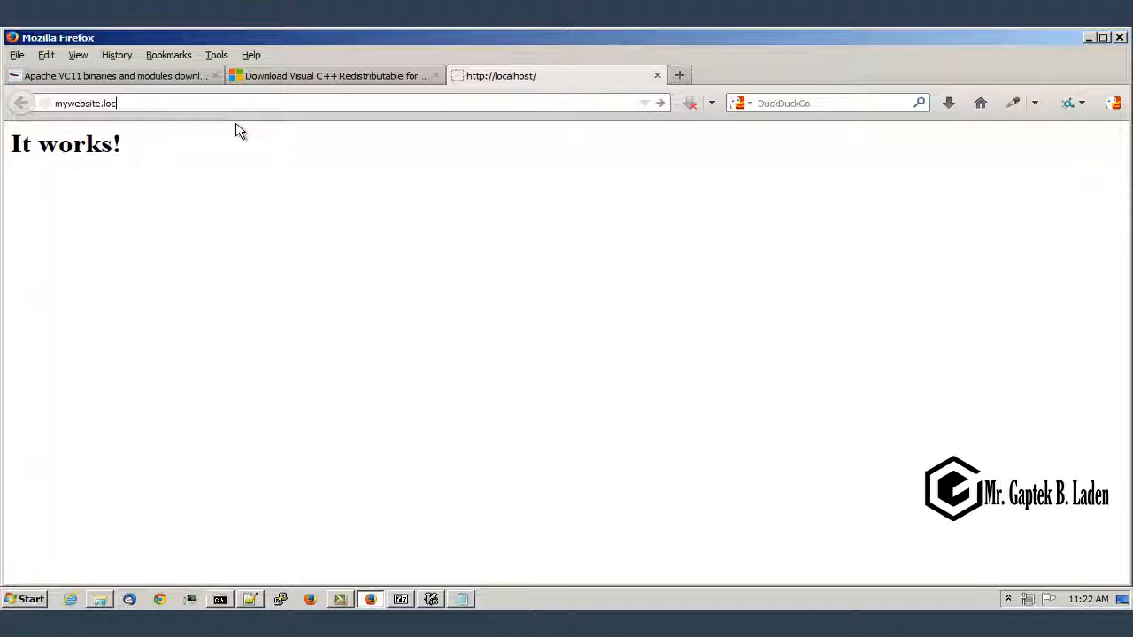
text(aldomain)
key(Return)
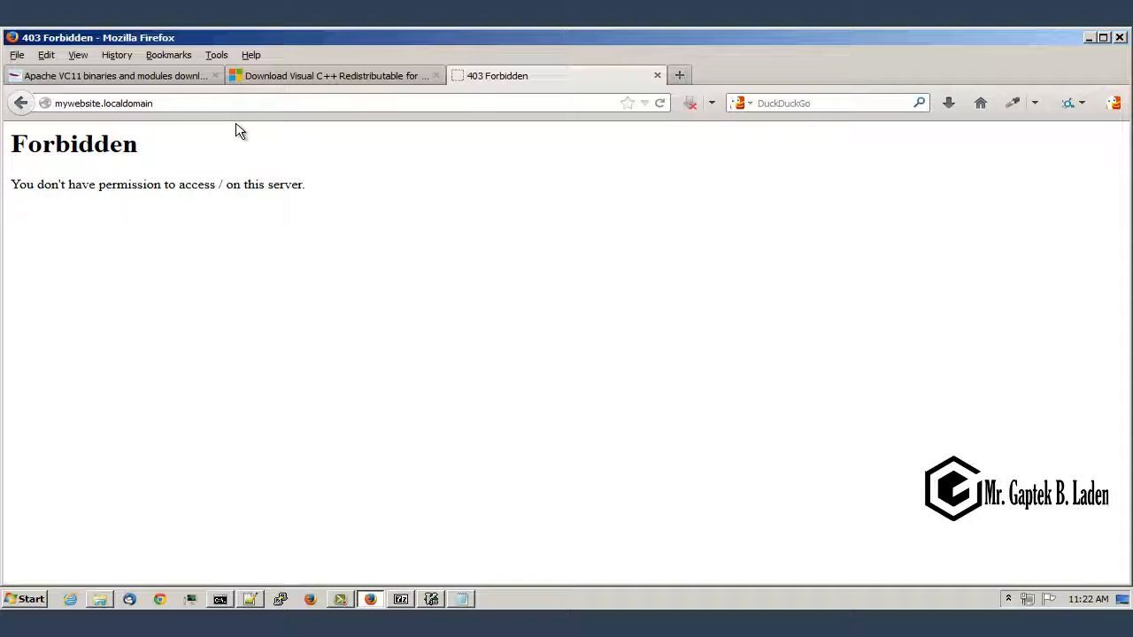
Step: Switch to httpd.conf in Notepad++ and search for "directory" to find the DocumentRoot setting and its Directory block
click(251, 600)
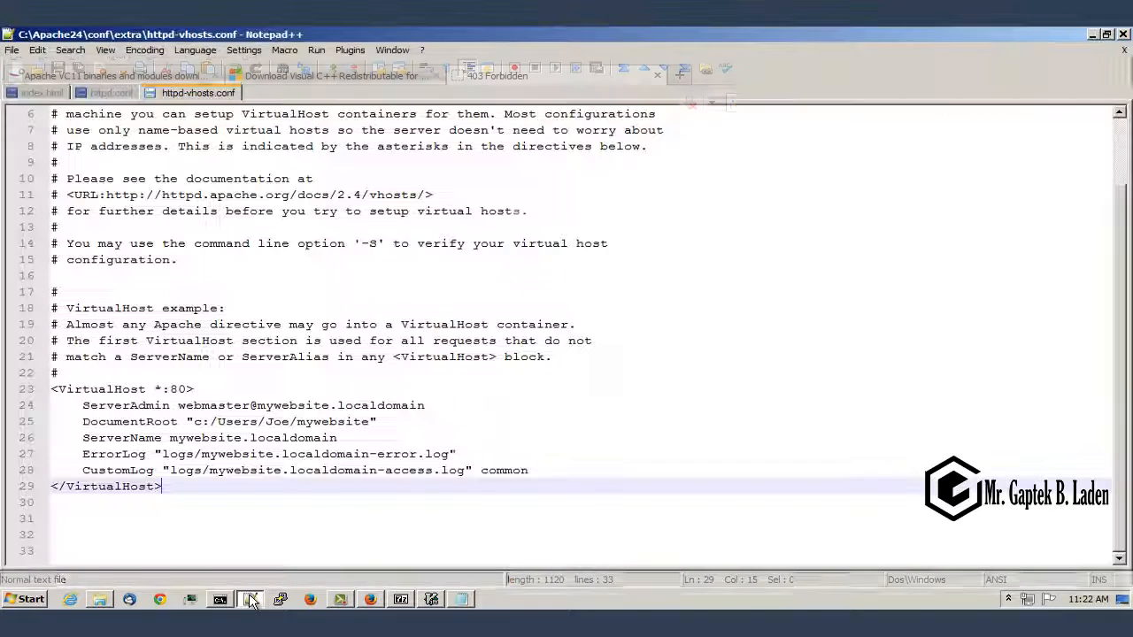
click(101, 93)
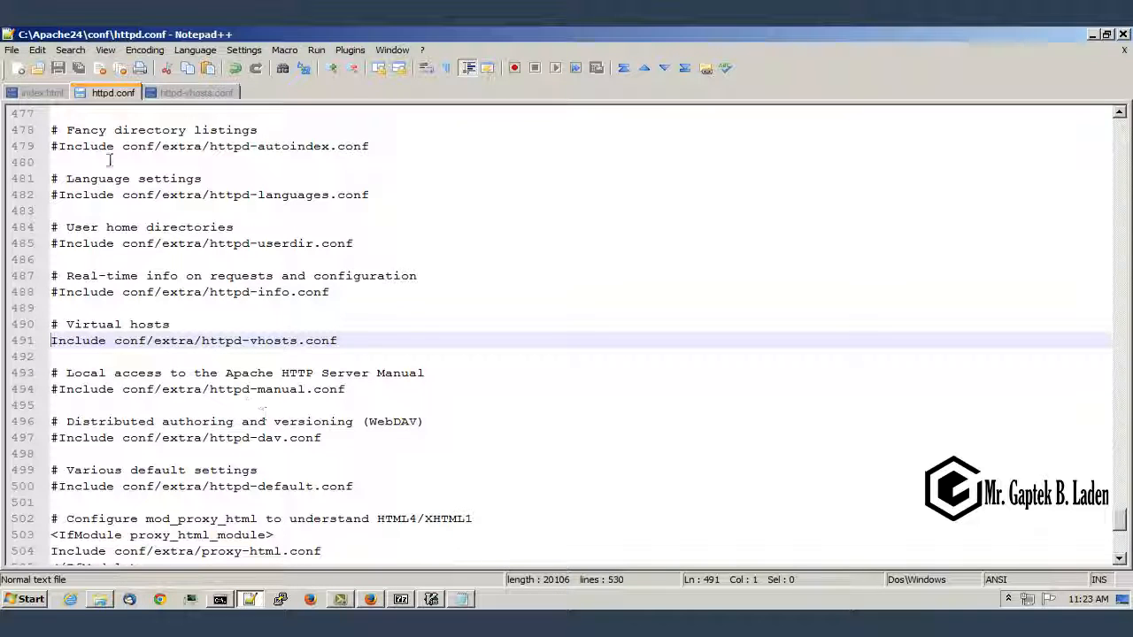
click(71, 50)
click(88, 69)
text(directory)
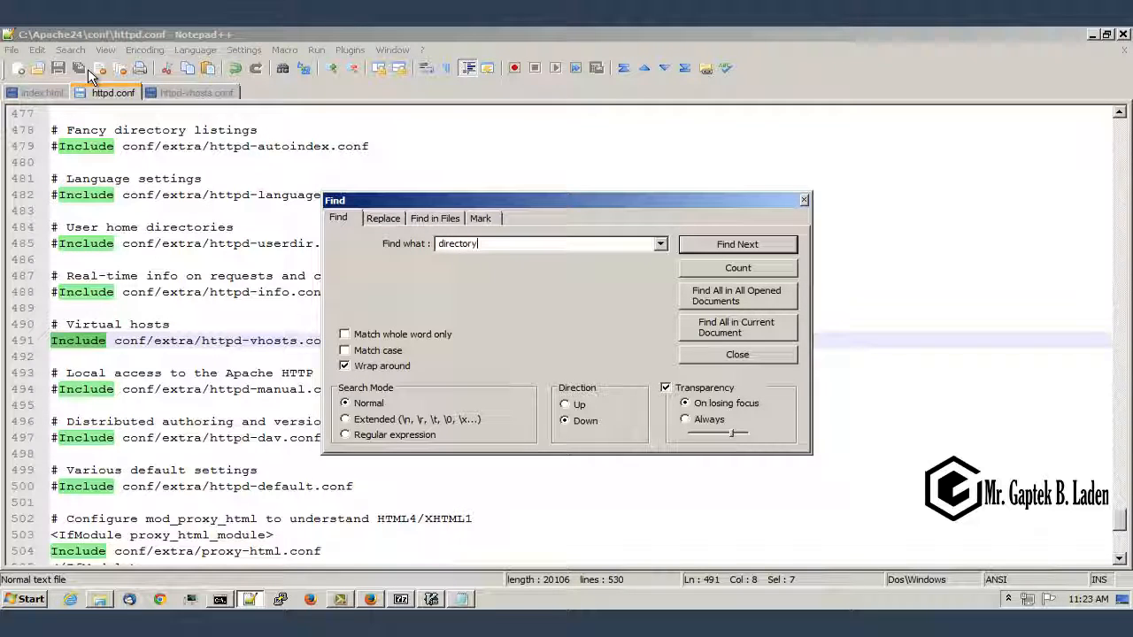
key(Return)
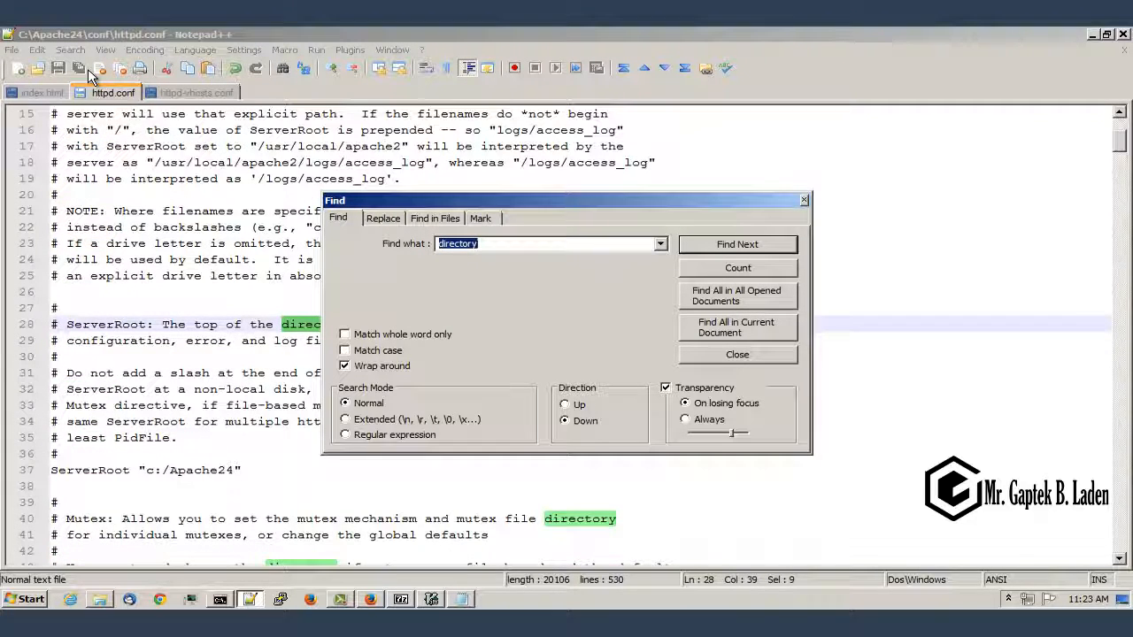
key(Return)
key(Return)
key(Return)
key(Return)
key(Return)
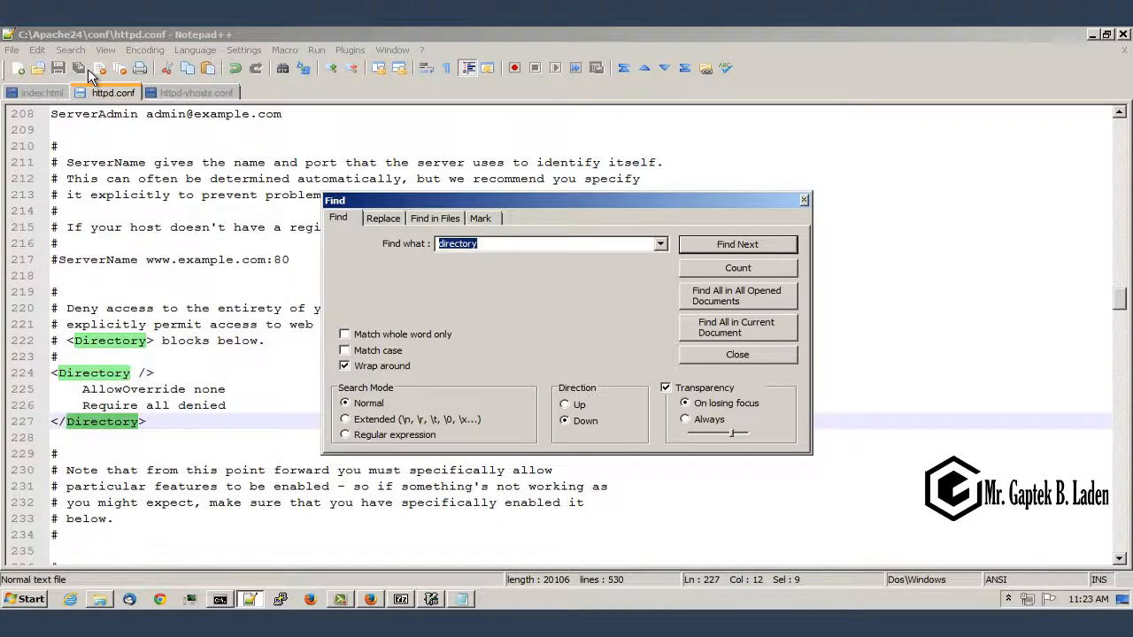
key(Return)
key(Escape)
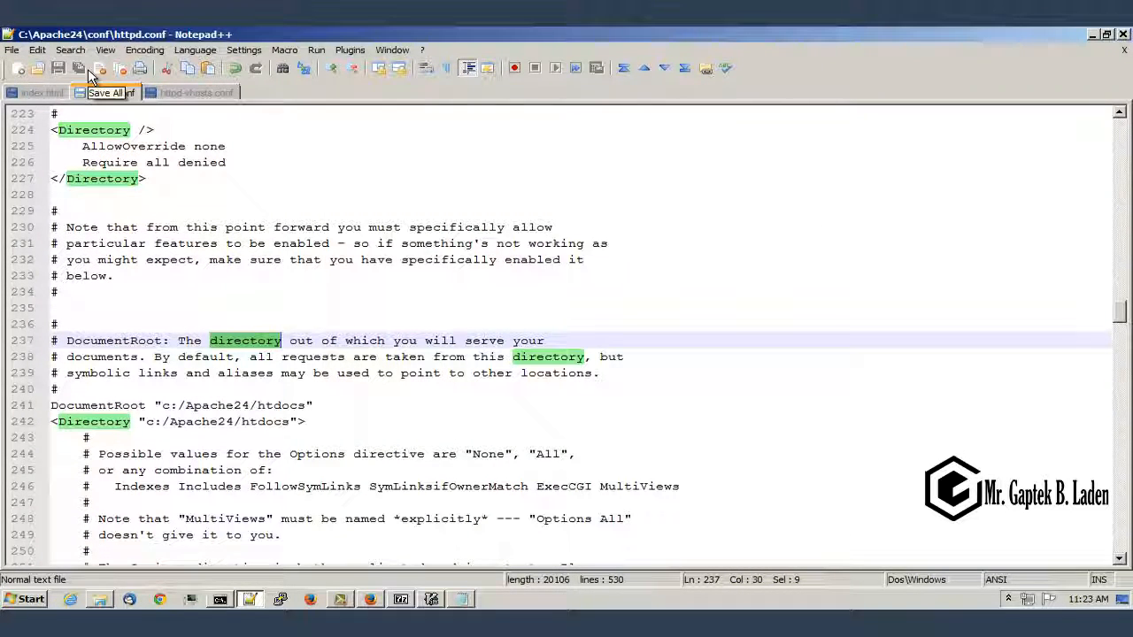
click(163, 389)
scroll(163, 390, down, 3)
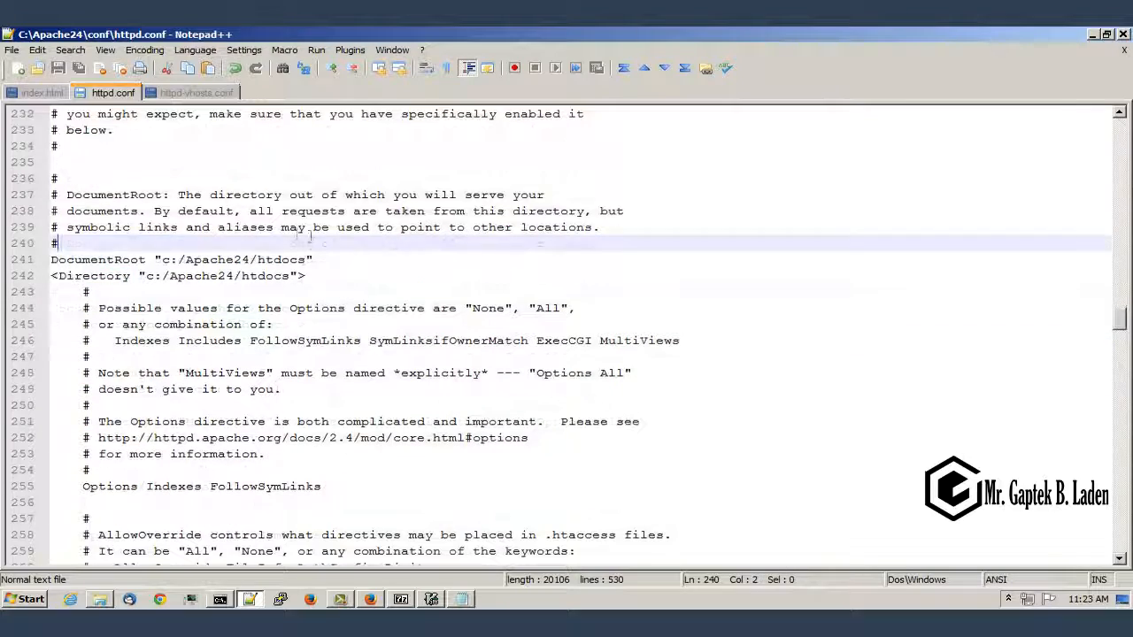
drag(322, 260, 51, 260)
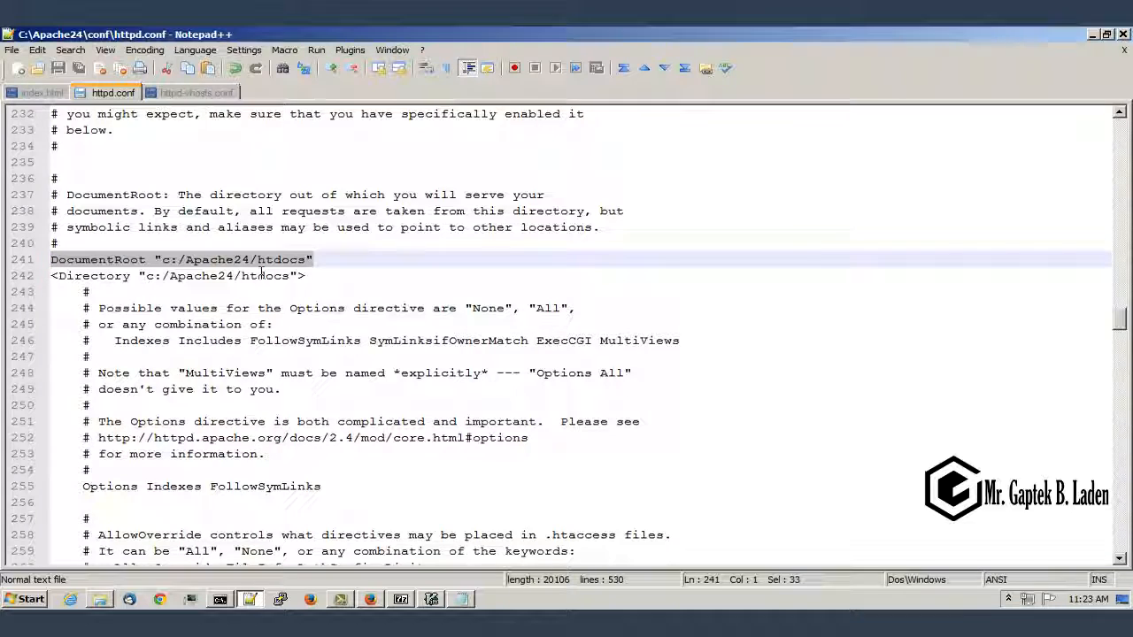
scroll(262, 275, down, 1)
Step: Copy the entire Directory block for c:/Apache24/htdocs, including its closing tag, and switch to httpd-vhosts.conf
click(113, 227)
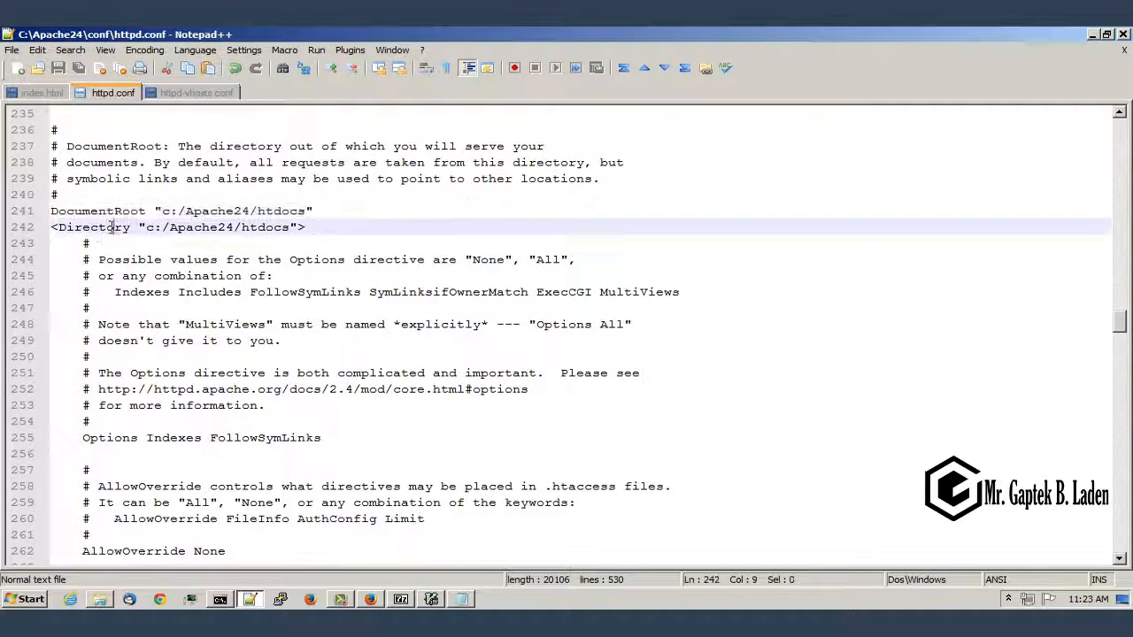
key(Home)
key(shift+Down)
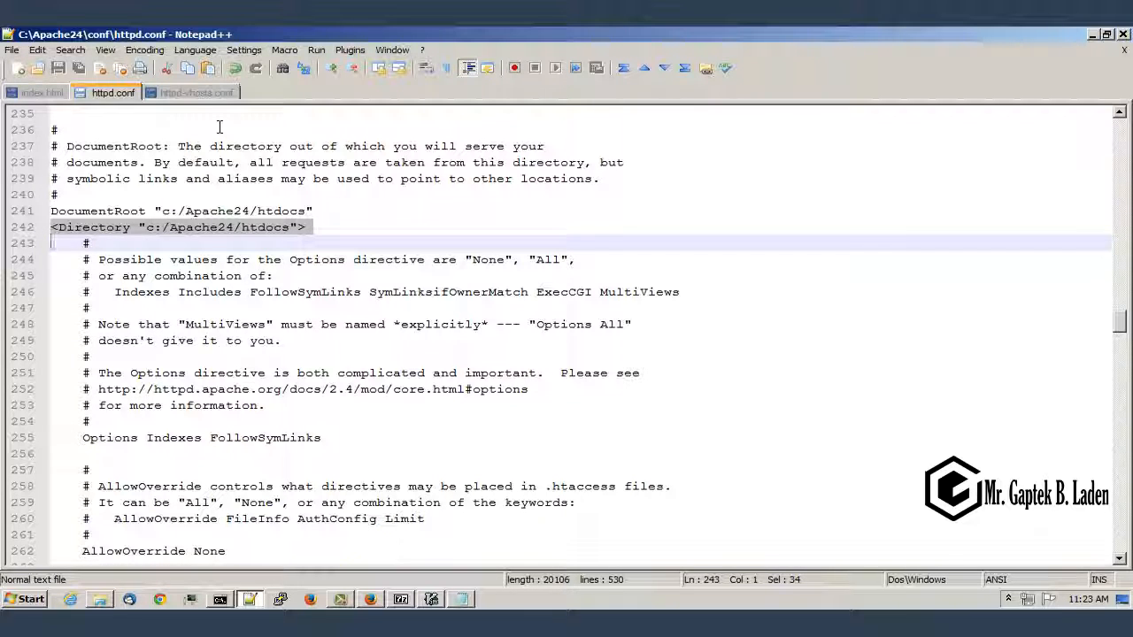
key(shift+Down)
key(shift+Down)
key(shift+Down)
key(shift+Down)
key(shift+Down)
key(shift+Down)
key(shift+Down)
key(shift+Down)
key(shift+Down)
key(shift+Down)
key(shift+Down)
key(shift+Down)
key(shift+Down)
key(shift+Down)
key(shift+Down)
key(shift+Down)
key(shift+Down)
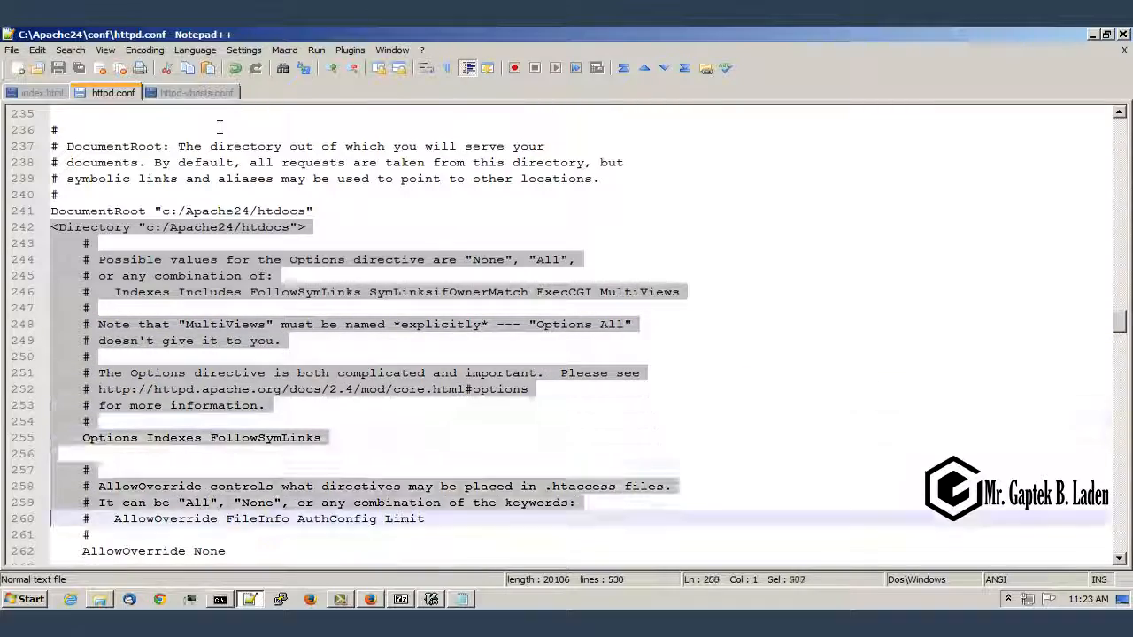
key(shift+Down)
key(shift+Down)
key(shift+Down)
key(shift+Down)
key(shift+Down)
key(shift+Down)
key(shift+Down)
key(shift+Down)
key(shift+Down)
key(shift+Down)
key(shift+Down)
key(ctrl+c)
key(shift+Up)
key(shift+Up)
key(shift+Up)
key(shift+Down)
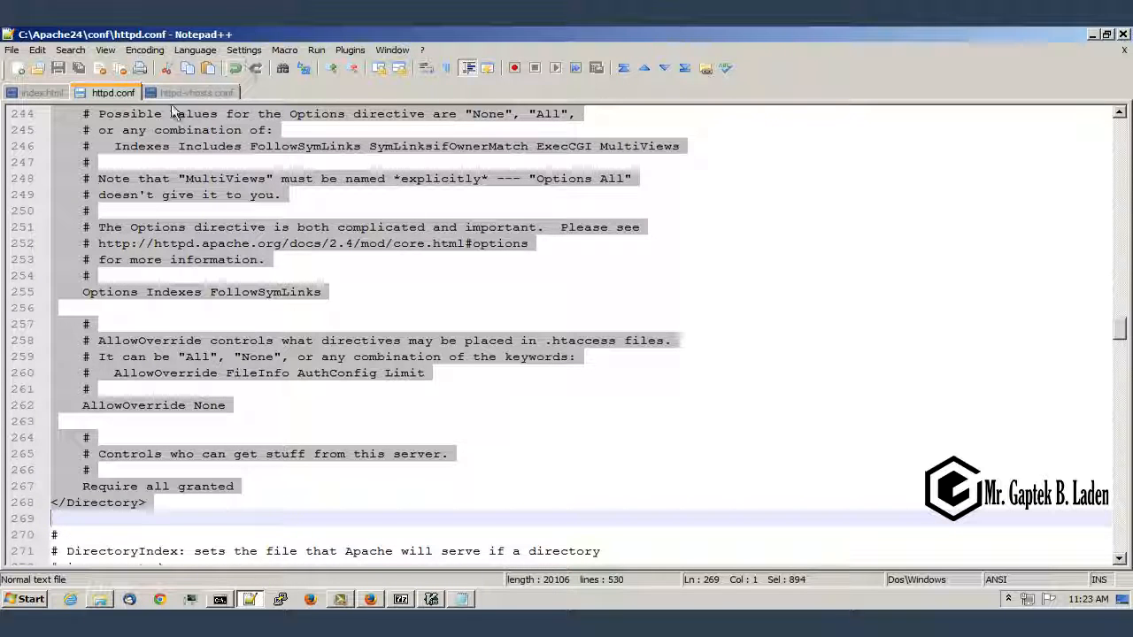
click(202, 95)
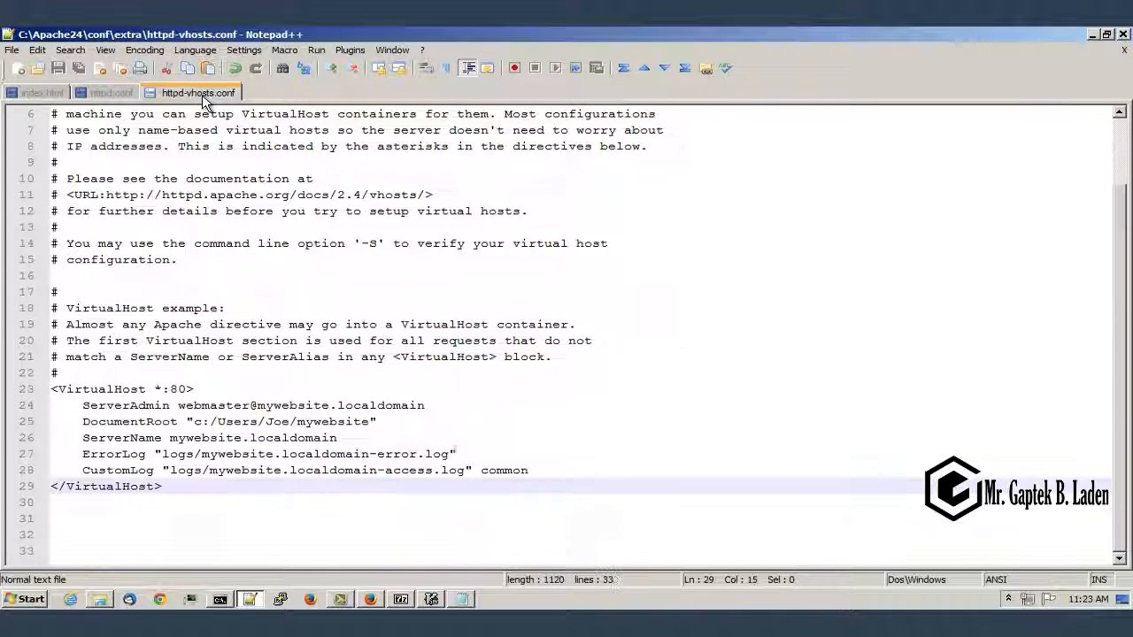
Step: Insert a blank line and paste the copied Directory block inside the VirtualHost section, before its closing tag
click(124, 470)
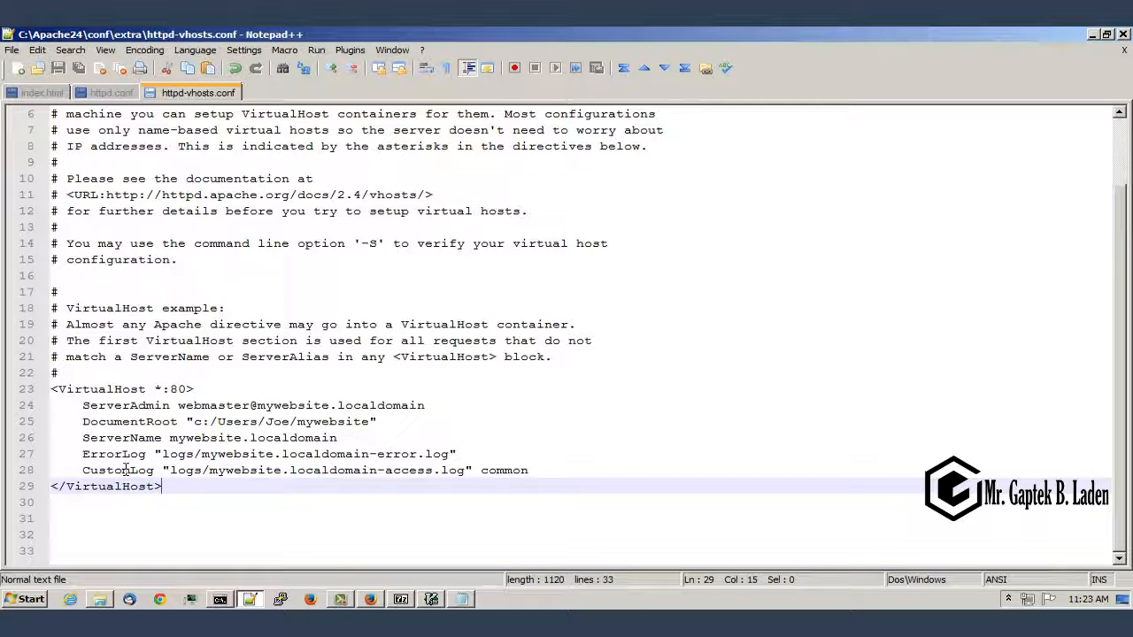
key(Return)
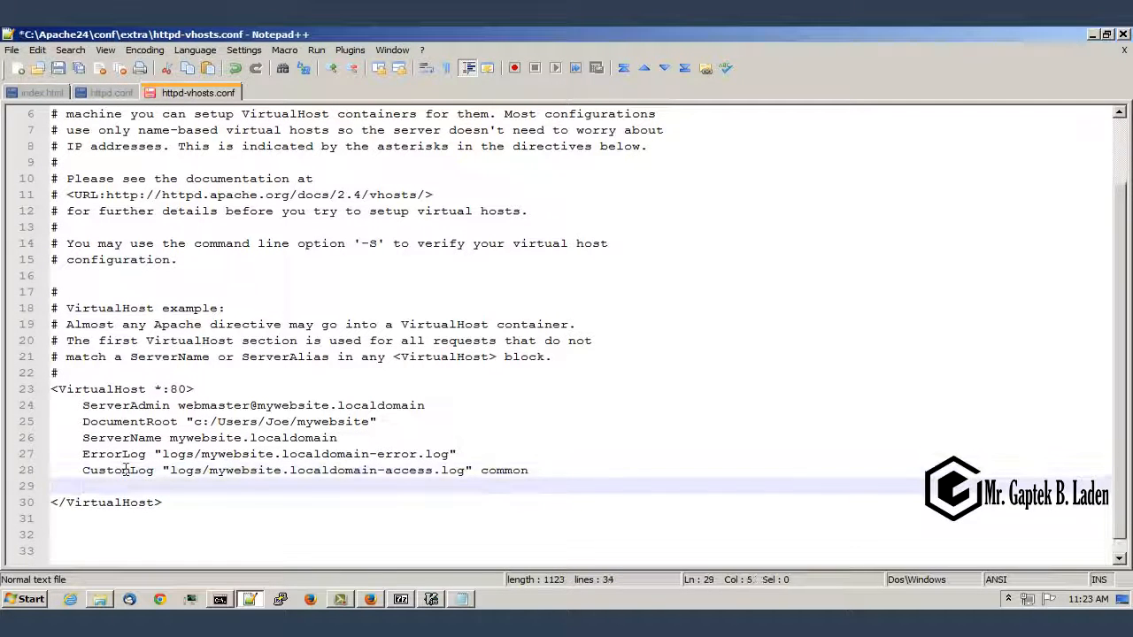
key(Return)
key(ctrl+v)
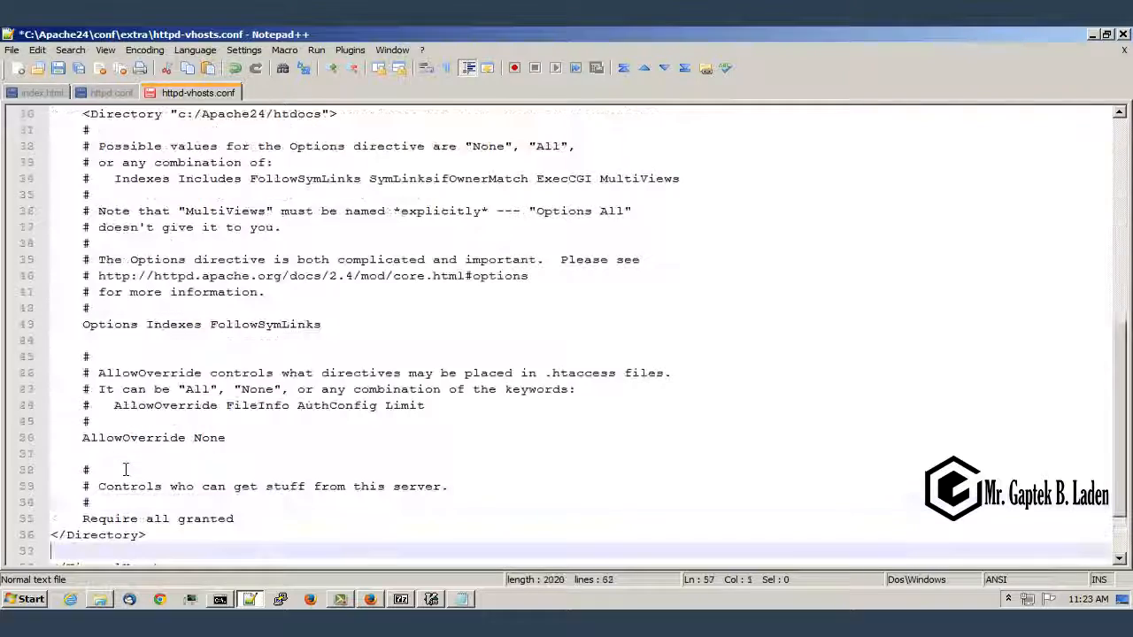
Step: Replace the c:/Apache24/htdocs path in the pasted Directory tag with a copy of the virtual host's DocumentRoot path
scroll(126, 470, up, 4)
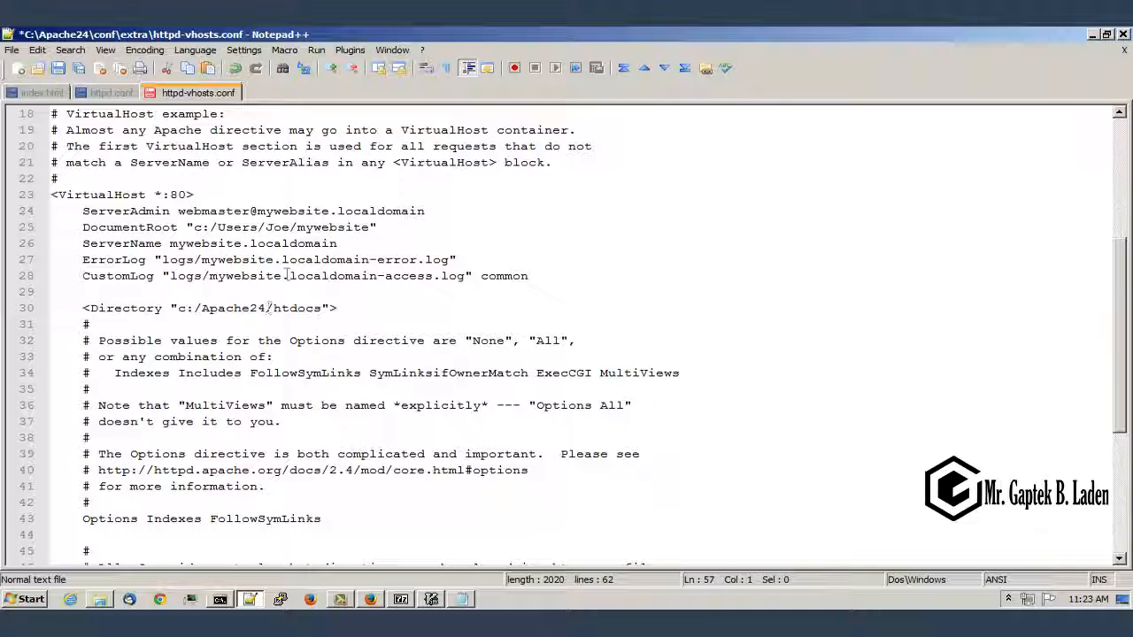
drag(194, 226, 370, 228)
key(ctrl+c)
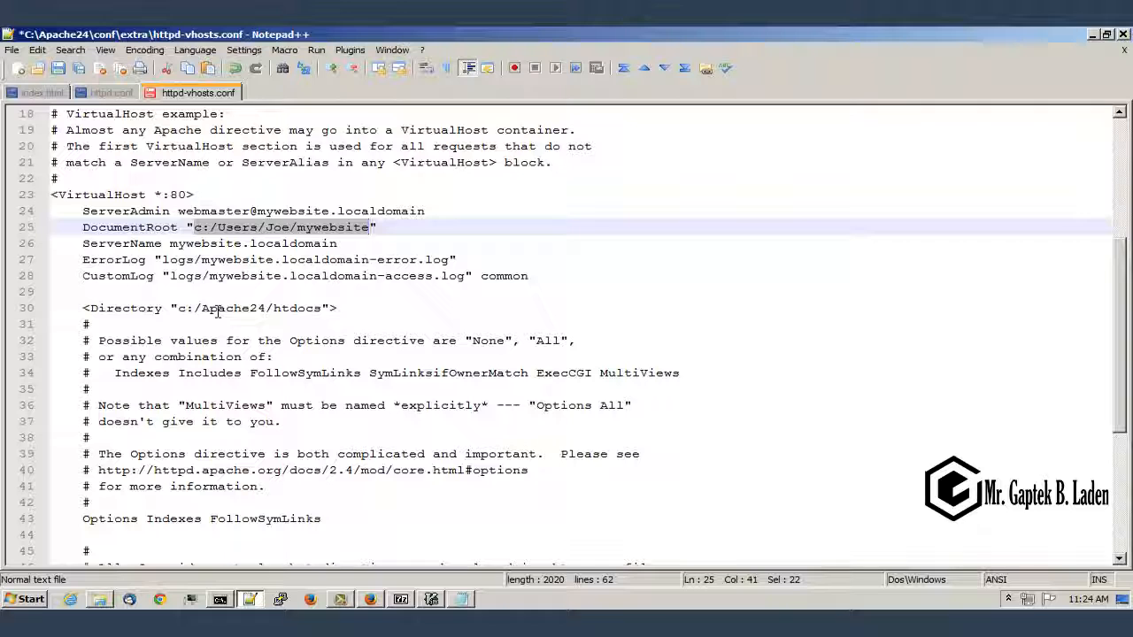
drag(180, 308, 323, 302)
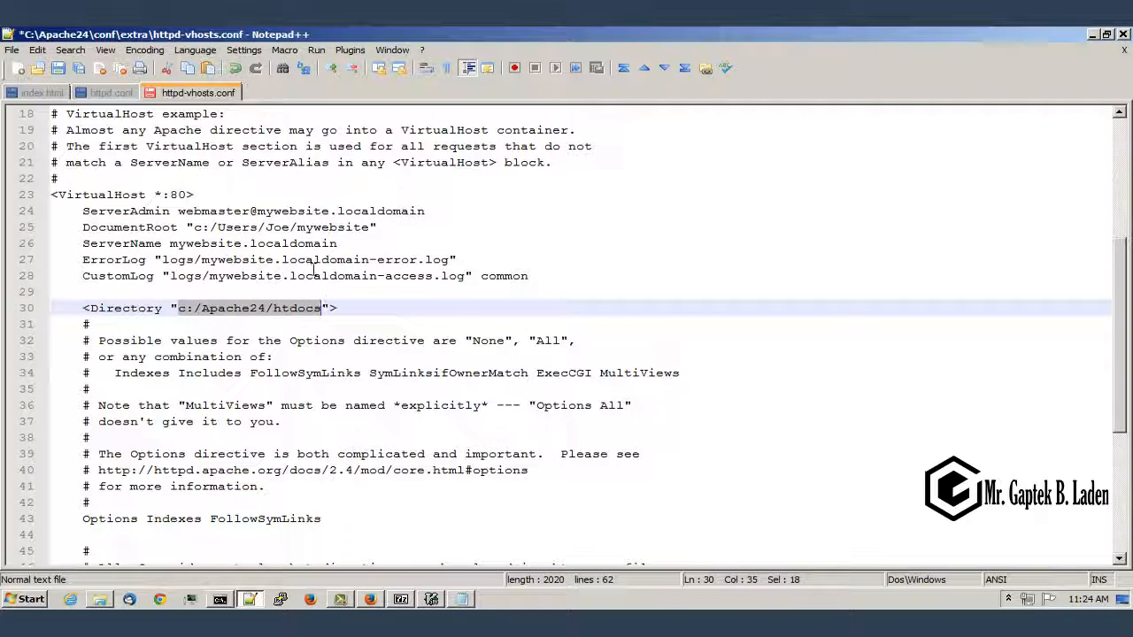
key(ctrl+v)
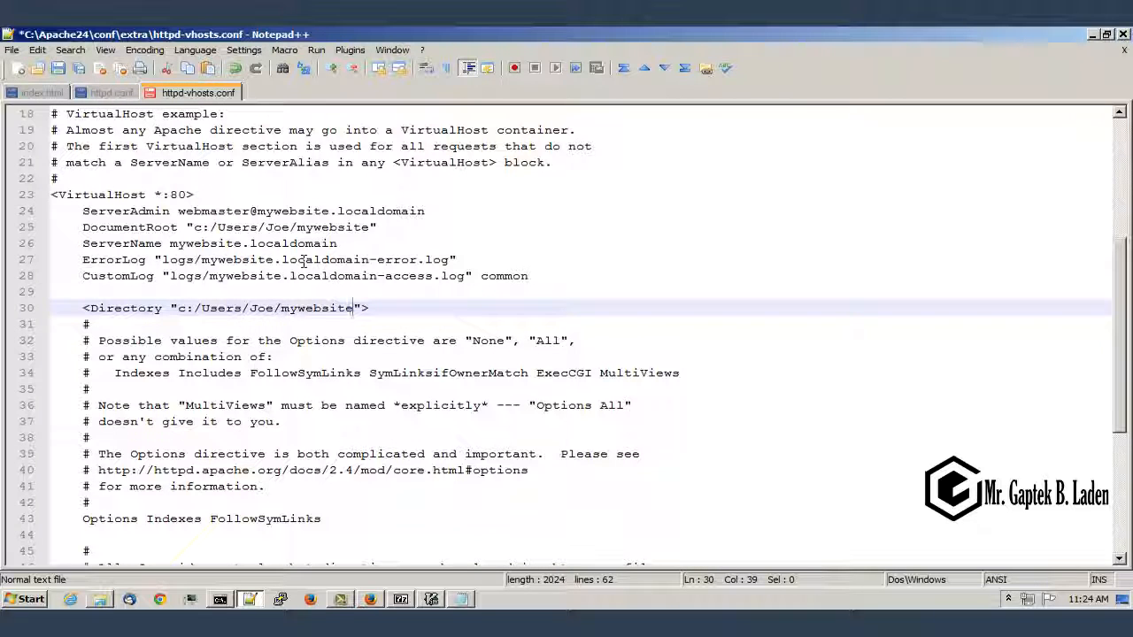
click(263, 307)
double_click(263, 308)
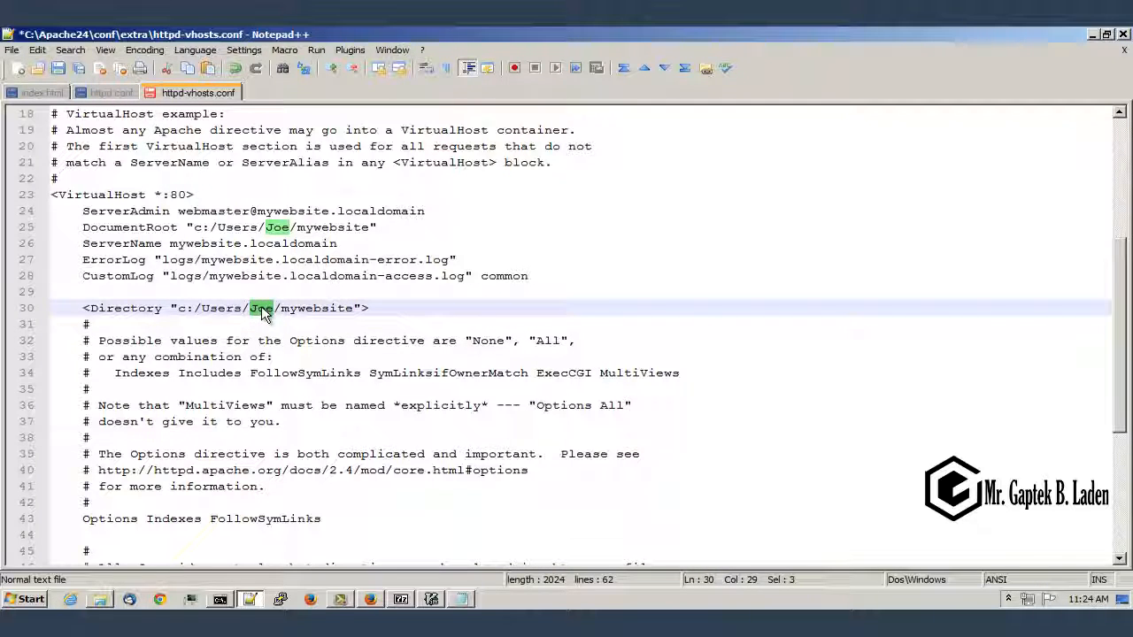
double_click(305, 310)
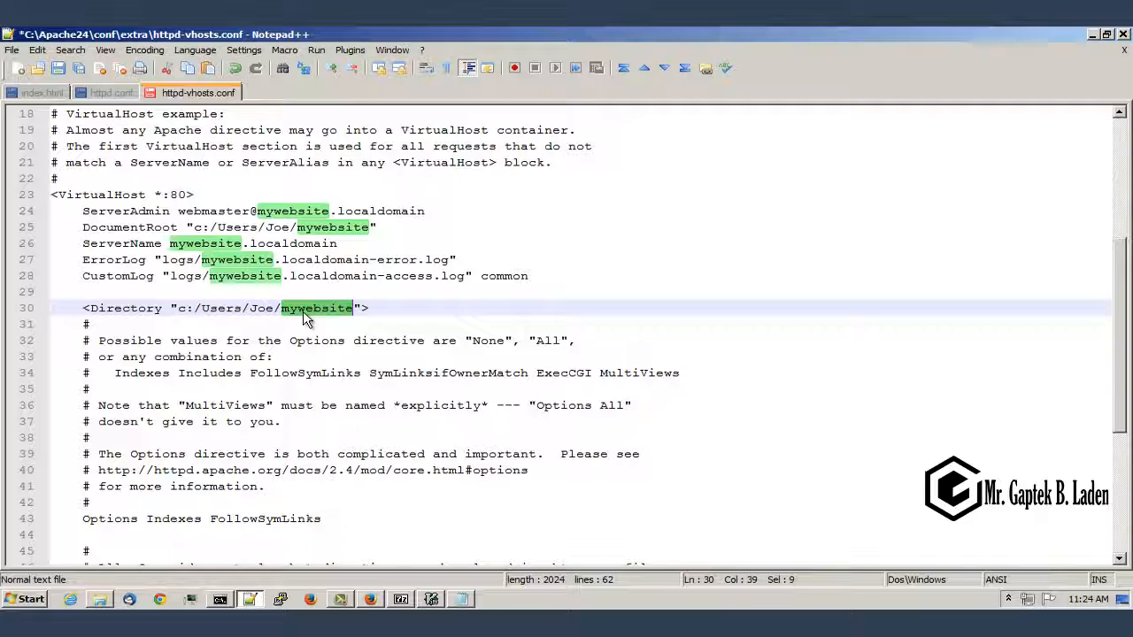
Step: Delete the comment lines between the opening Directory tag and the Options Indexes FollowSymLinks line
click(205, 388)
drag(94, 501, 21, 322)
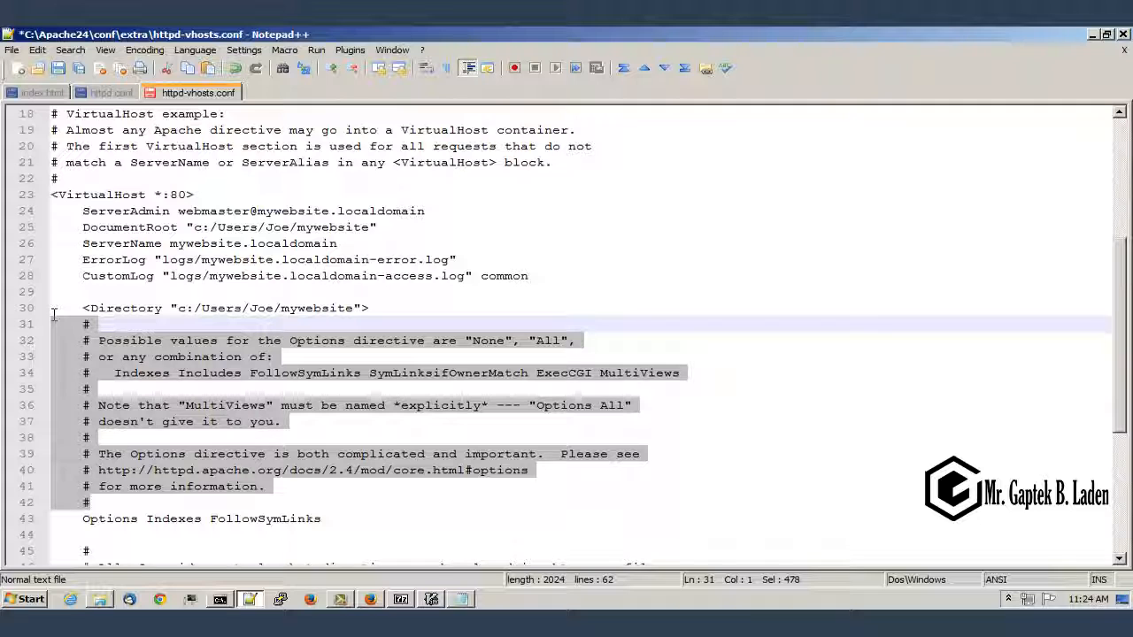
key(Delete)
key(BackSpace)
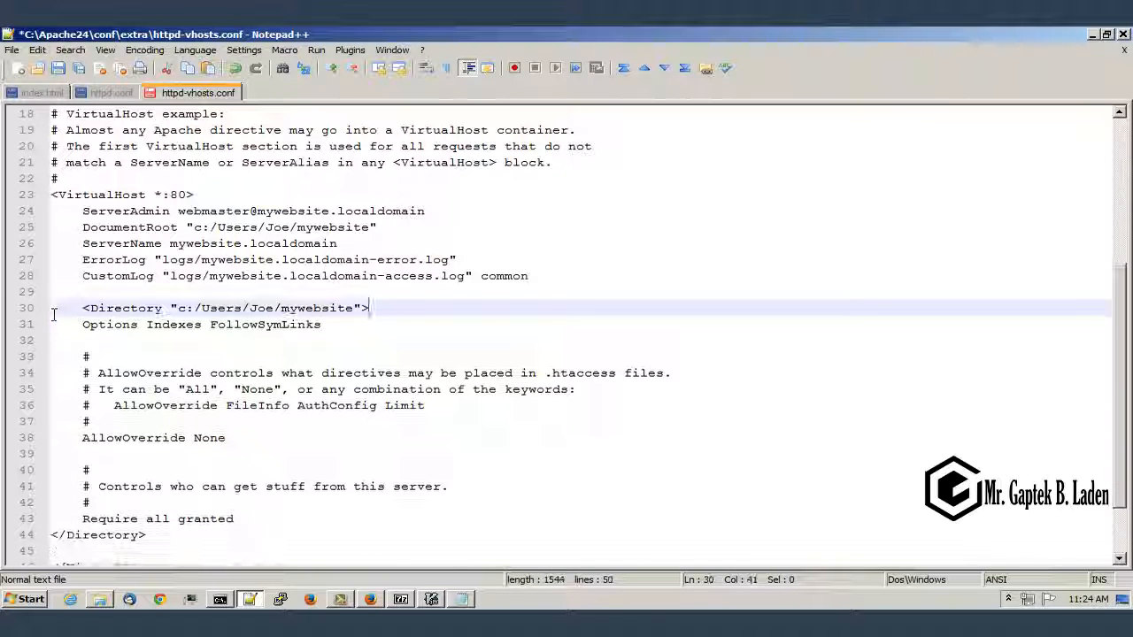
Step: Remove the blank line and all comment lines between the Options and AllowOverride directives
drag(92, 359, 49, 338)
key(Delete)
key(BackSpace)
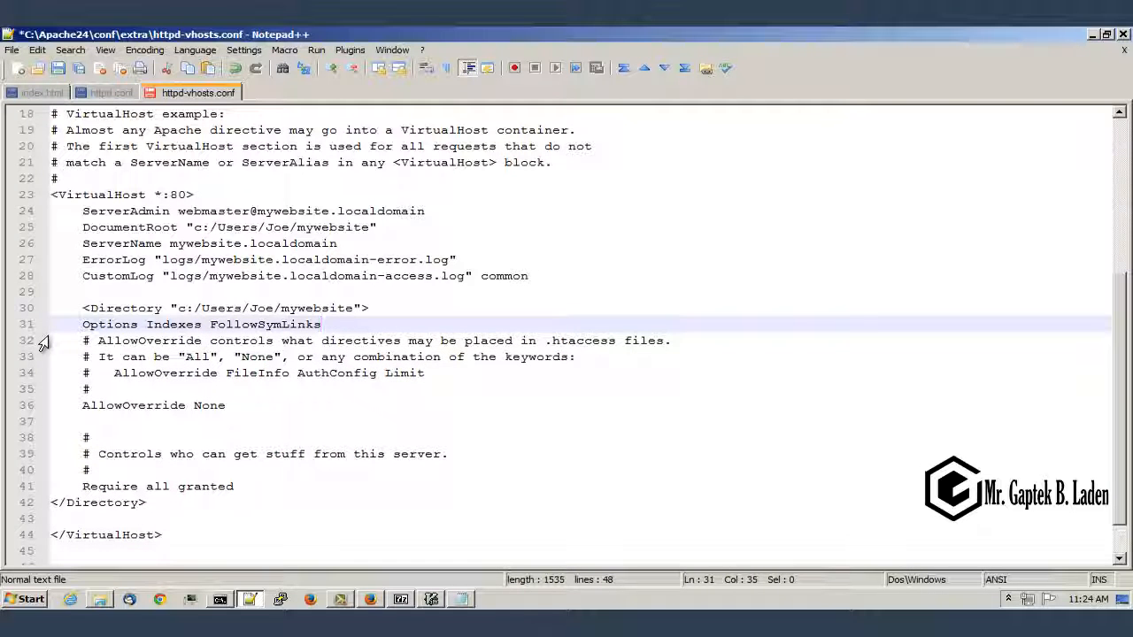
drag(101, 390, 4, 345)
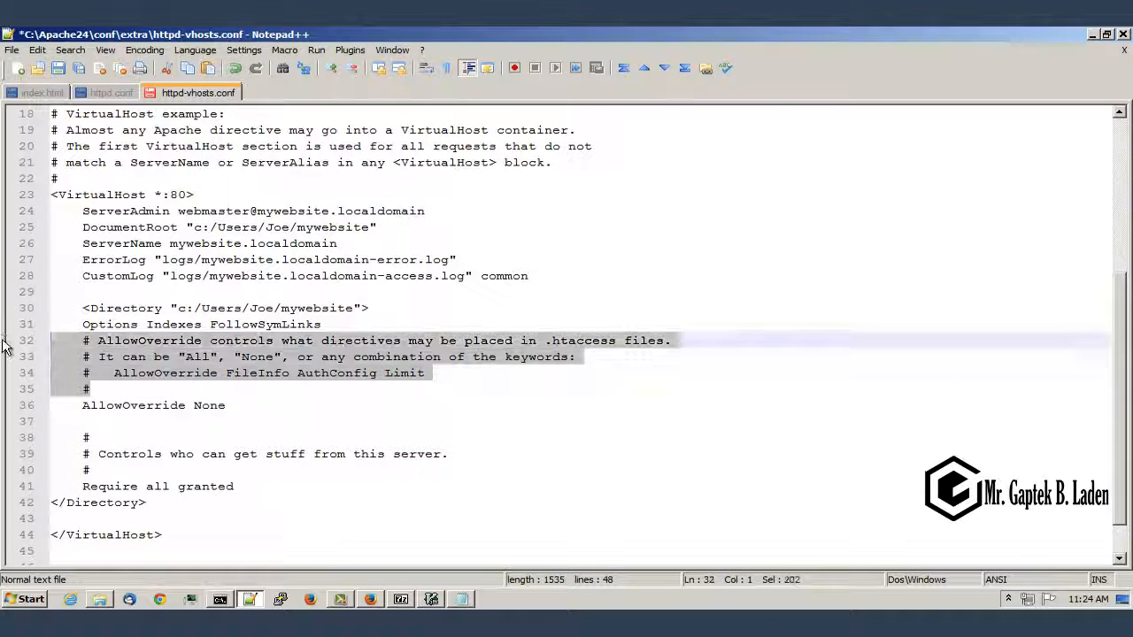
key(Delete)
key(BackSpace)
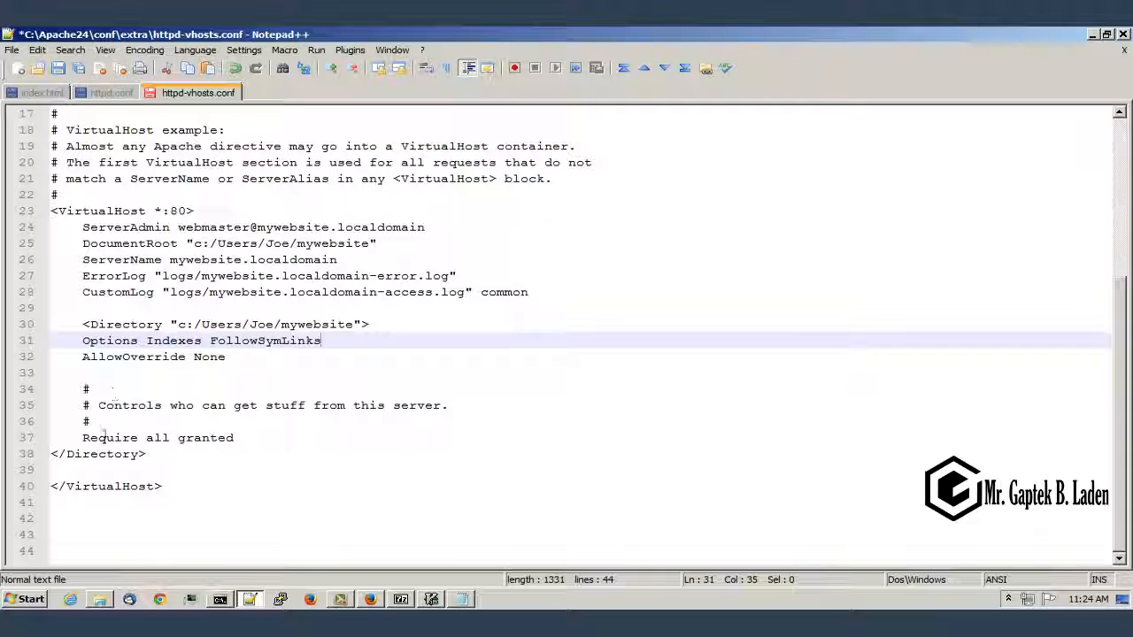
Step: Remove the blank line and comments between the AllowOverride and Require all granted directives
drag(108, 428, 4, 379)
key(Delete)
key(BackSpace)
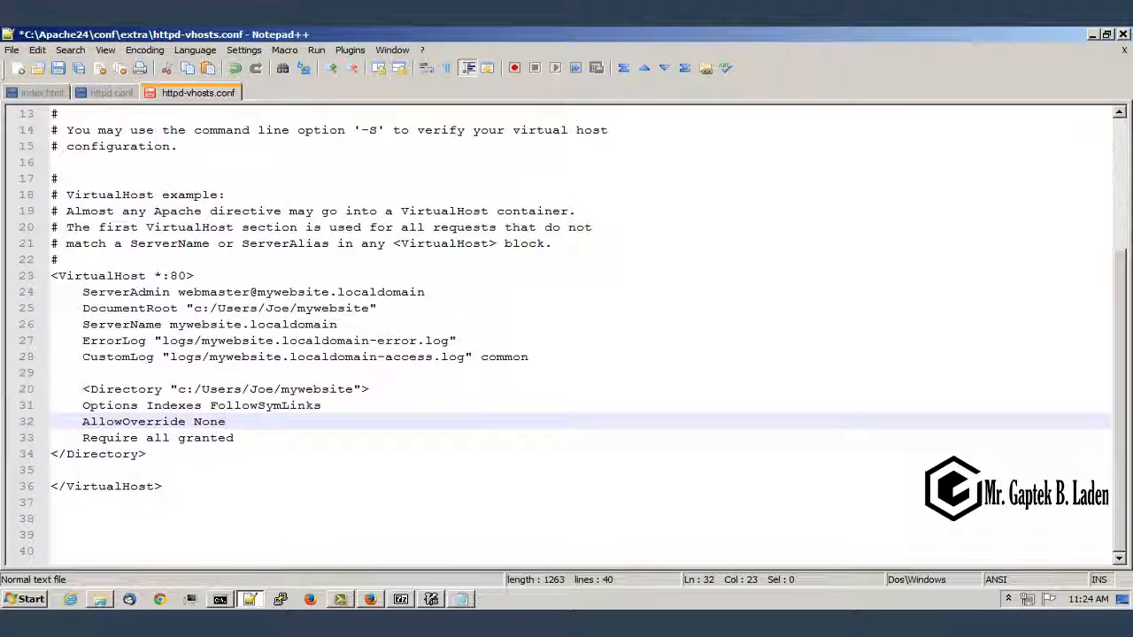
Step: Set AllowOverride to All in the Directory block and save httpd-vhosts.conf
key(BackSpace)
key(BackSpace)
key(BackSpace)
key(BackSpace)
text(All)
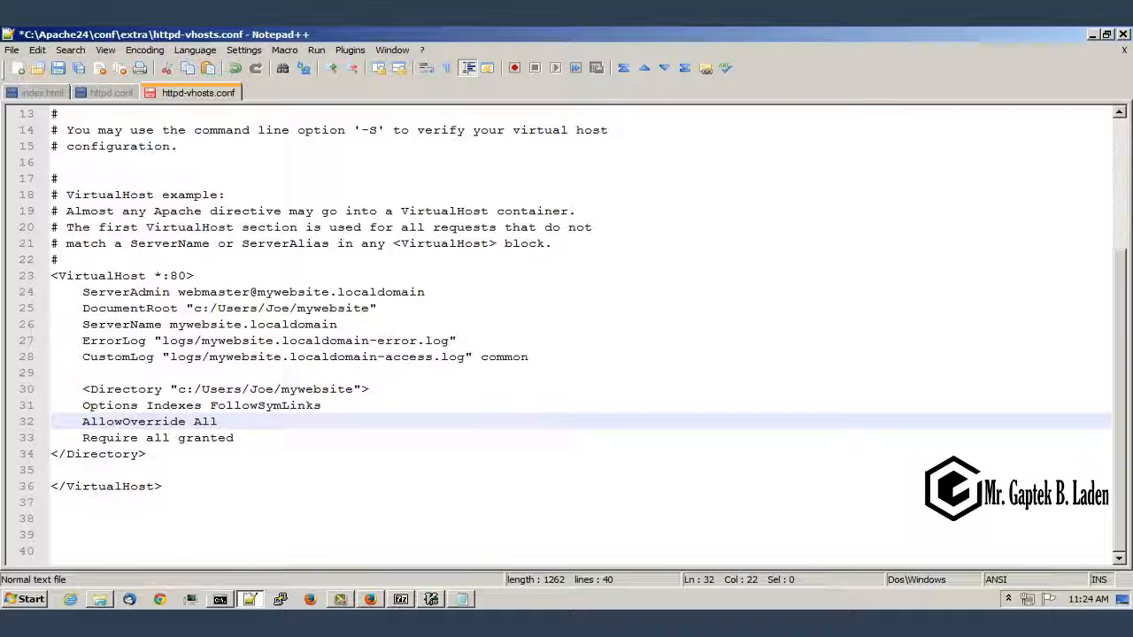
click(57, 68)
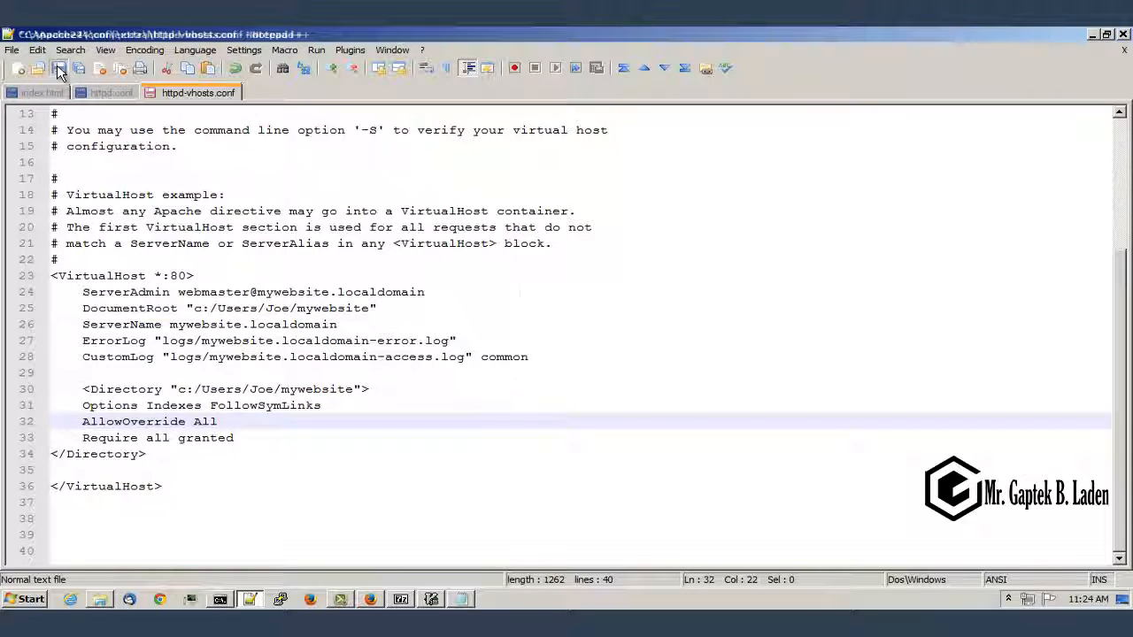
Step: Restart the Apache2.4 service in Apache Service Monitor, and switch to Firefox to reload mywebsite.localdomain
click(1007, 599)
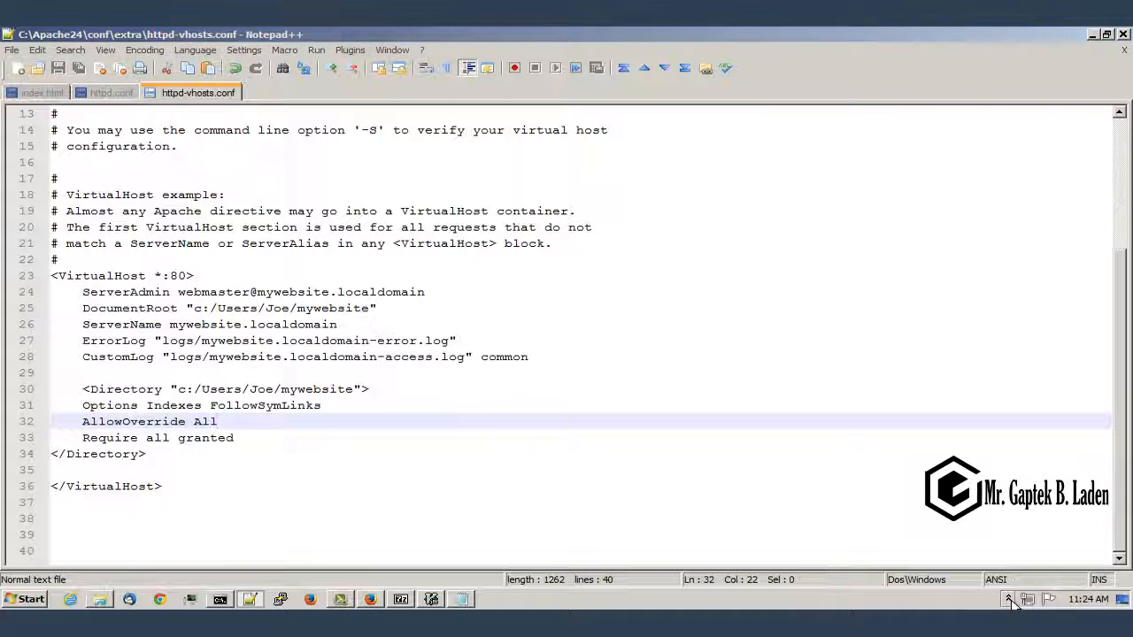
double_click(1008, 540)
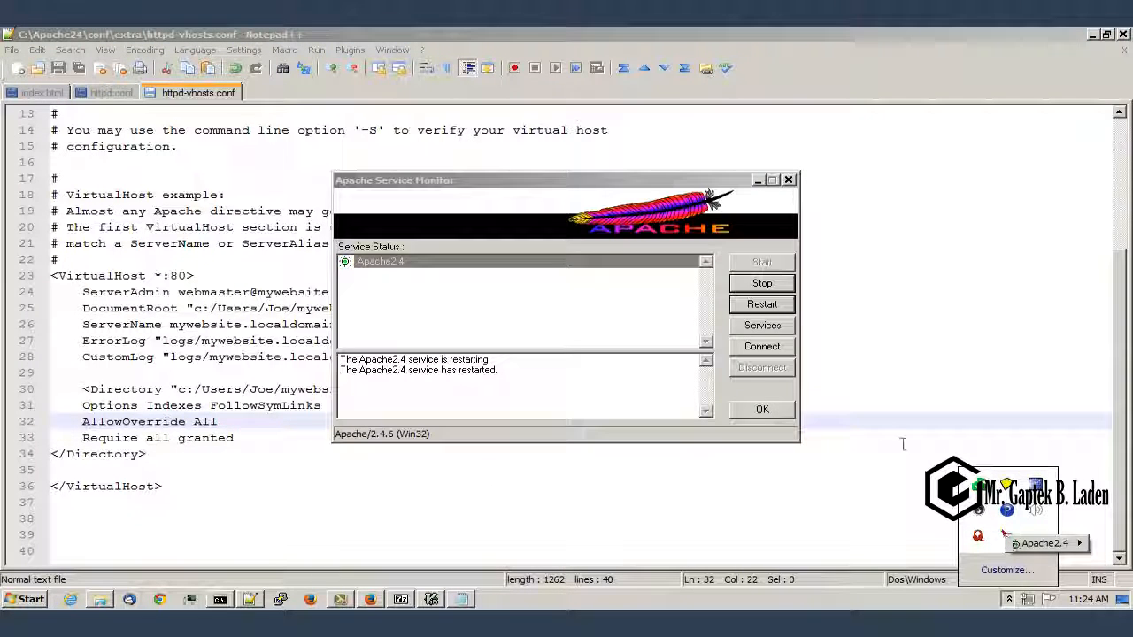
click(758, 308)
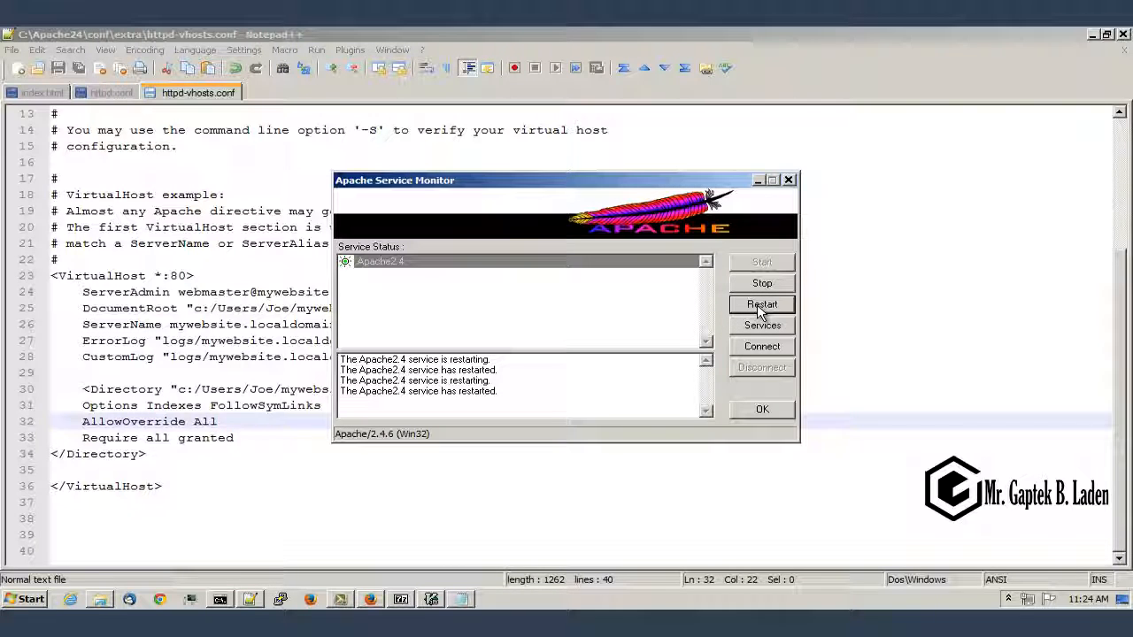
click(368, 601)
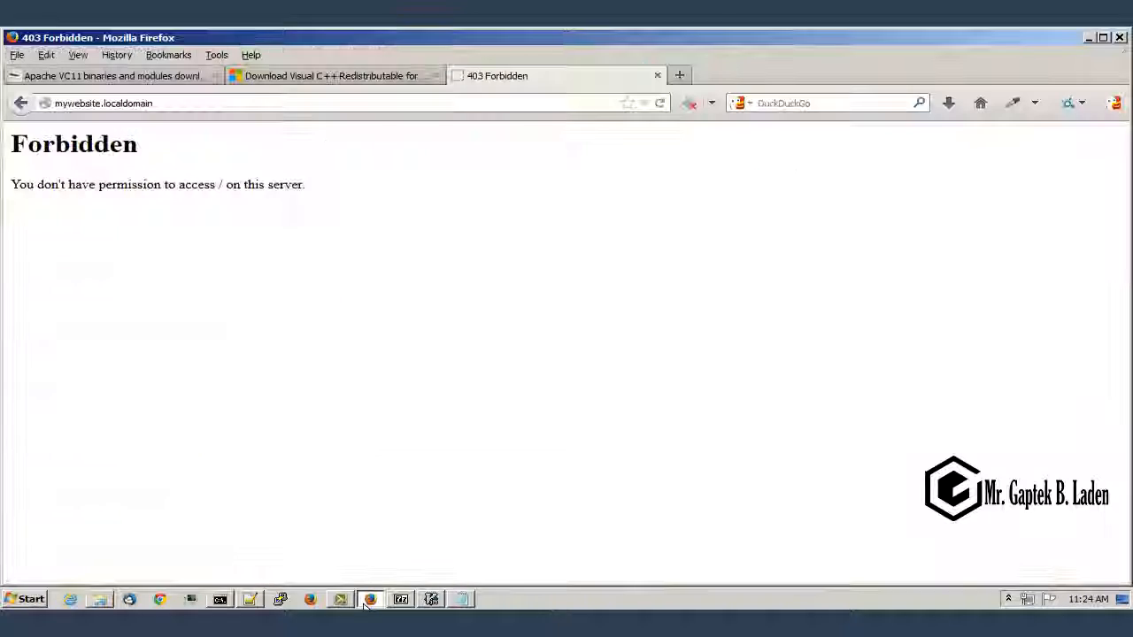
click(660, 104)
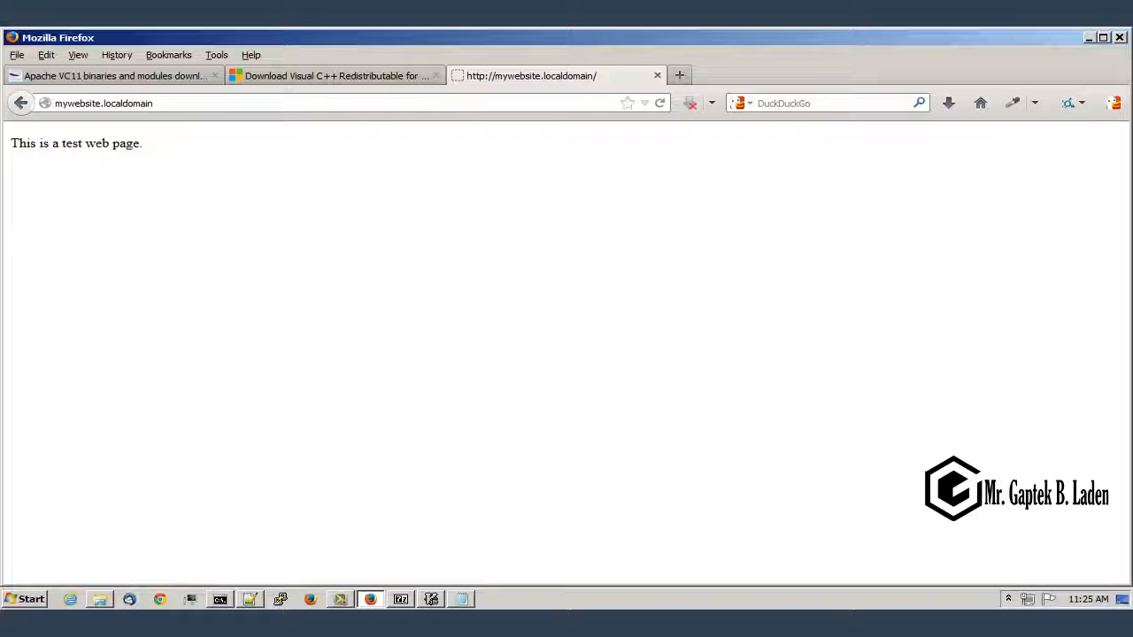
Step: Switch to index.html in Notepad++ and move the window aside to compare its code with the page in Firefox
click(250, 599)
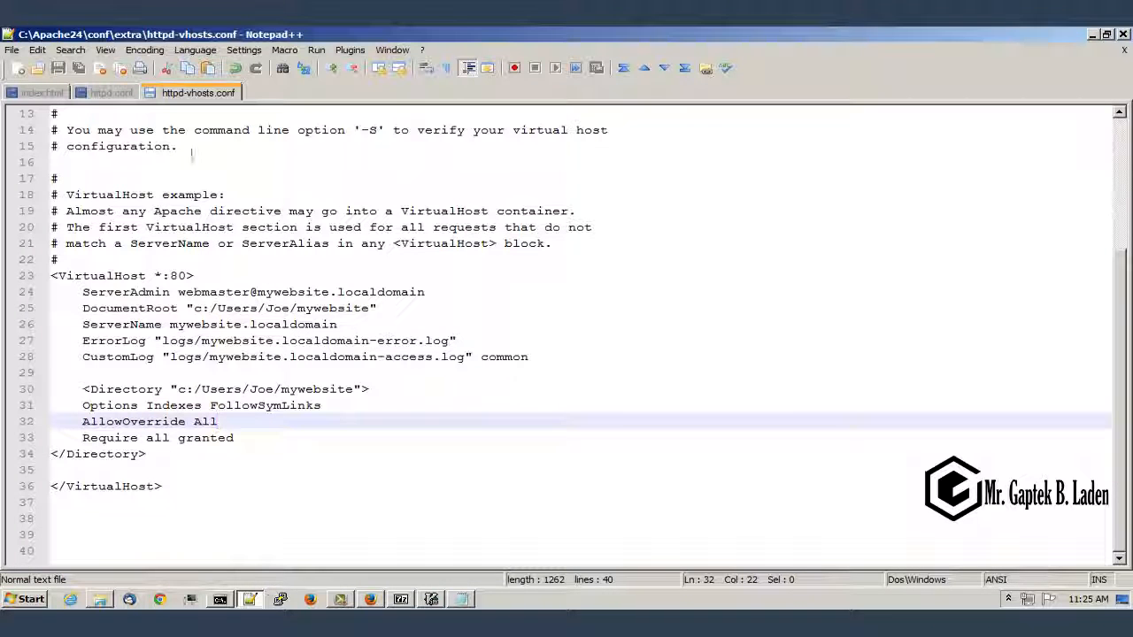
click(38, 92)
text(.</p>)
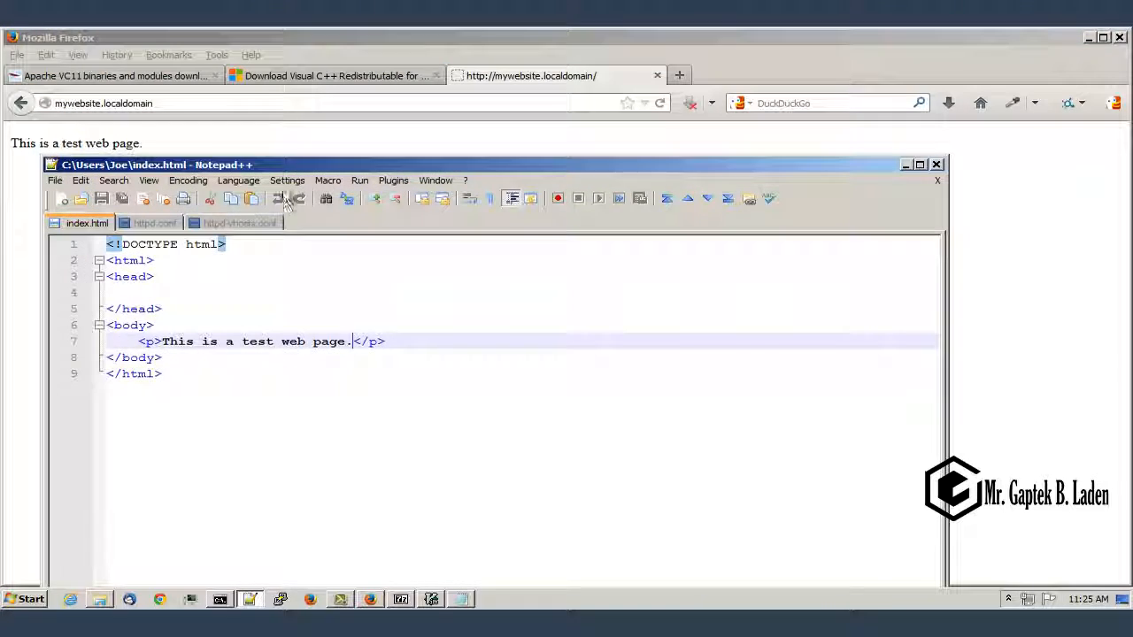
drag(282, 165, 451, 57)
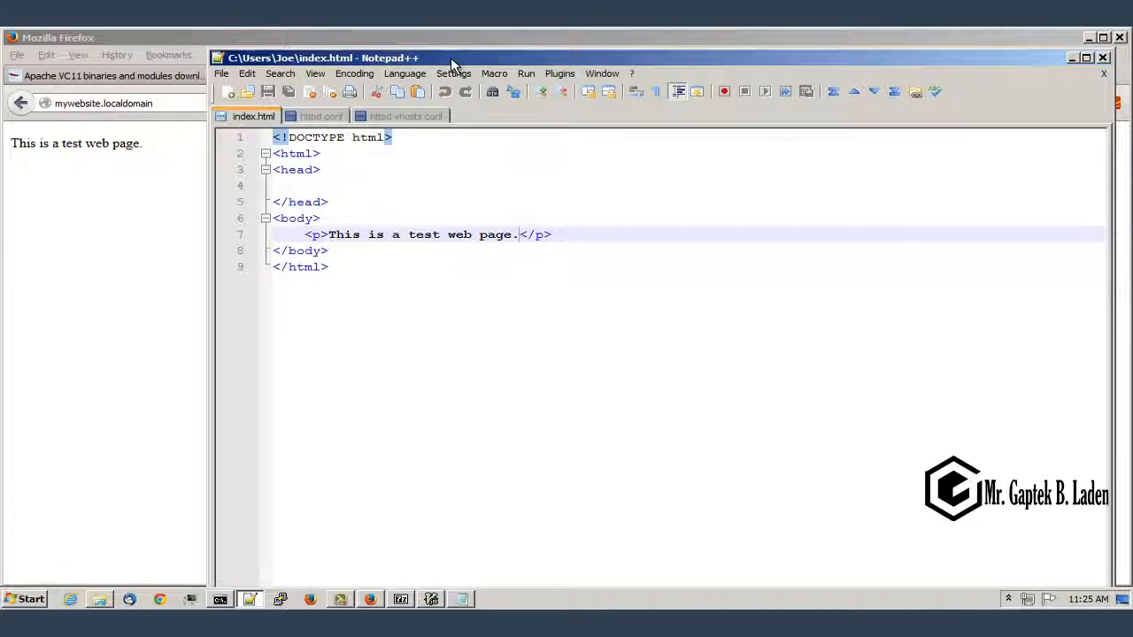